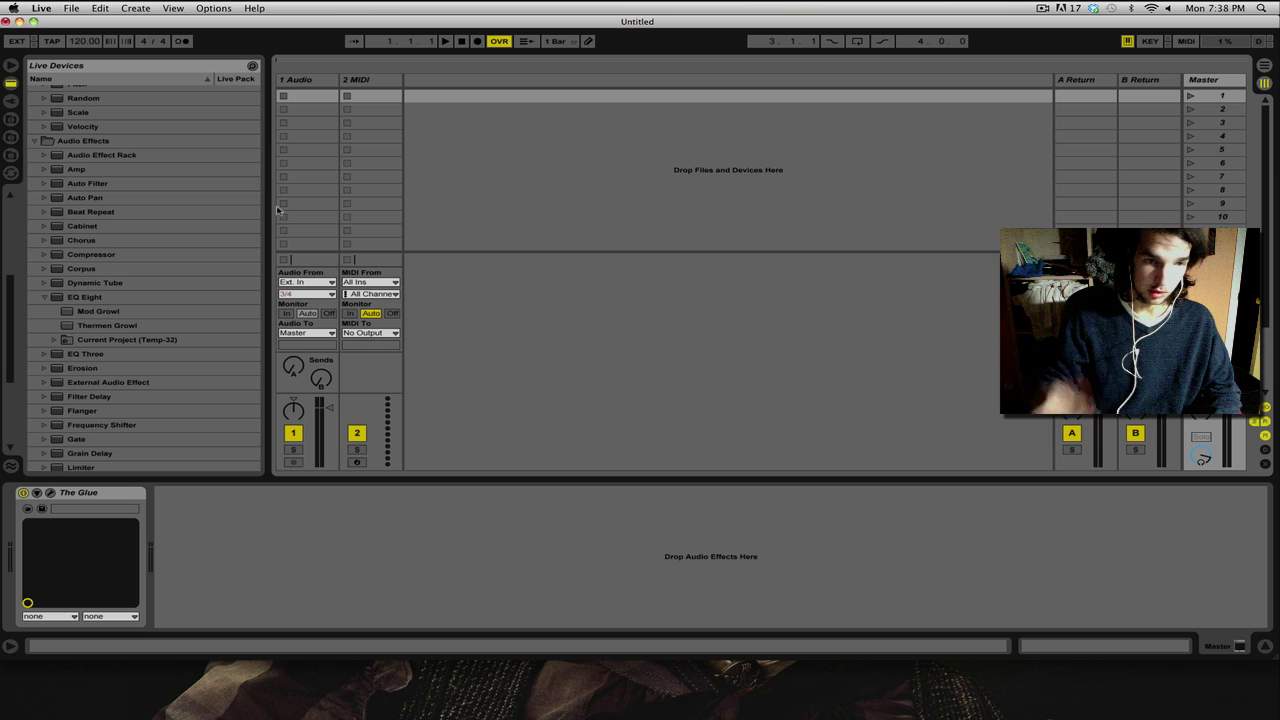
# Step: Load Dubstep Drums.aif from the Bounce DWI folder into the first clip slot of the 1 Audio track
pyautogui.click(645, 196)
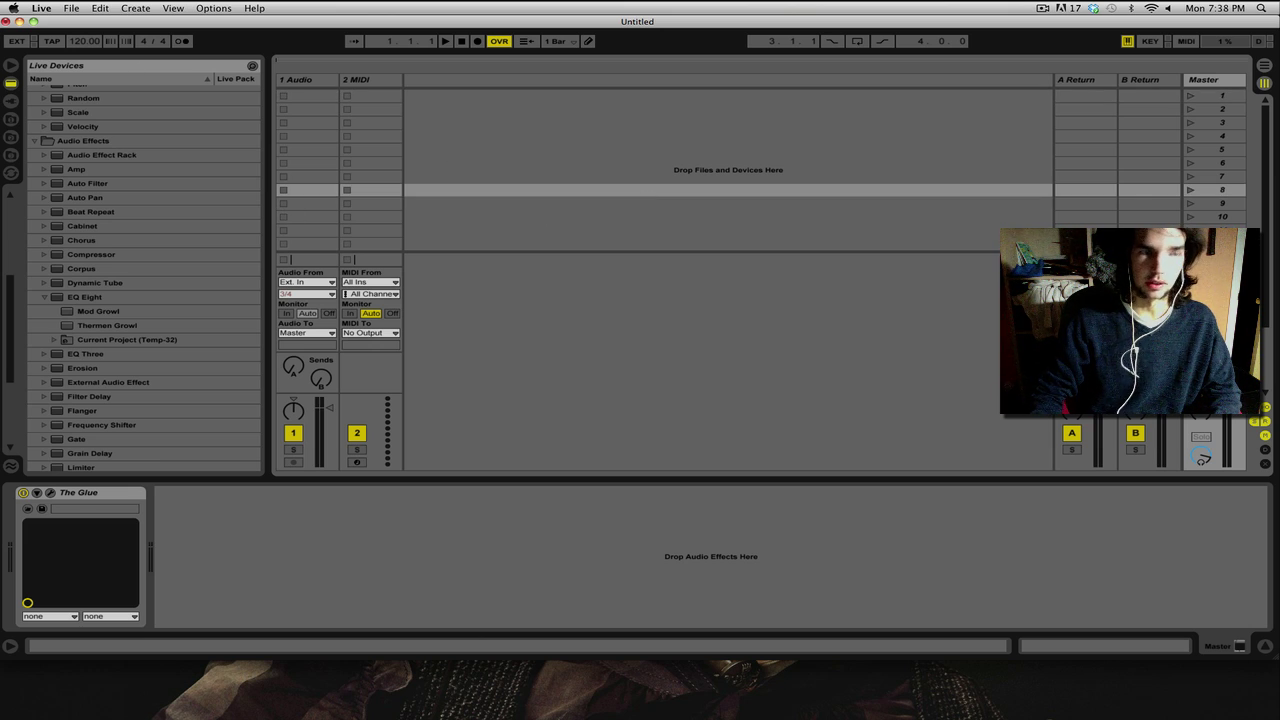
pyautogui.click(10, 121)
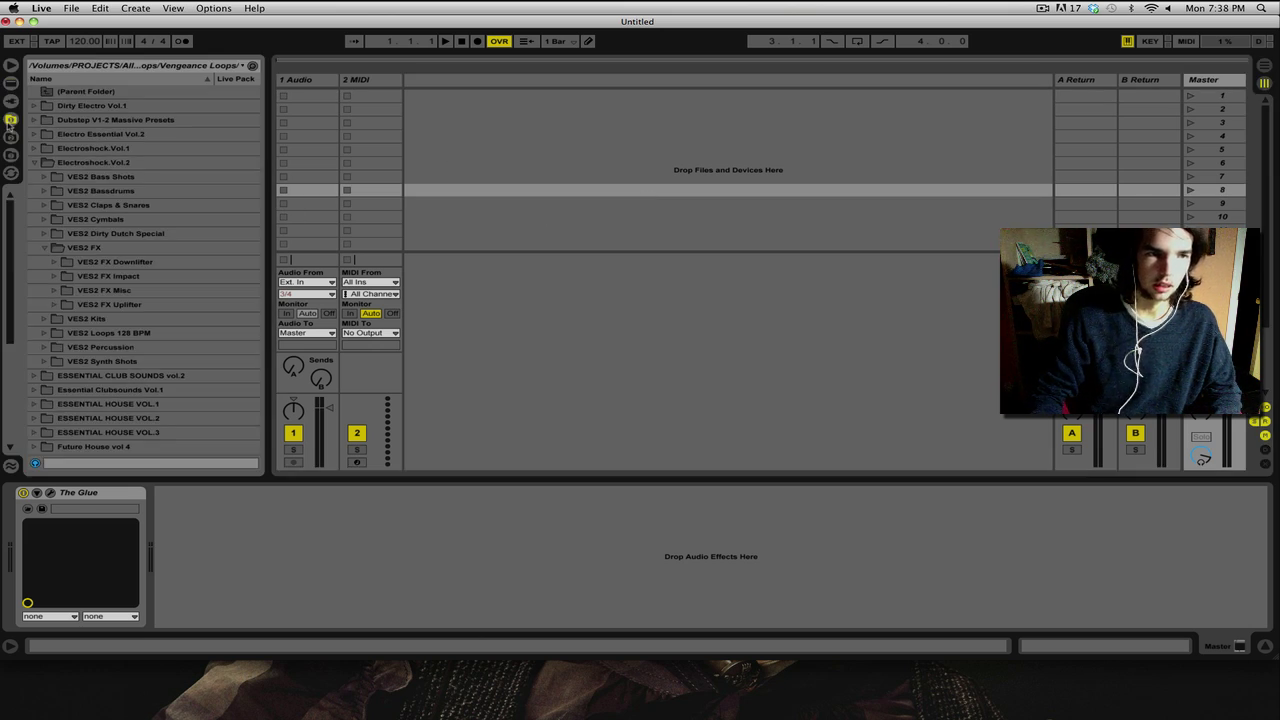
pyautogui.click(11, 140)
pyautogui.click(10, 156)
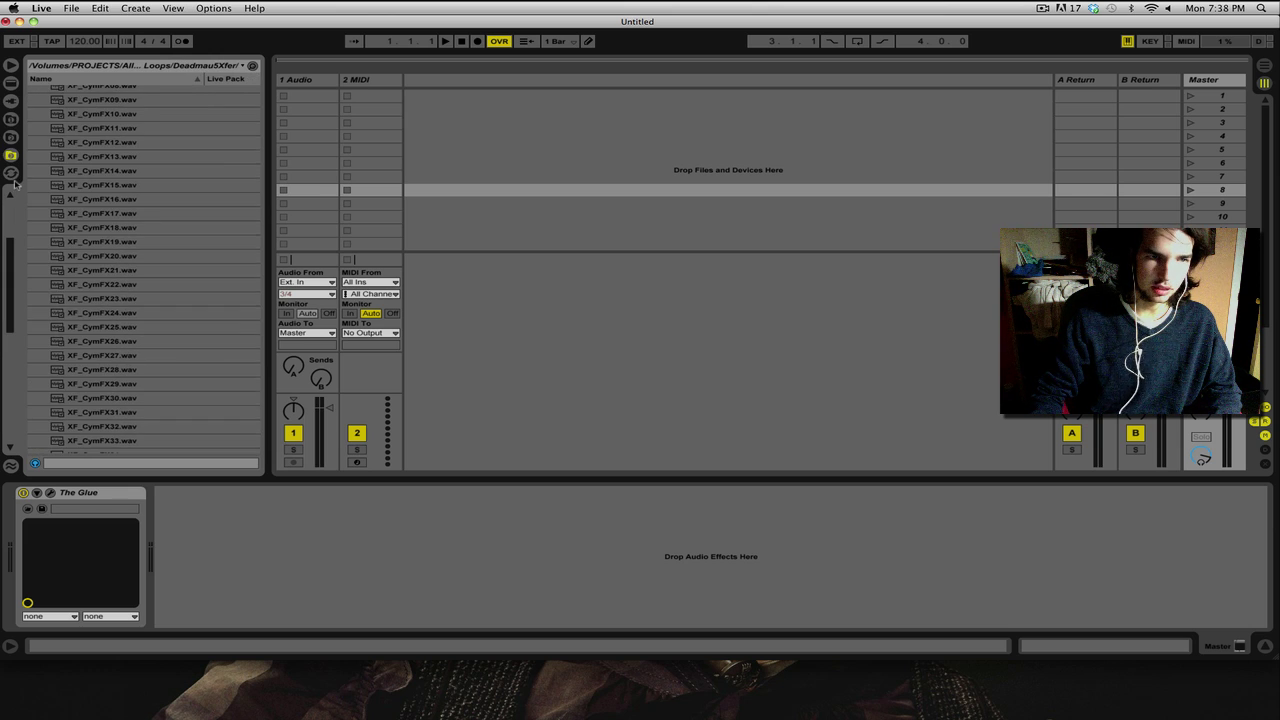
pyautogui.click(10, 172)
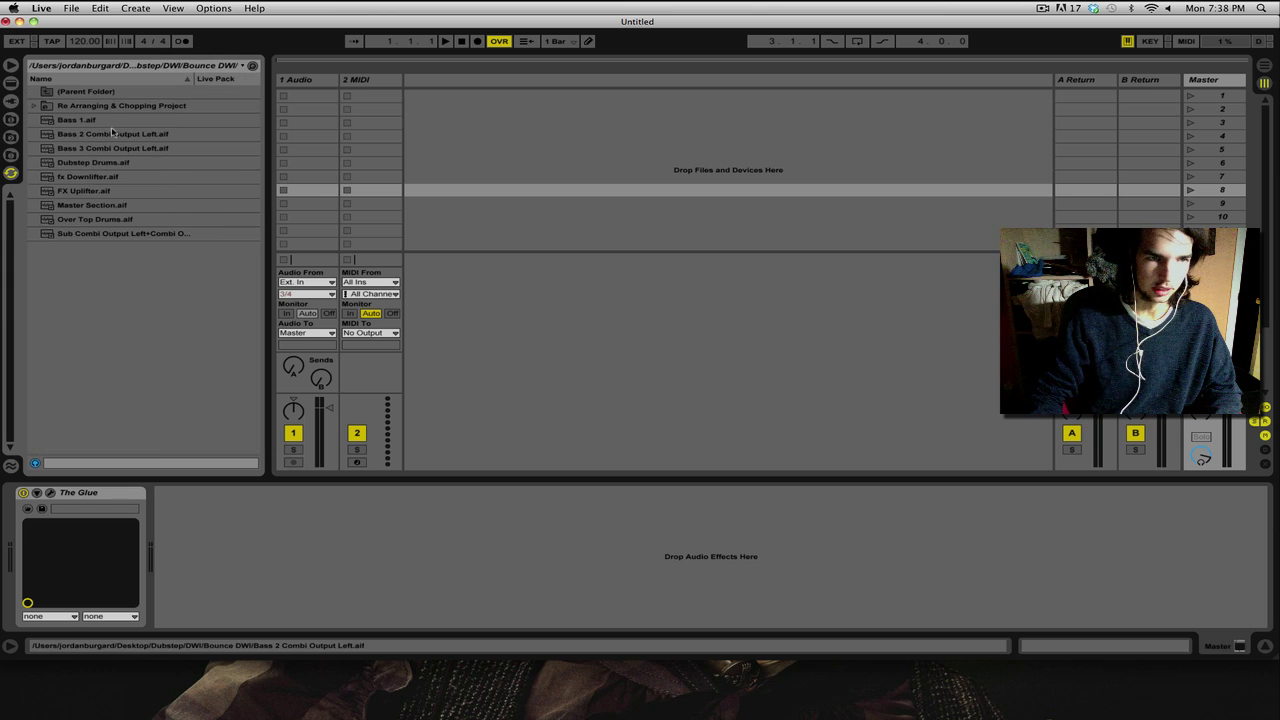
pyautogui.click(110, 166)
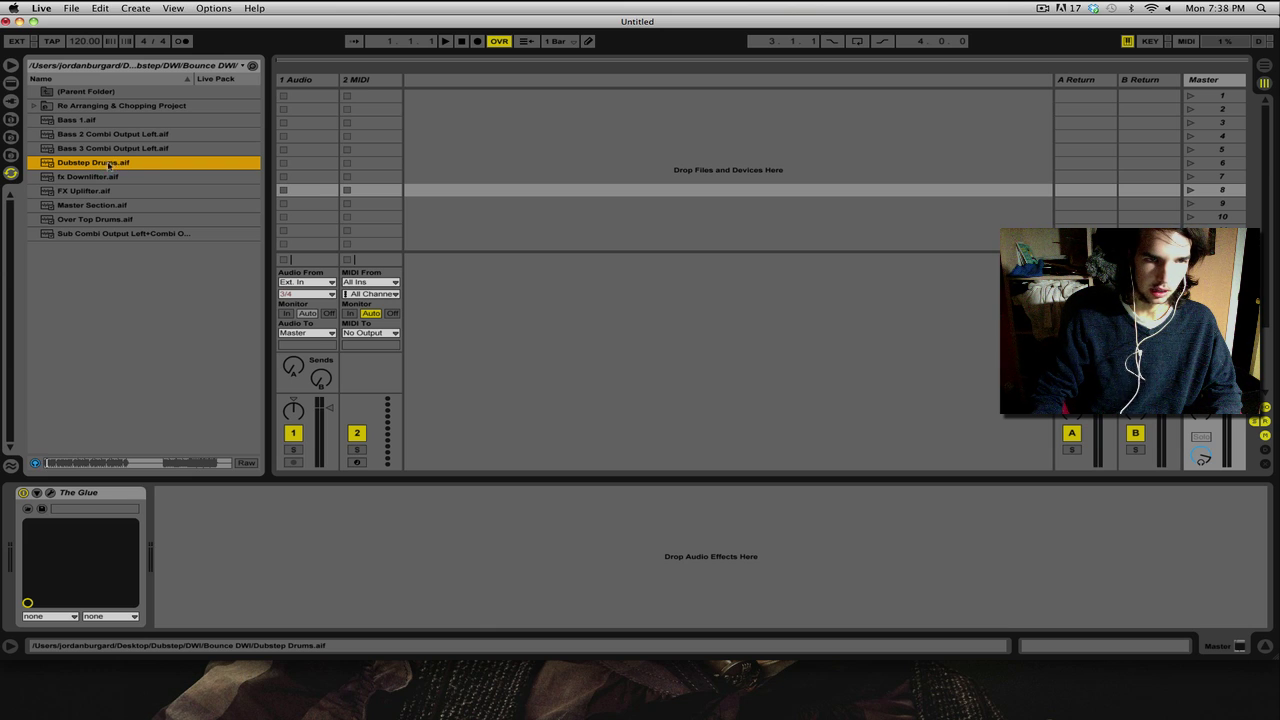
pyautogui.moveTo(143, 158); pyautogui.dragTo(287, 96)
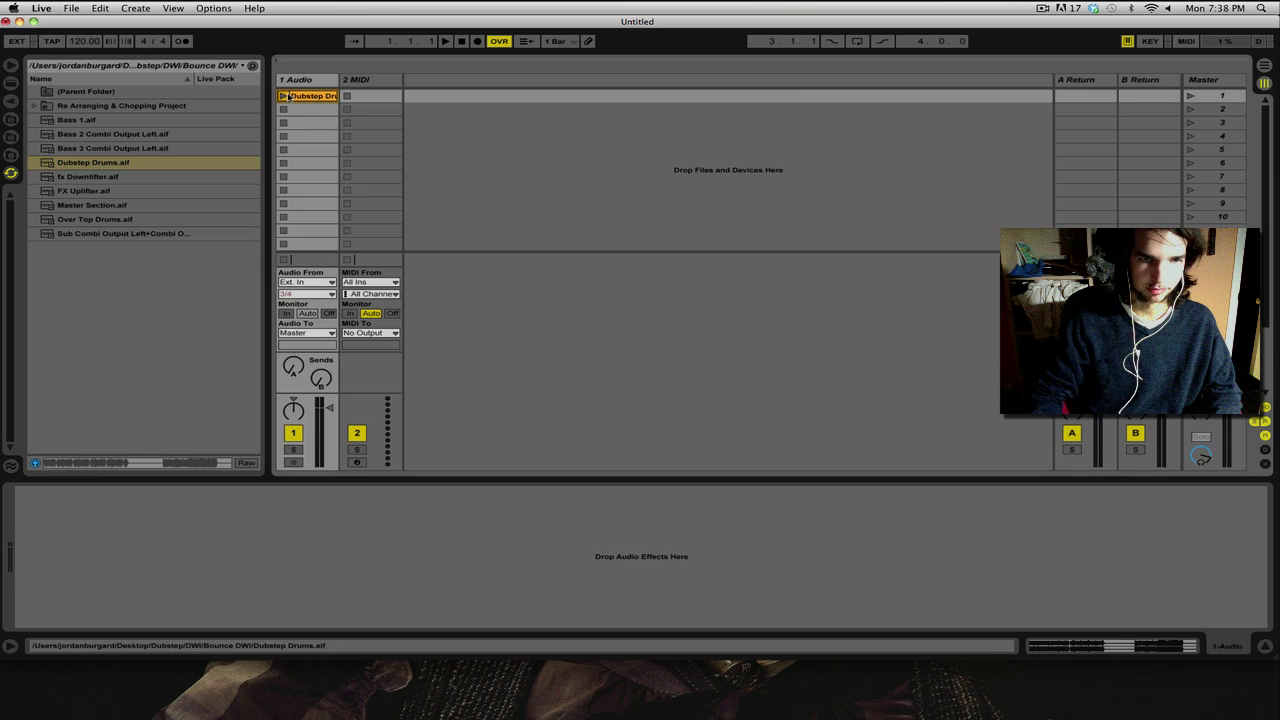
# Step: Launch the Dubstep Drums clip and raise the system volume to hear it
pyautogui.click(284, 96)
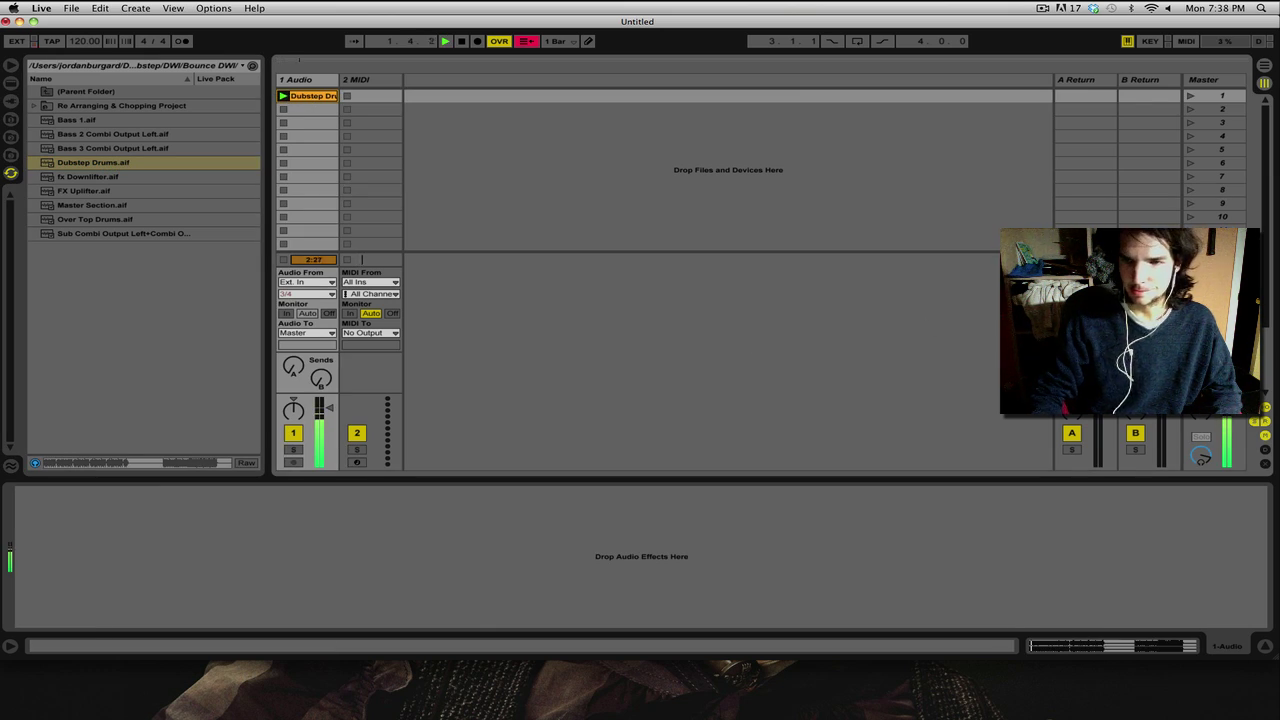
pyautogui.press('space')
pyautogui.press('XF86AudioRaiseVolume')
pyautogui.press('XF86AudioRaiseVolume')
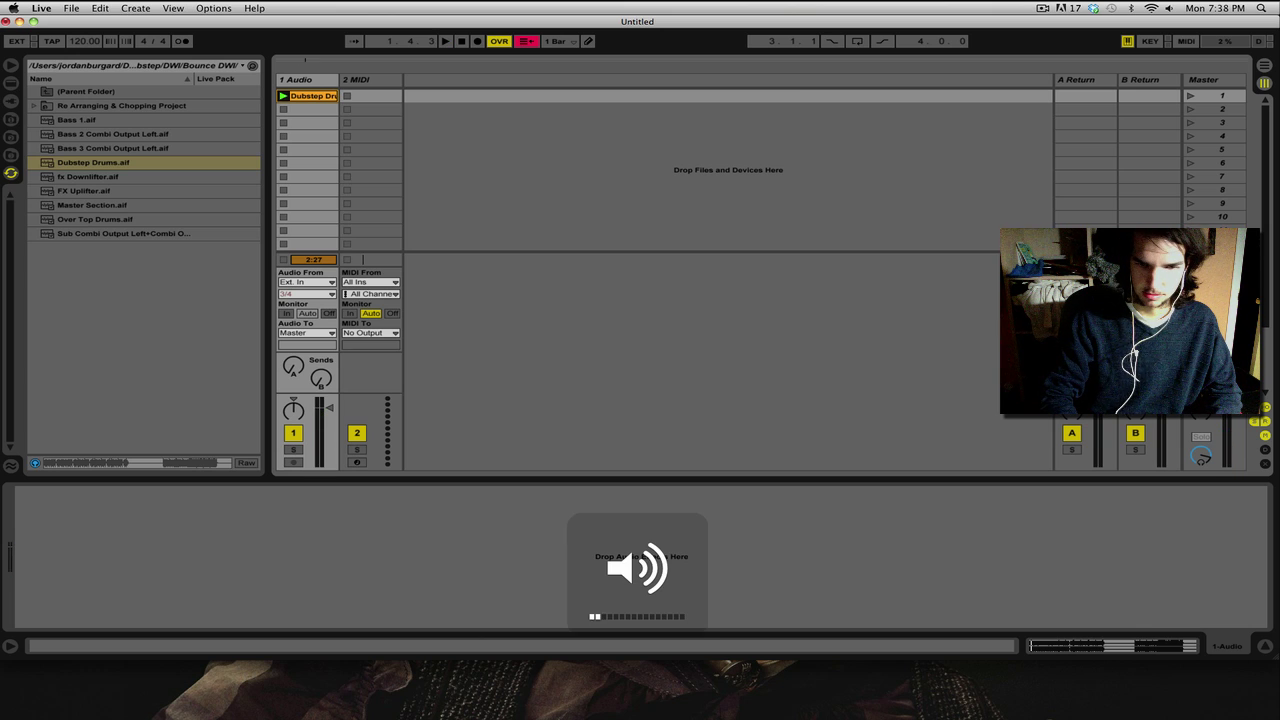
pyautogui.press('space')
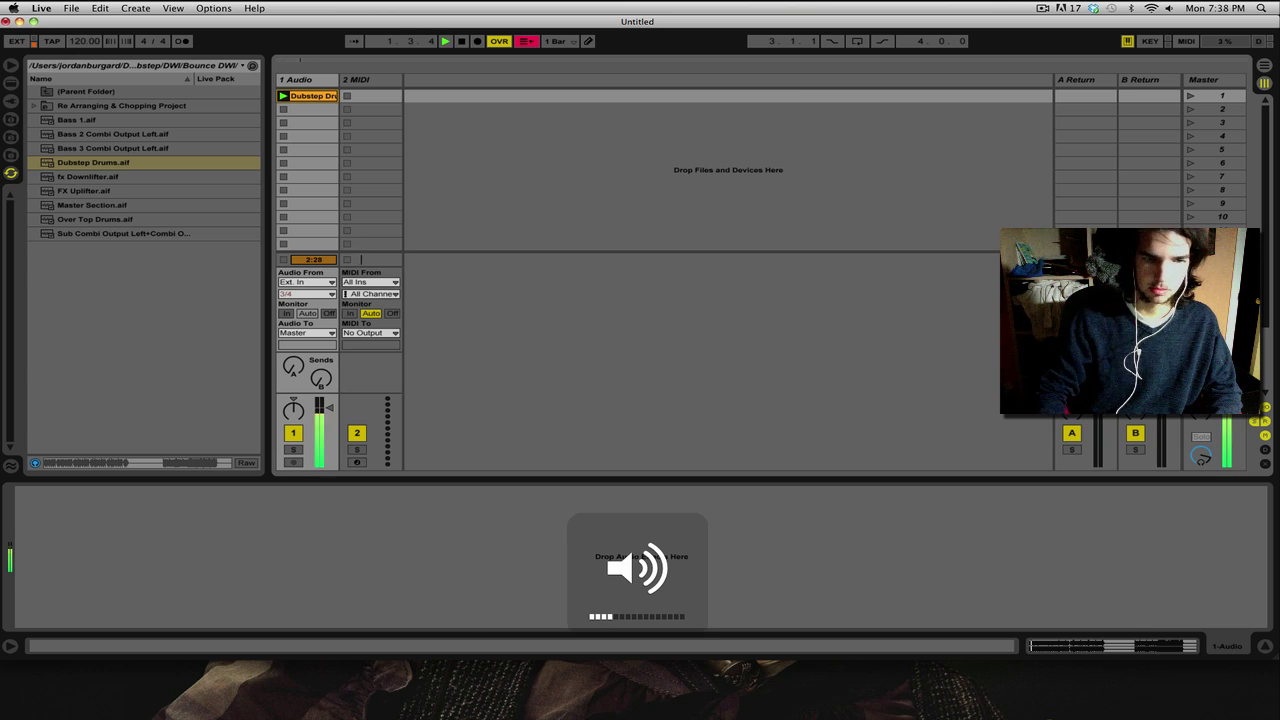
# Step: Turn on Warp for the Dubstep Drums clip and shorten its loop brace to the first 8 bars
pyautogui.click(318, 96)
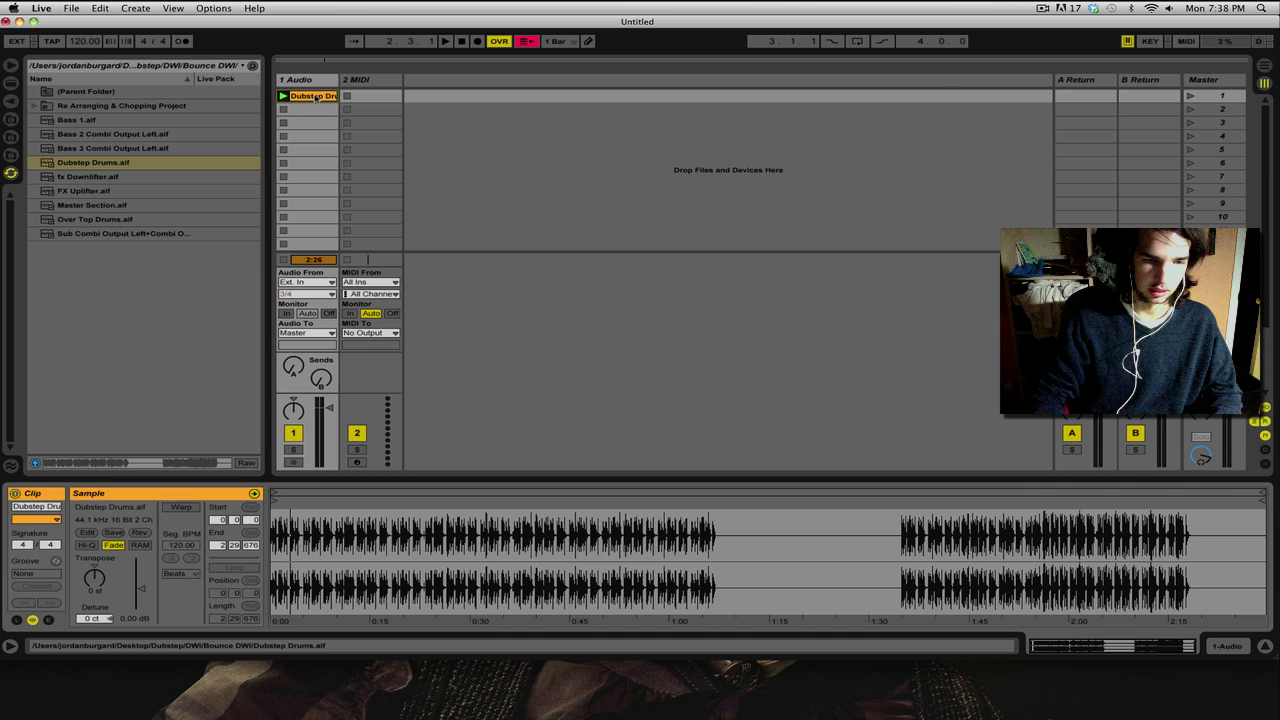
pyautogui.click(188, 507)
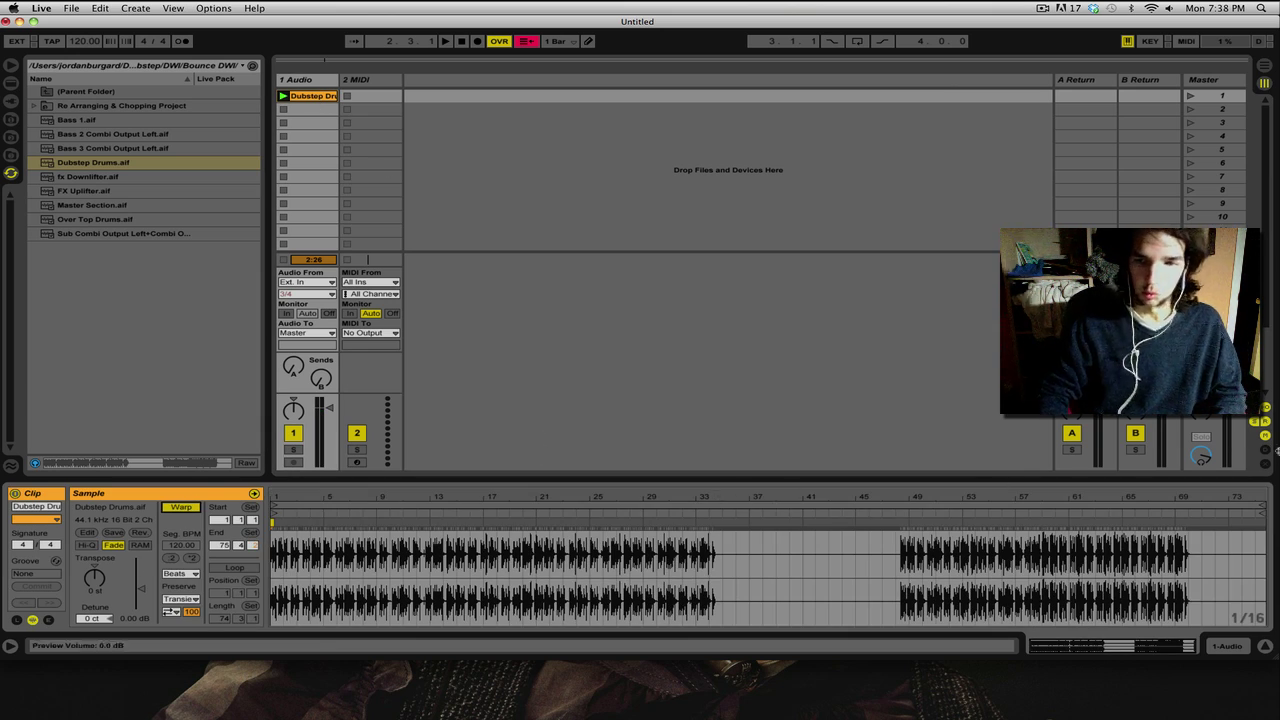
pyautogui.moveTo(1267, 506)
pyautogui.mouseDown()
pyautogui.moveTo(390, 472)
pyautogui.moveTo(380, 505)
pyautogui.moveTo(350, 515)
pyautogui.moveTo(316, 560)
pyautogui.mouseUp()
pyautogui.moveTo(307, 492); pyautogui.dragTo(307, 530)
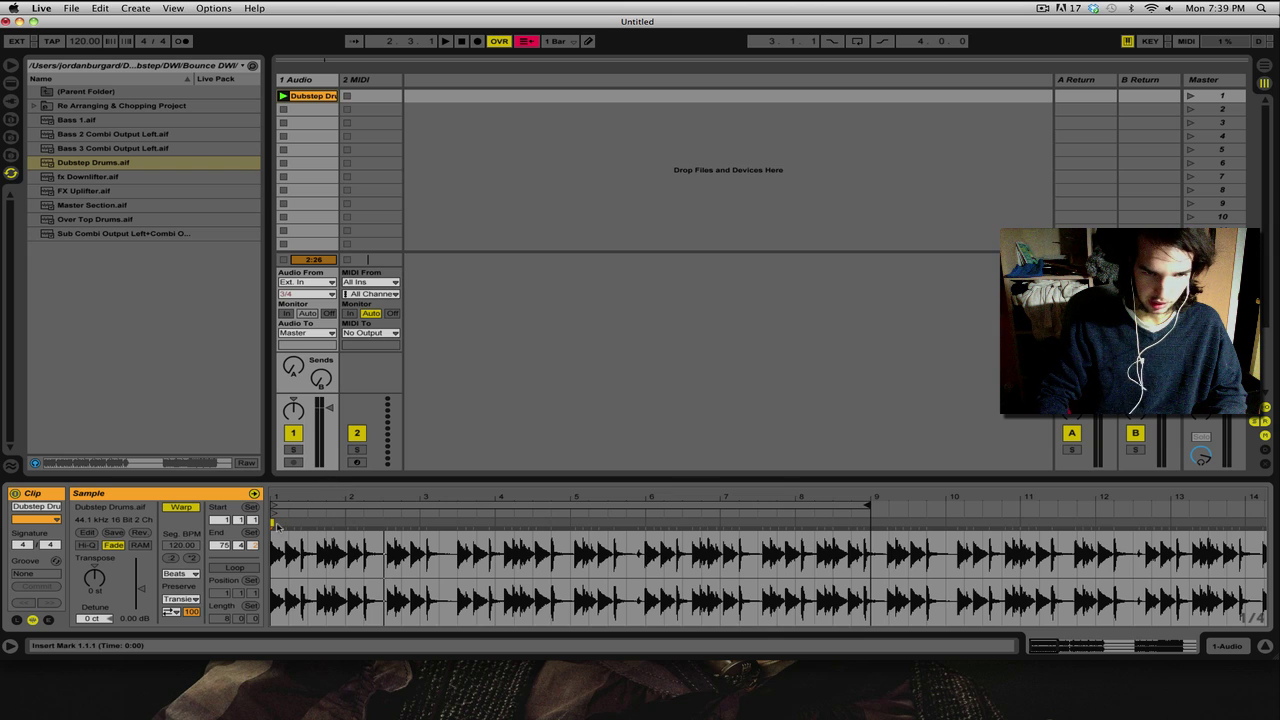
# Step: Place warp markers on the drum hits of bar 1, from 1.1.4 to 1.4.2
pyautogui.click(283, 524)
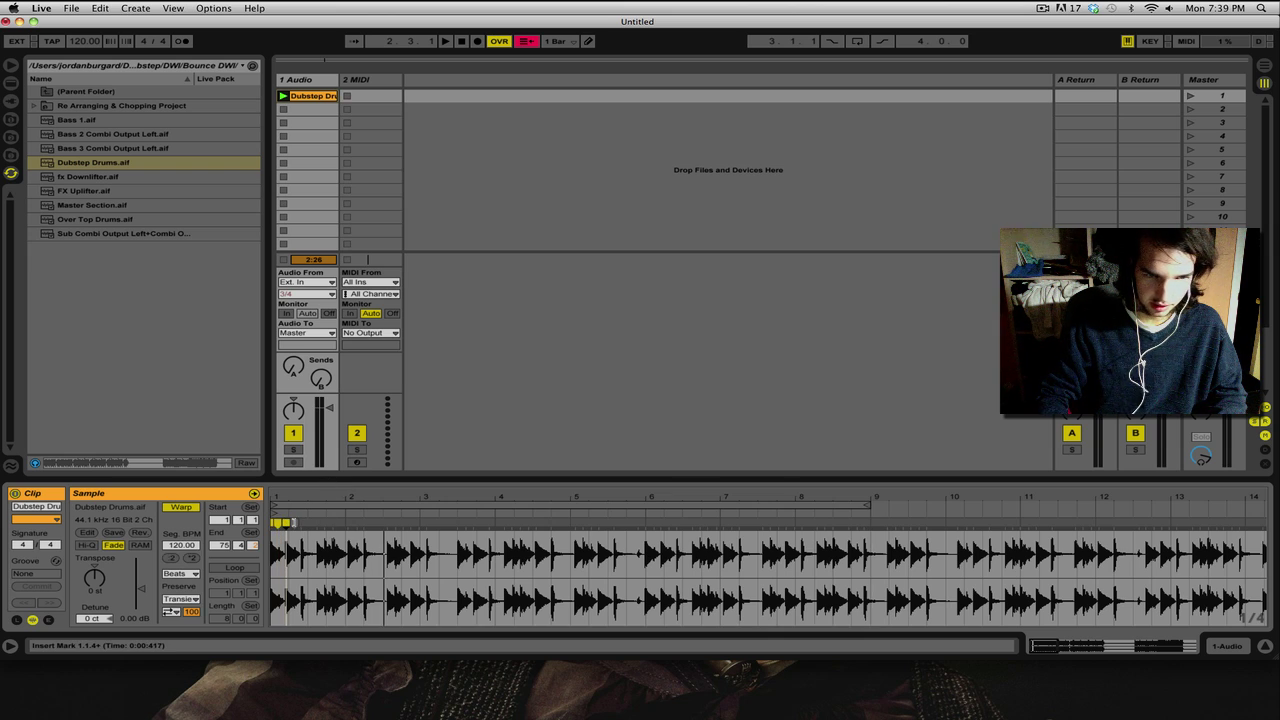
pyautogui.doubleClick(294, 523)
pyautogui.doubleClick(302, 523)
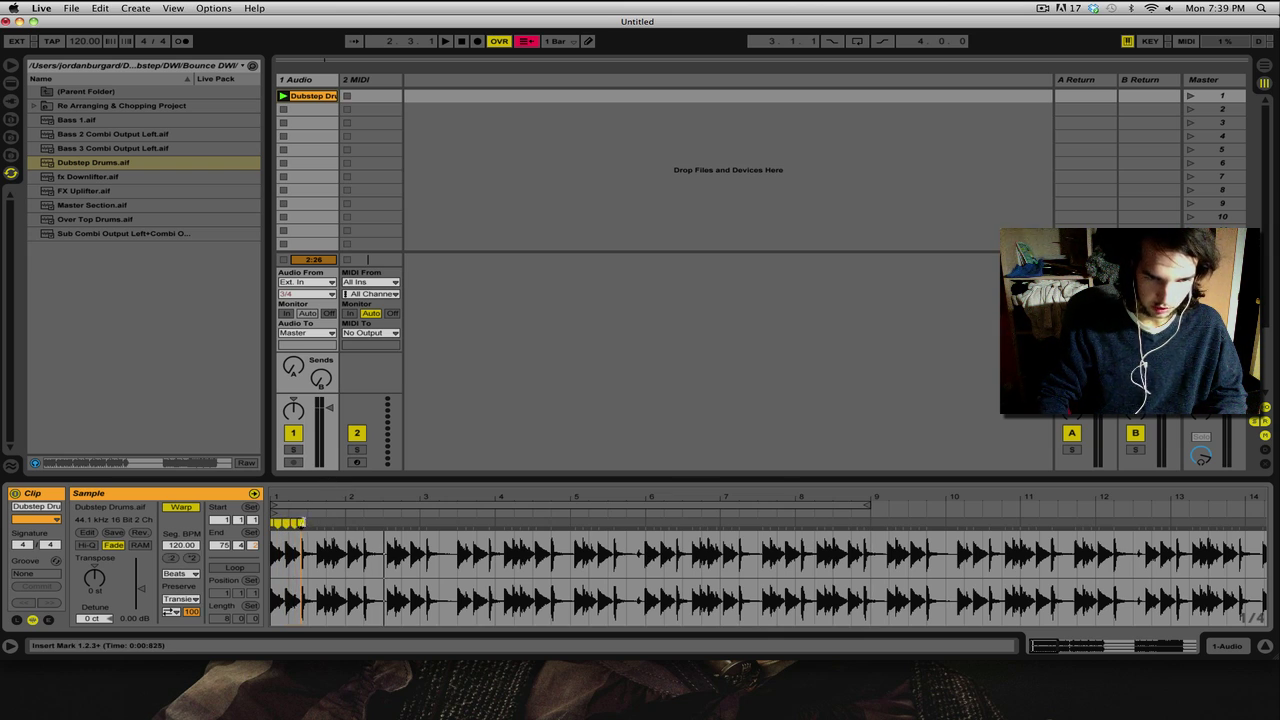
pyautogui.click(317, 522)
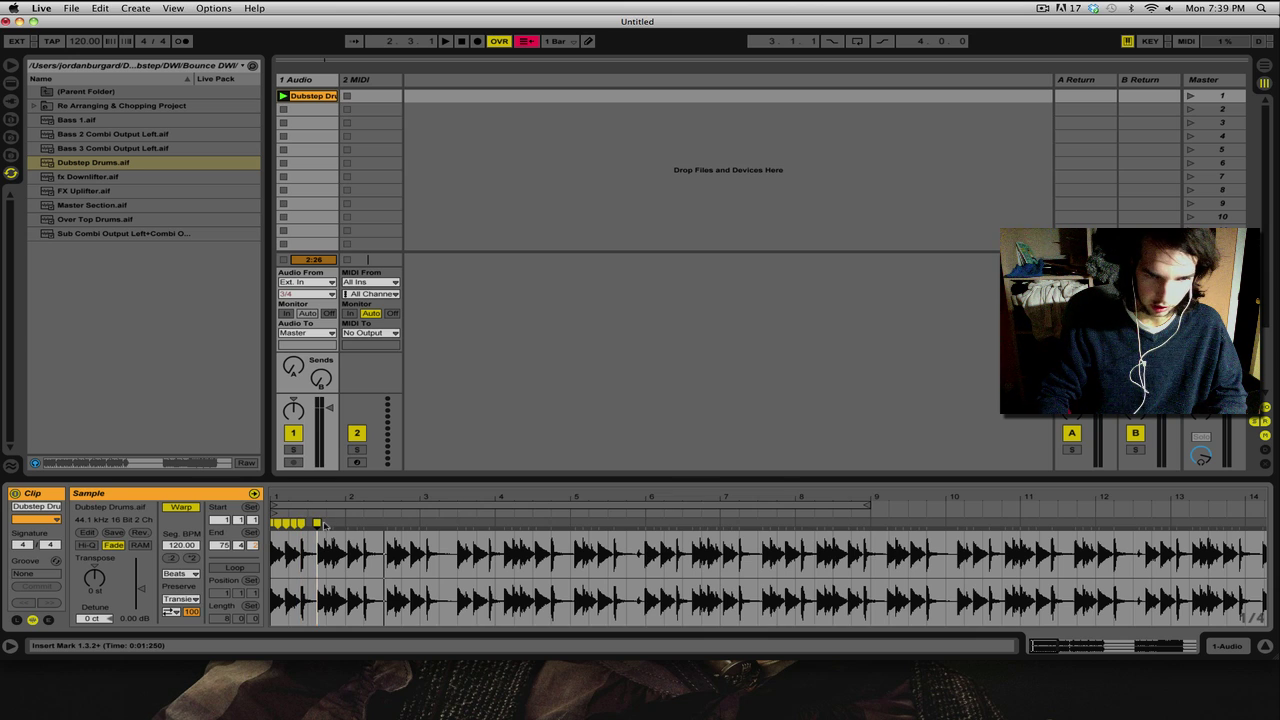
pyautogui.doubleClick(325, 523)
pyautogui.doubleClick(333, 523)
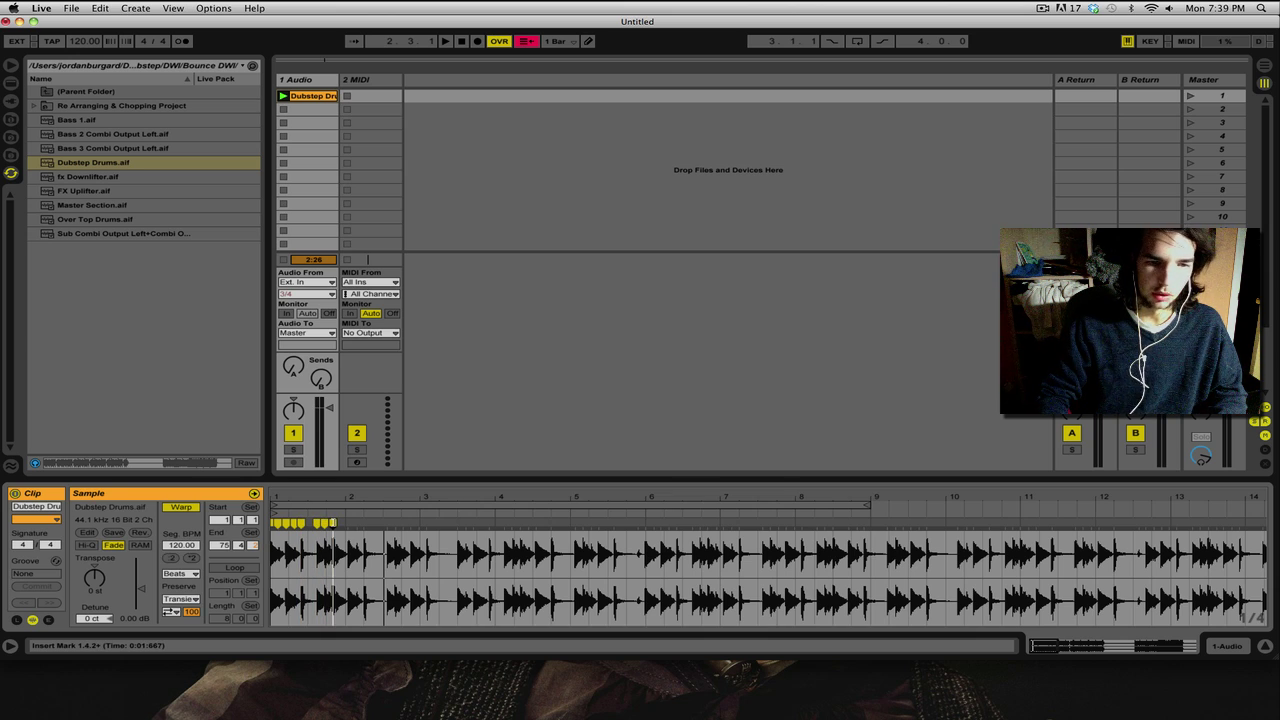
# Step: Place warp markers on the drum hits of bar 2, starting at 2.1.1 and ending near 2.4.2
pyautogui.click(349, 522)
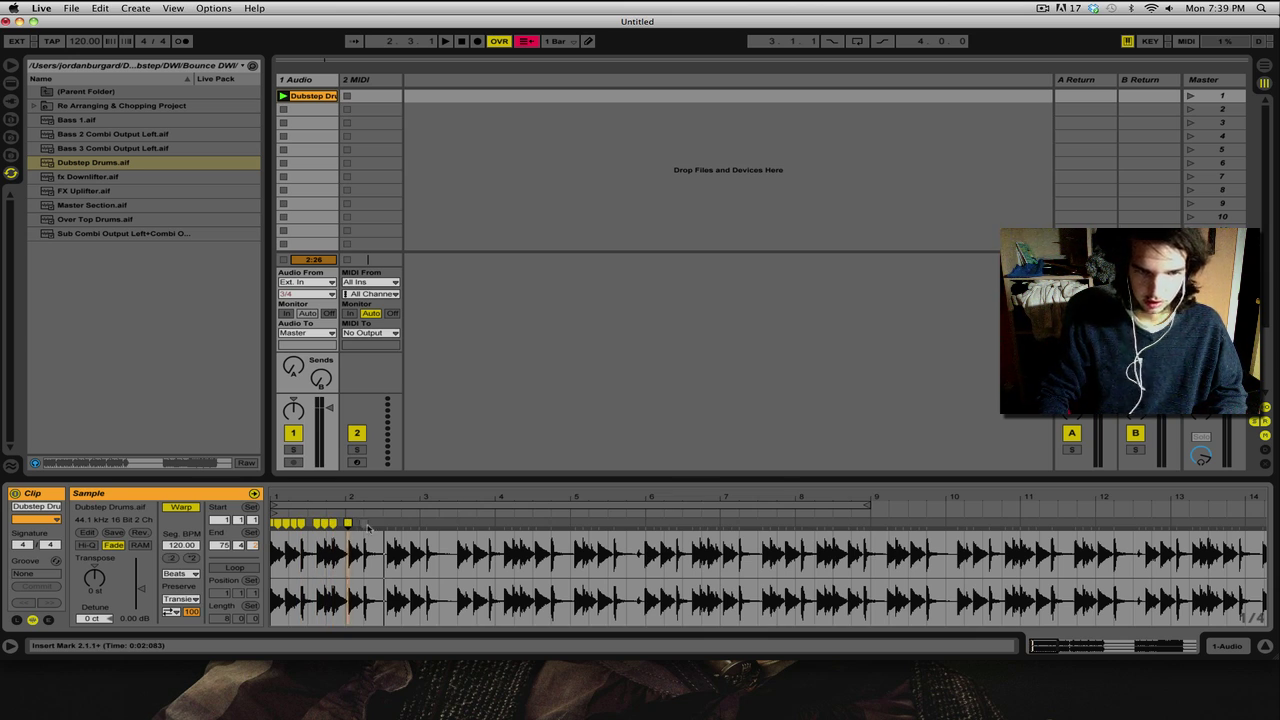
pyautogui.click(364, 522)
pyautogui.click(386, 522)
pyautogui.click(397, 522)
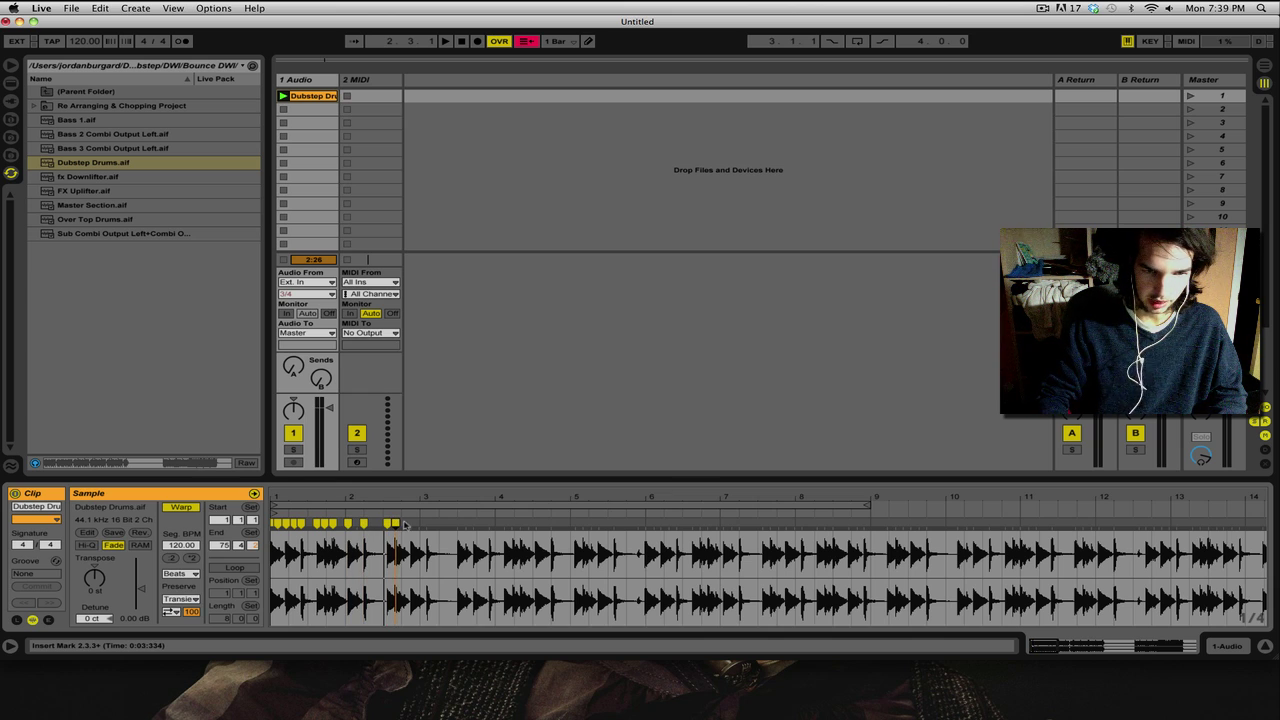
pyautogui.doubleClick(404, 524)
pyautogui.doubleClick(411, 525)
# Step: Refine the warp marker near 2.4.2 and place warp markers on the drum hits of bar 3
pyautogui.moveTo(454, 499); pyautogui.dragTo(440, 550)
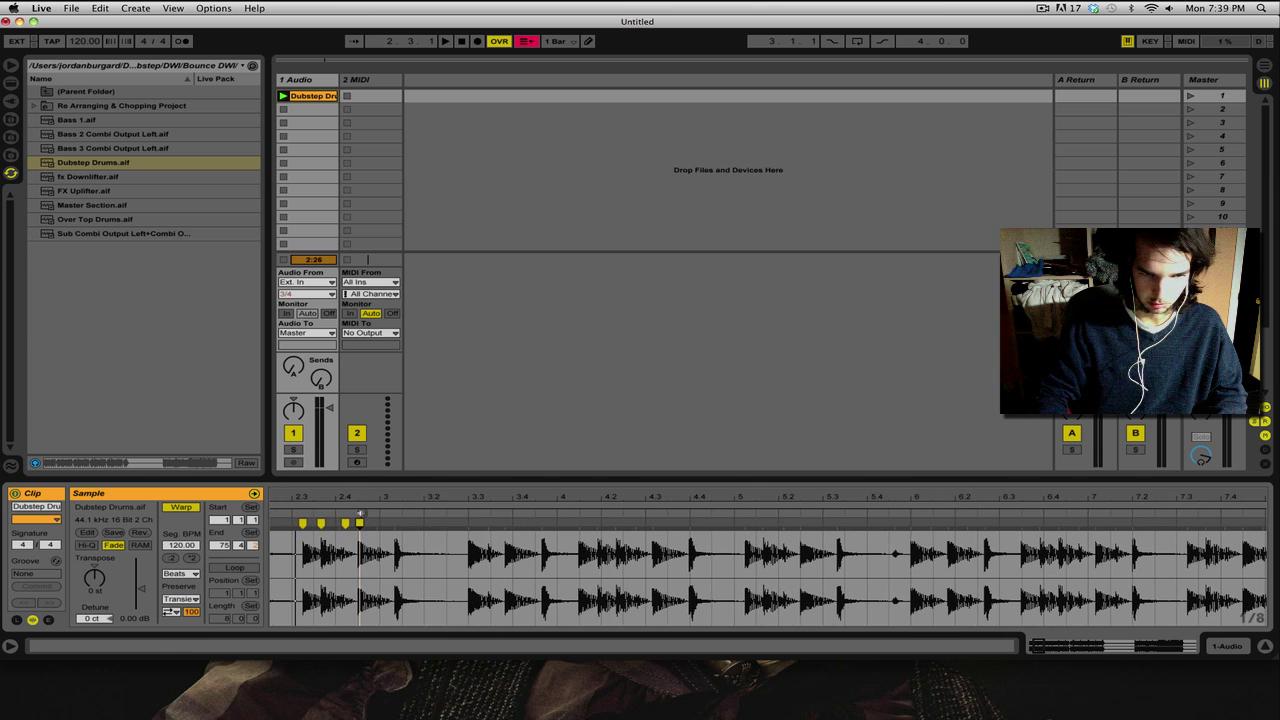
pyautogui.click(359, 522)
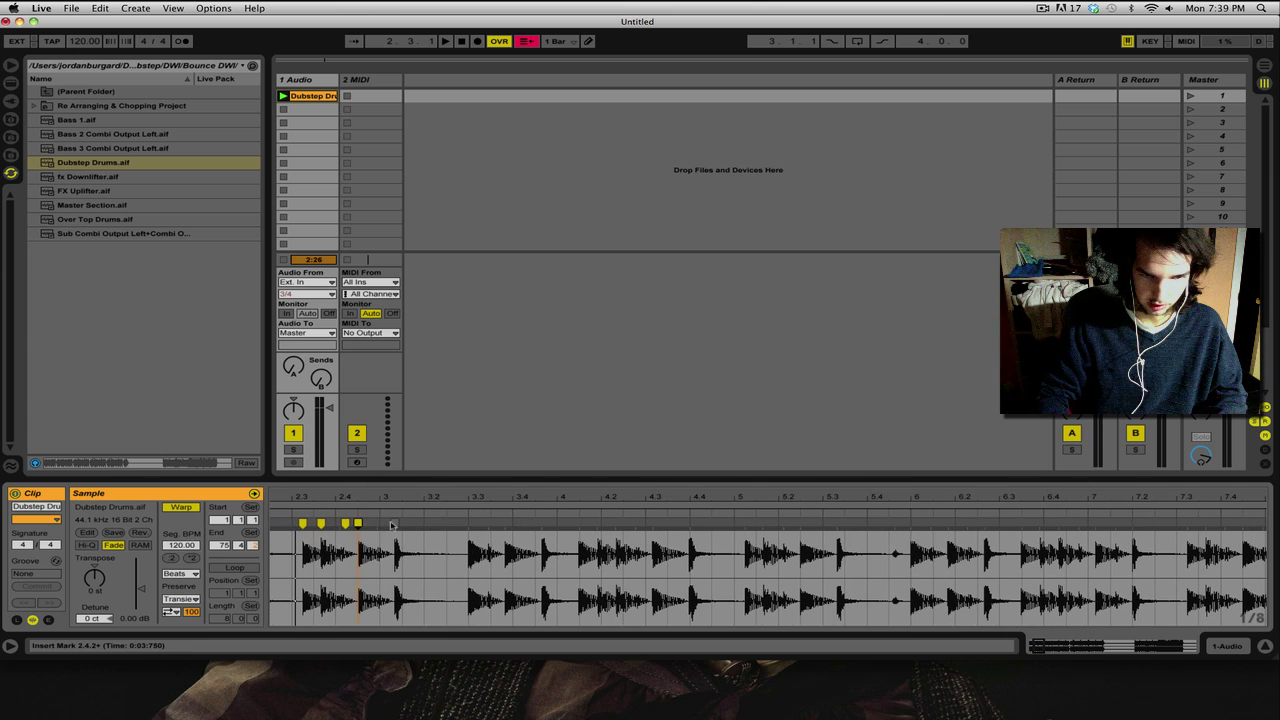
pyautogui.doubleClick(394, 522)
pyautogui.doubleClick(468, 522)
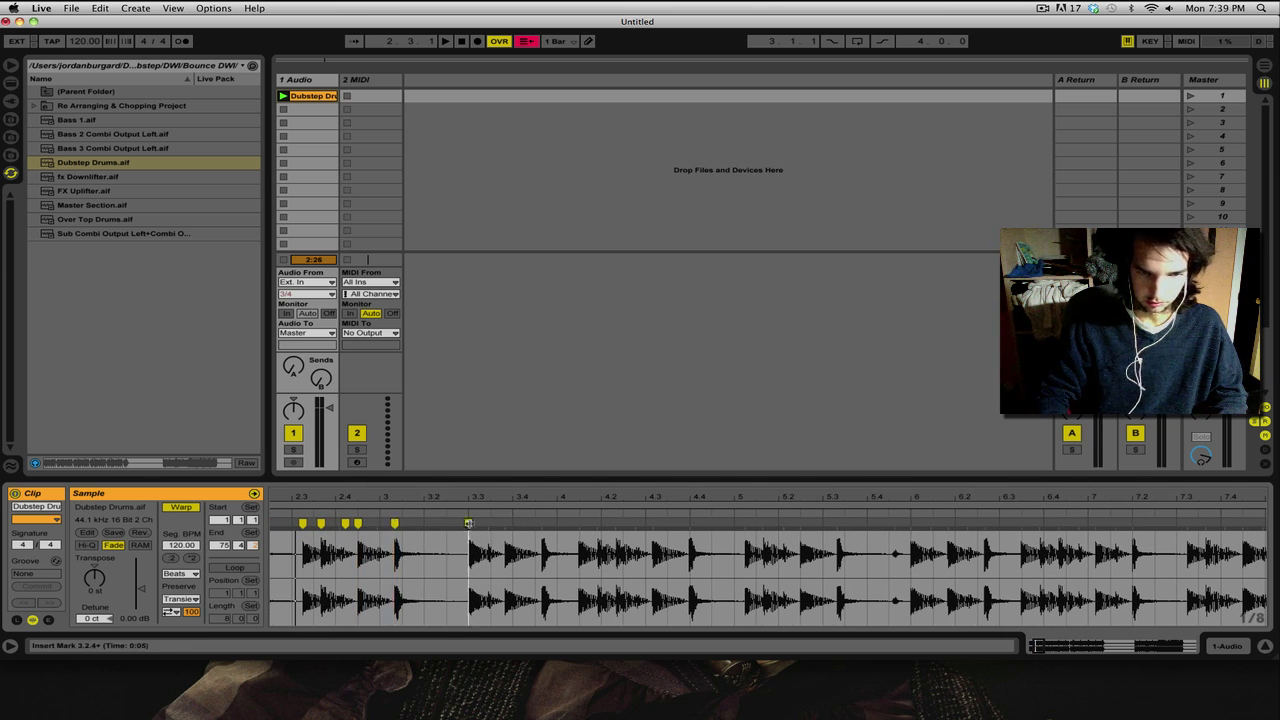
pyautogui.doubleClick(488, 522)
pyautogui.doubleClick(505, 522)
pyautogui.doubleClick(541, 522)
# Step: Place warp markers on the main drum hits of bar 4, starting at 4.1.2, leaving out the one just before 4.3.1
pyautogui.doubleClick(579, 522)
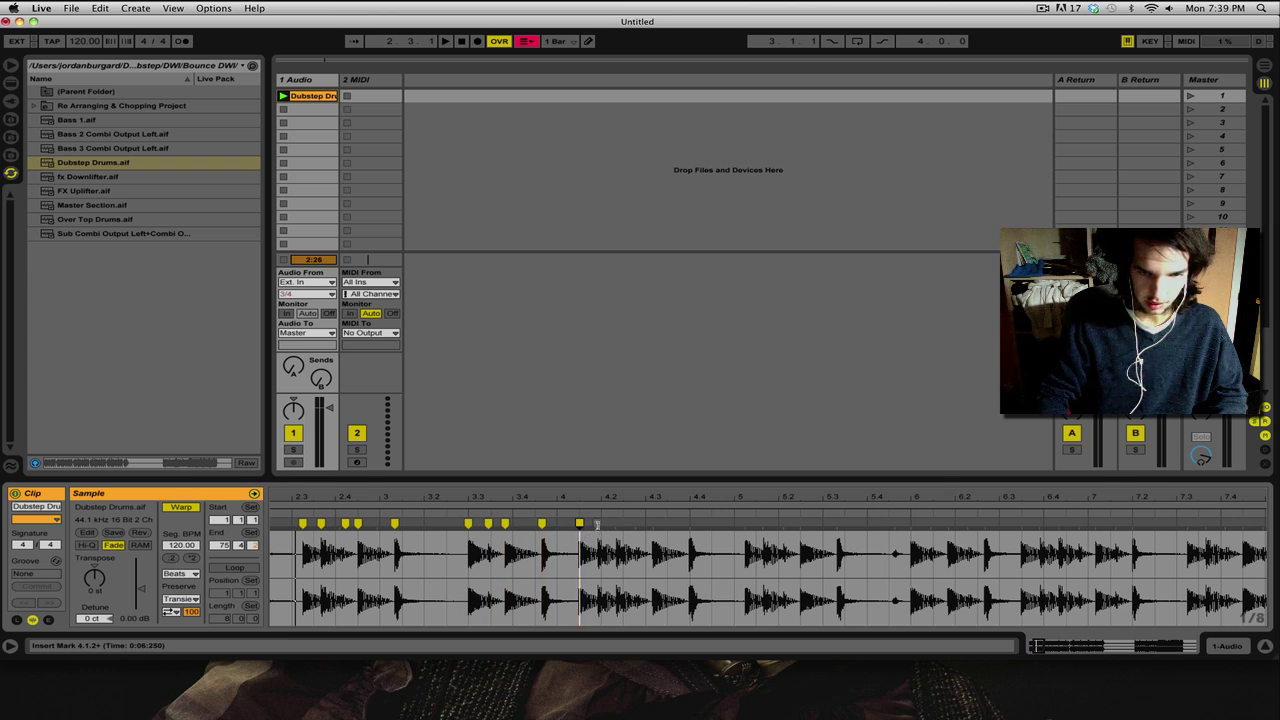
pyautogui.doubleClick(597, 522)
pyautogui.doubleClick(615, 522)
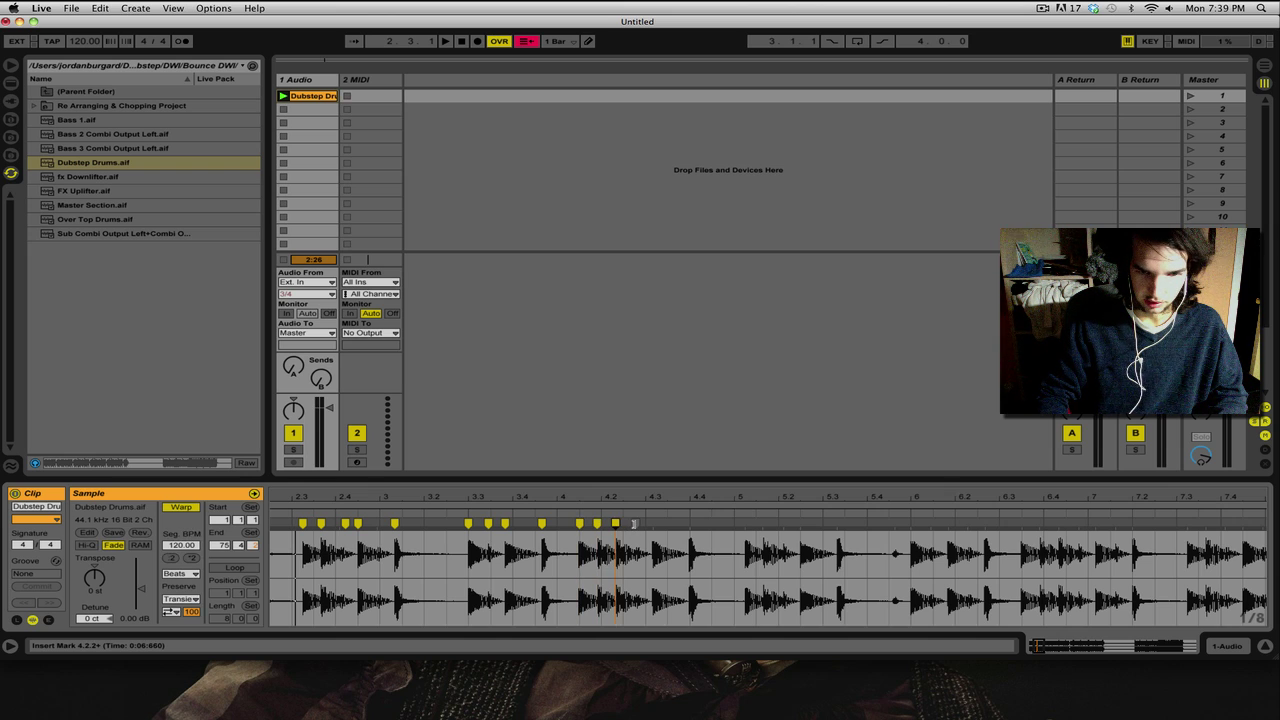
pyautogui.doubleClick(634, 522)
pyautogui.doubleClick(652, 522)
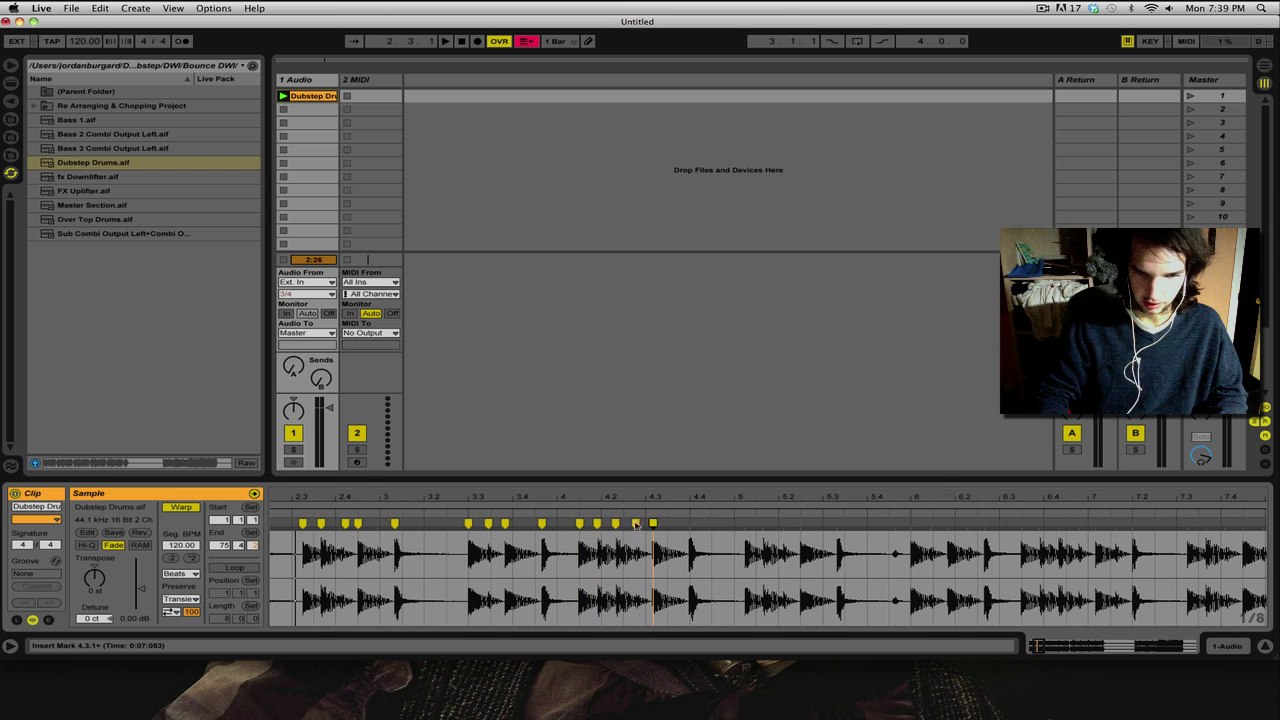
pyautogui.doubleClick(636, 523)
pyautogui.moveTo(725, 499)
pyautogui.mouseDown()
pyautogui.moveTo(577, 499)
pyautogui.moveTo(610, 524)
pyautogui.mouseUp()
pyautogui.doubleClick(541, 524)
# Step: Place warp markers on the drum hits of bar 5, removing and re-placing the misplaced first one
pyautogui.doubleClick(597, 524)
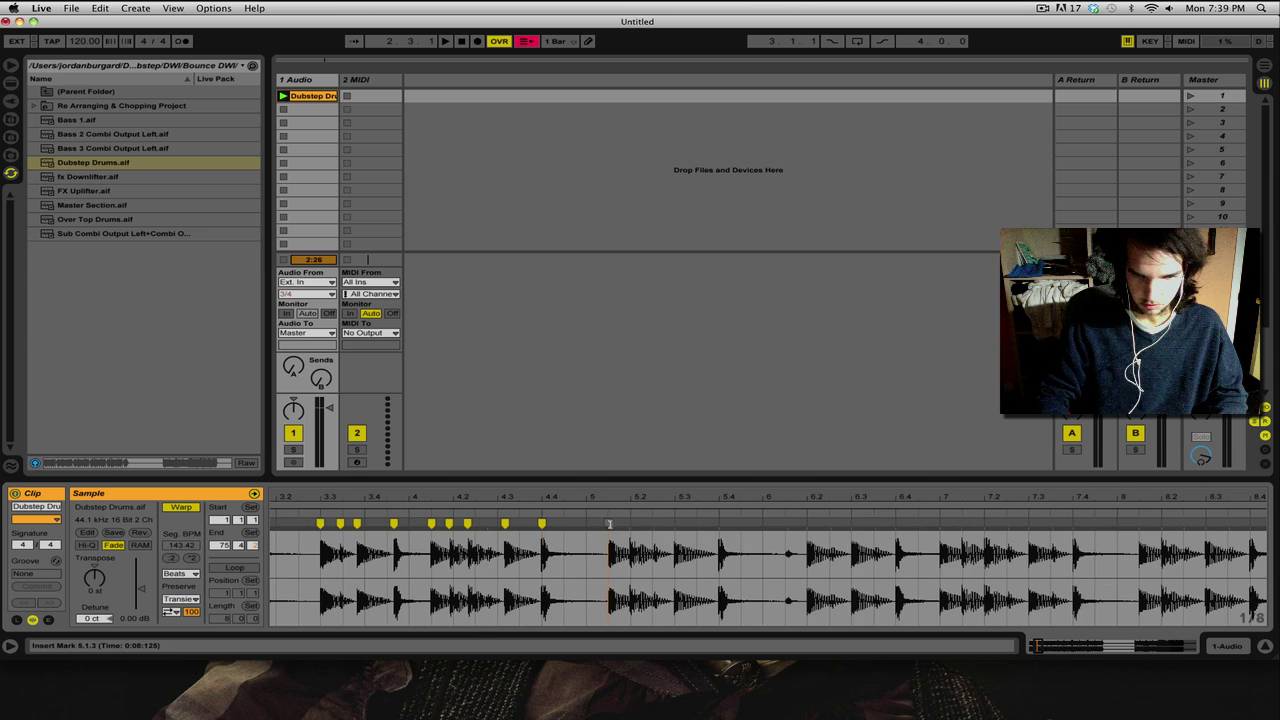
pyautogui.doubleClick(609, 522)
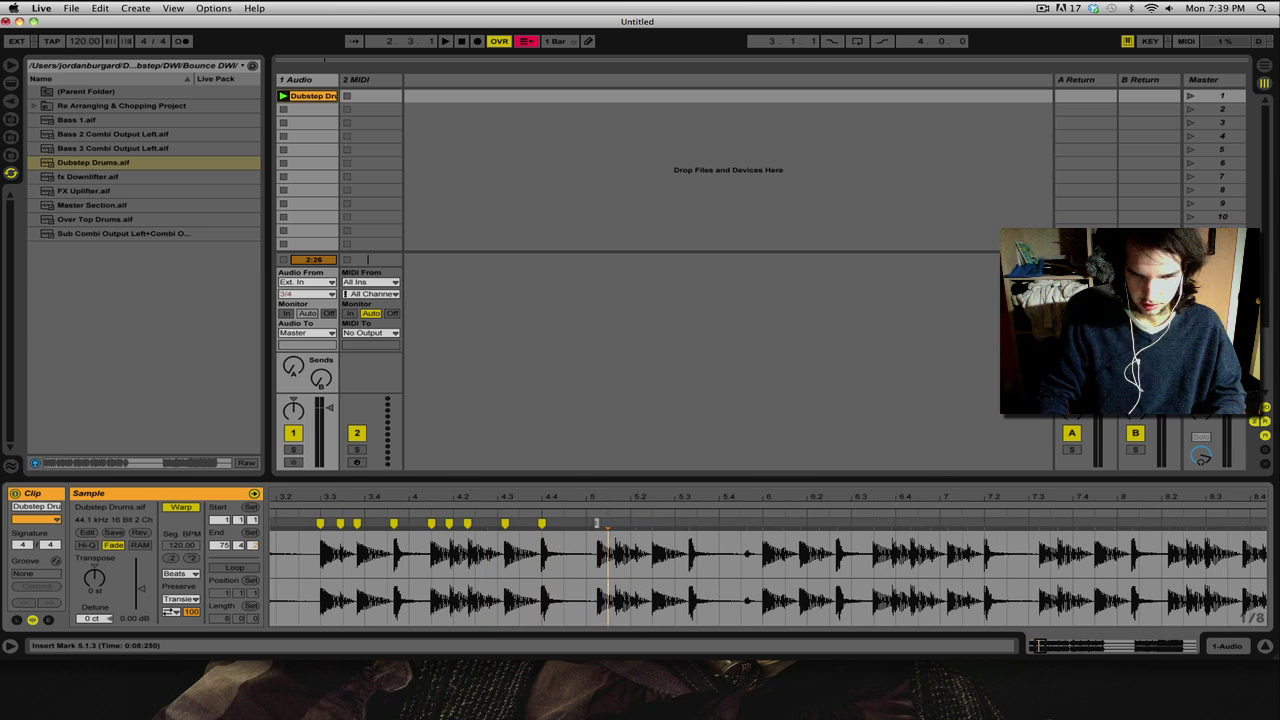
pyautogui.doubleClick(597, 523)
pyautogui.doubleClick(614, 523)
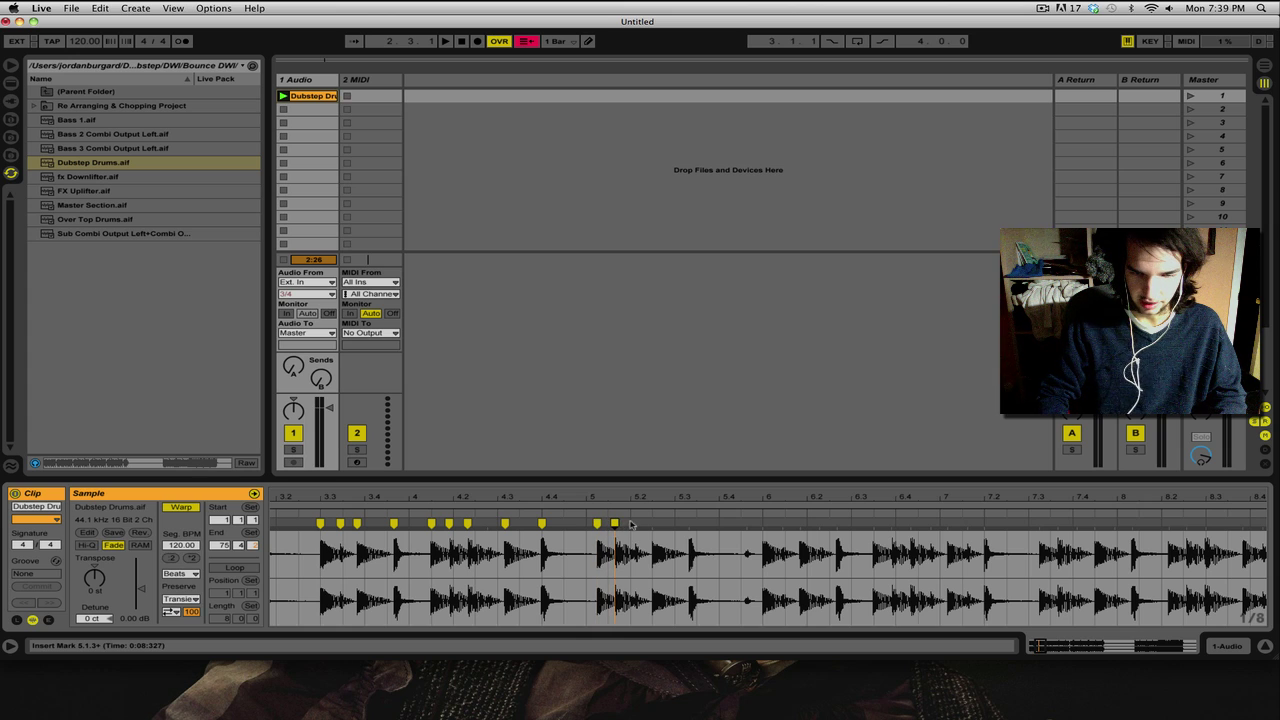
pyautogui.doubleClick(635, 523)
pyautogui.doubleClick(652, 523)
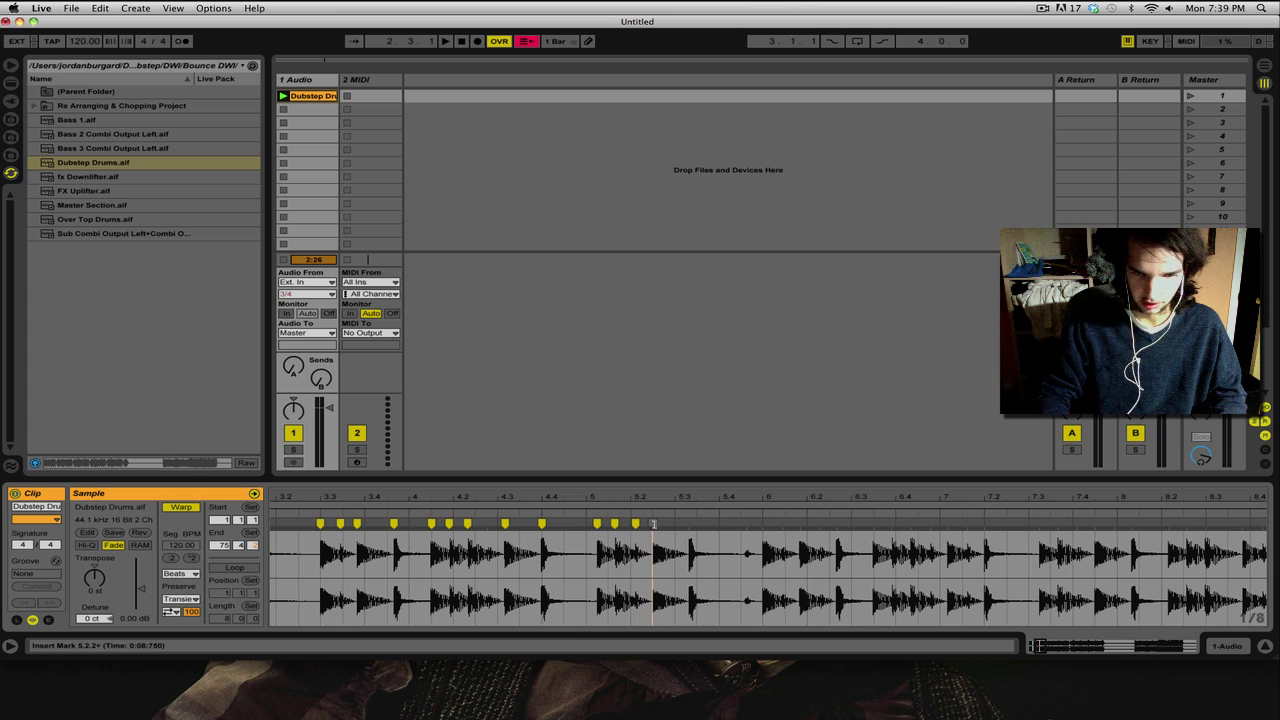
pyautogui.doubleClick(688, 523)
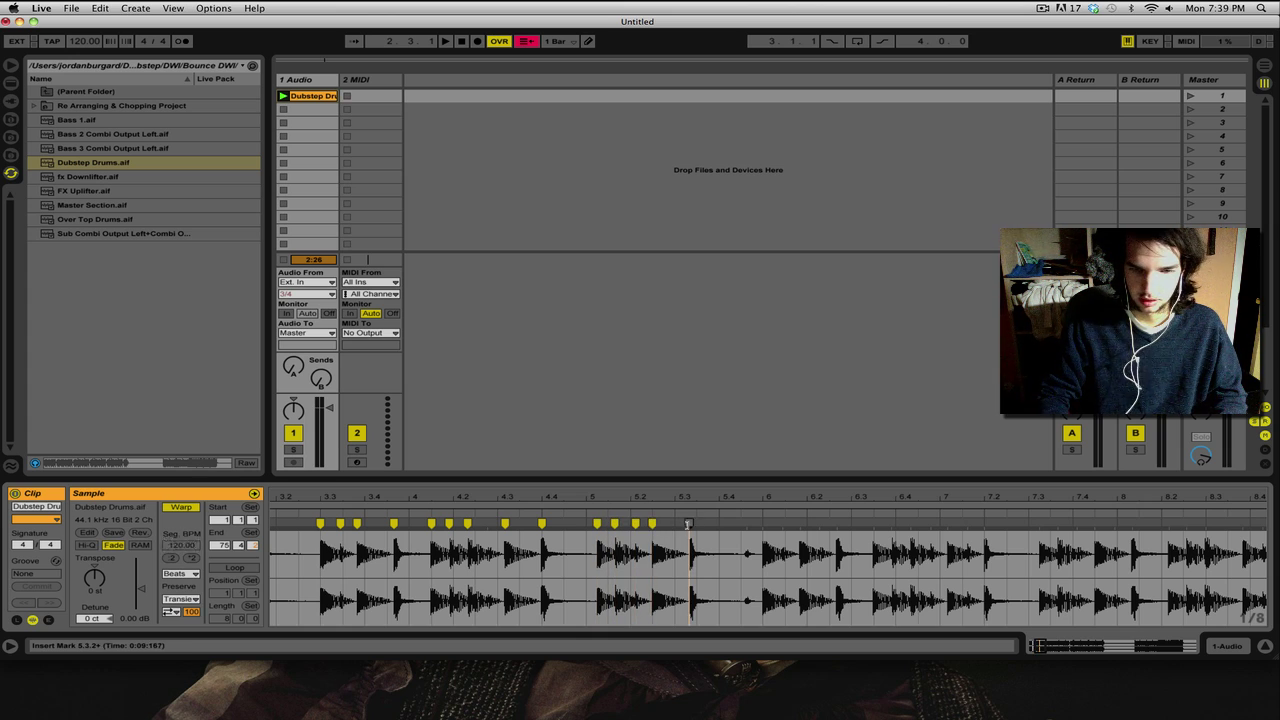
pyautogui.doubleClick(746, 523)
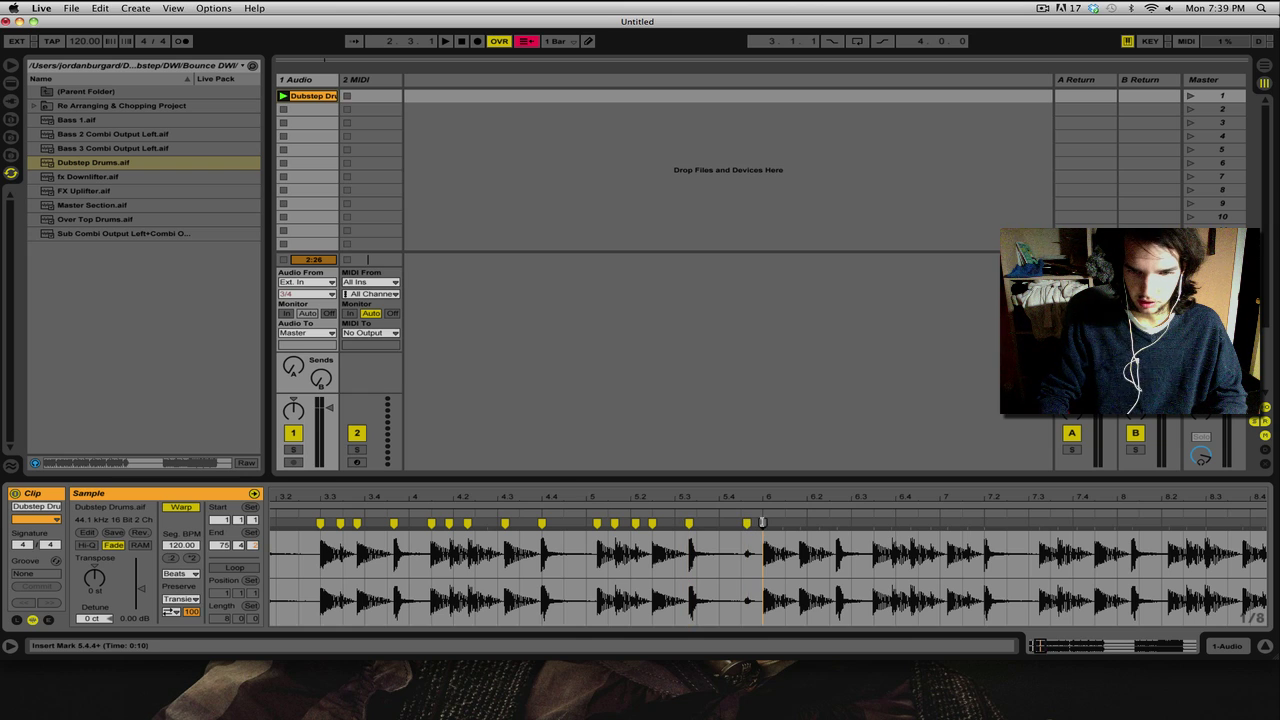
# Step: Place warp markers on the drum hits from 5.4.4 through bar 6
pyautogui.doubleClick(762, 523)
pyautogui.doubleClick(800, 523)
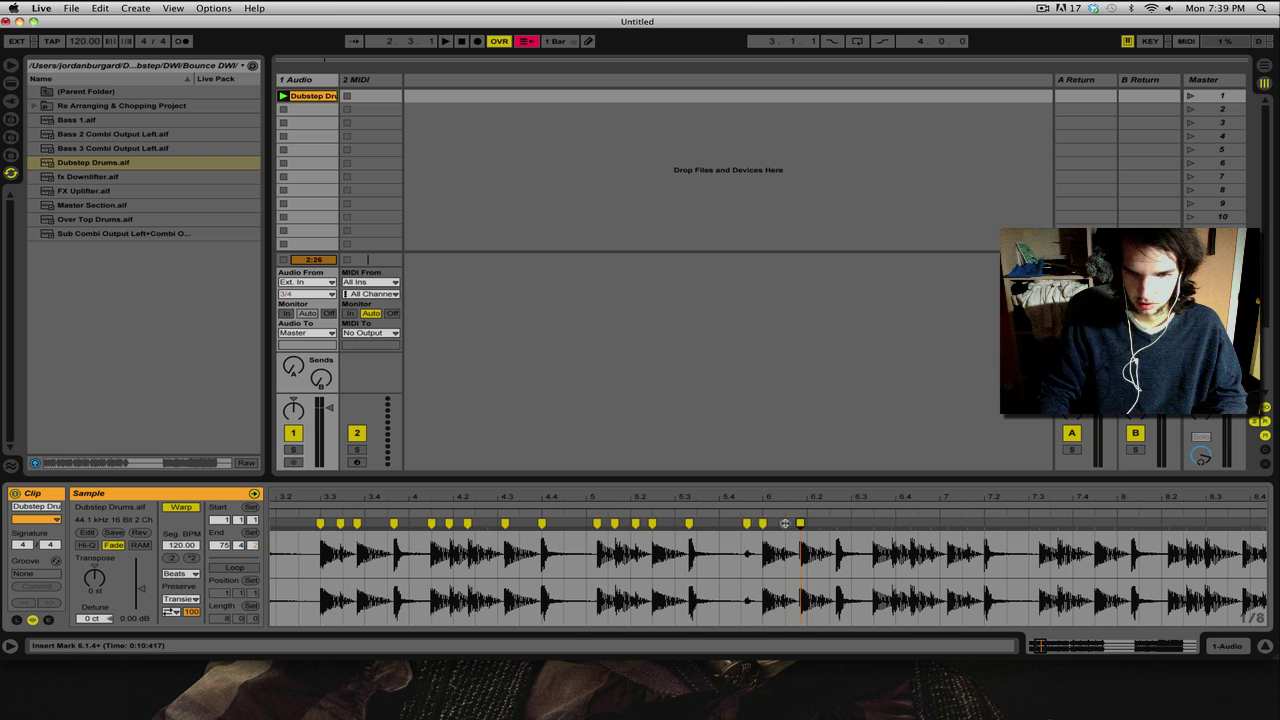
pyautogui.doubleClick(784, 523)
pyautogui.doubleClick(837, 523)
pyautogui.doubleClick(873, 523)
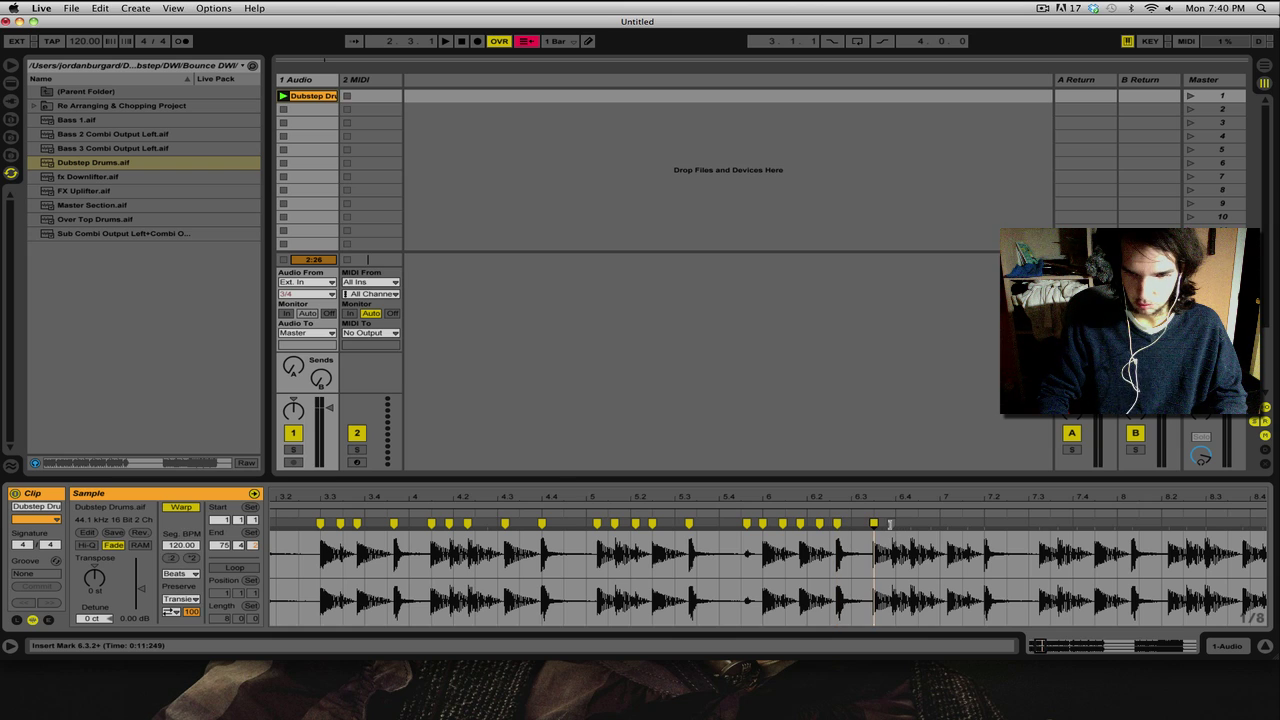
pyautogui.doubleClick(891, 523)
pyautogui.doubleClick(910, 523)
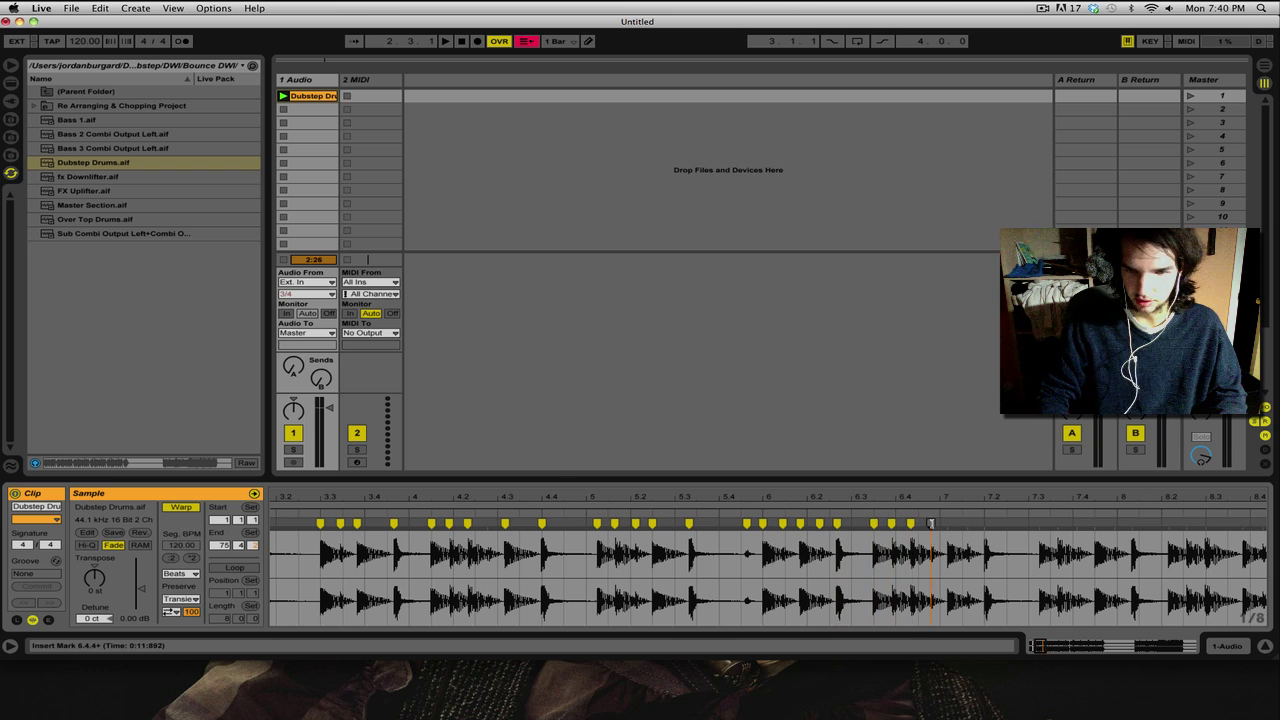
# Step: Place warp markers on the drum hits at 7.1.1 and 7.2.1, undoing the misplaced one
pyautogui.doubleClick(940, 523)
pyautogui.press('super+z')
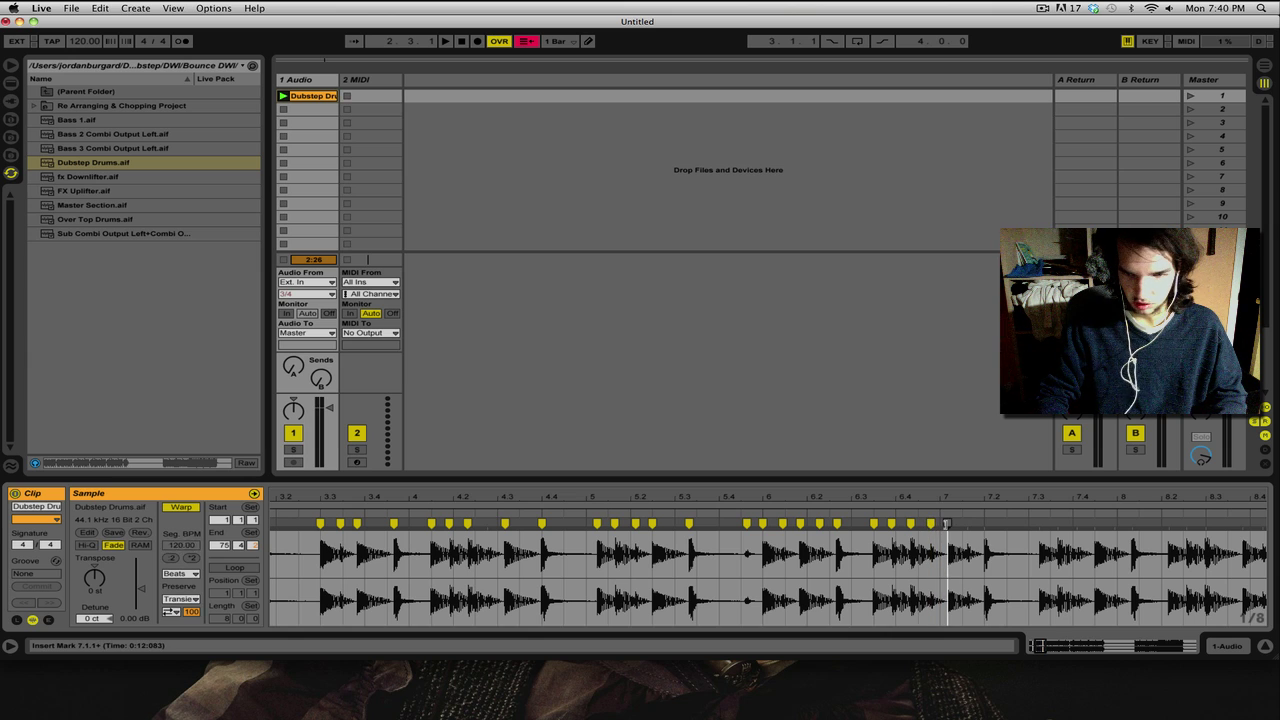
pyautogui.doubleClick(984, 525)
pyautogui.moveTo(1051, 502); pyautogui.dragTo(785, 502)
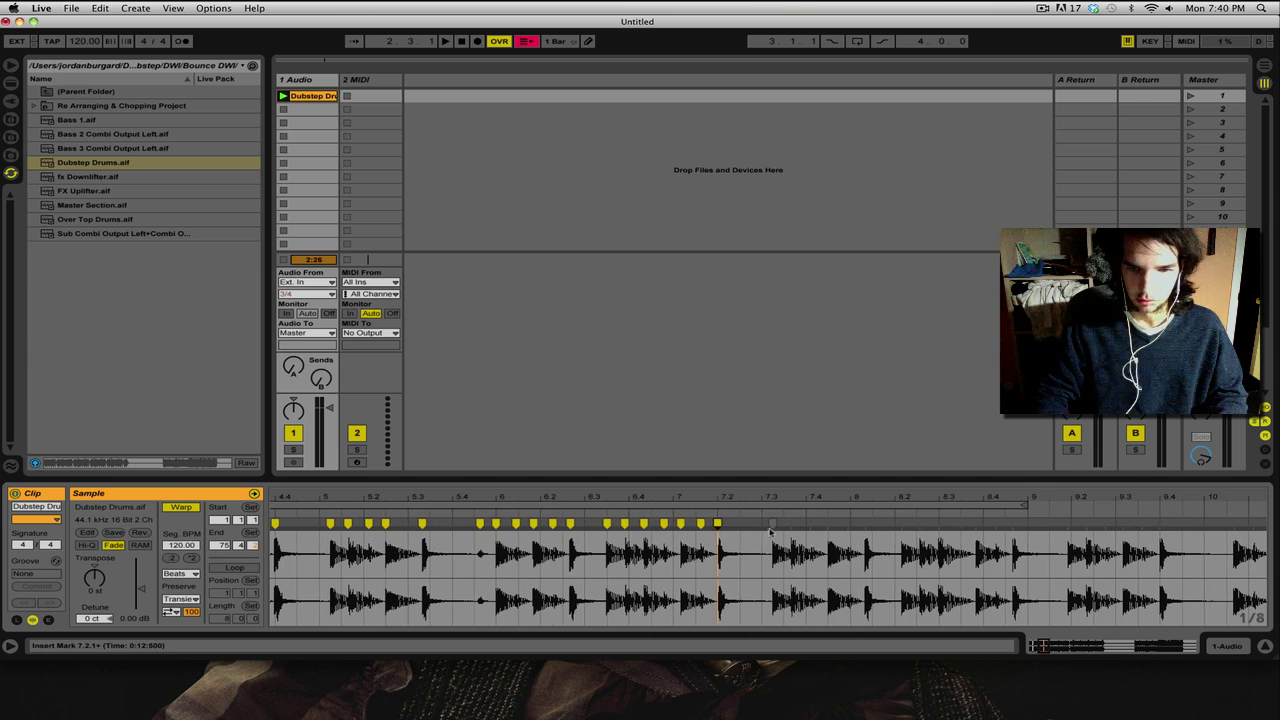
# Step: Turn on looping for the clip and place warp markers on the drum hits from 7.3.1 through 8.1.2
pyautogui.doubleClick(772, 525)
pyautogui.click(234, 567)
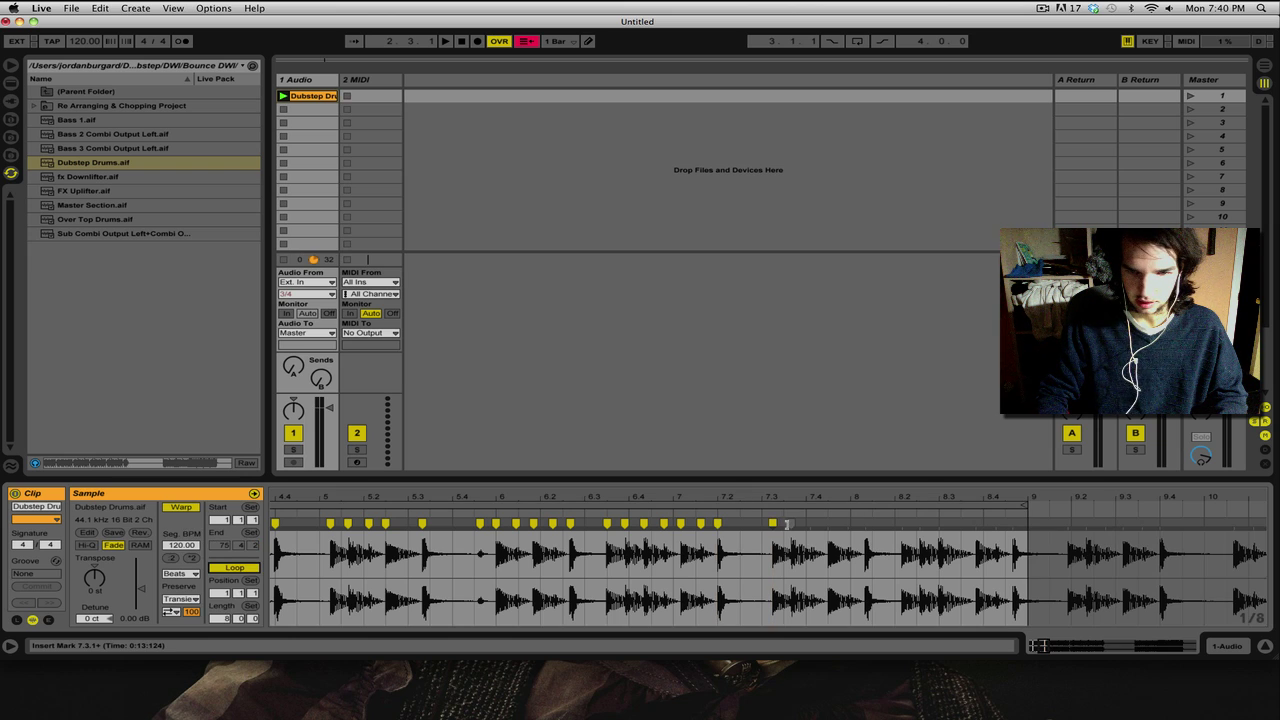
pyautogui.doubleClick(790, 524)
pyautogui.doubleClick(809, 524)
pyautogui.doubleClick(827, 524)
pyautogui.doubleClick(848, 524)
pyautogui.doubleClick(864, 524)
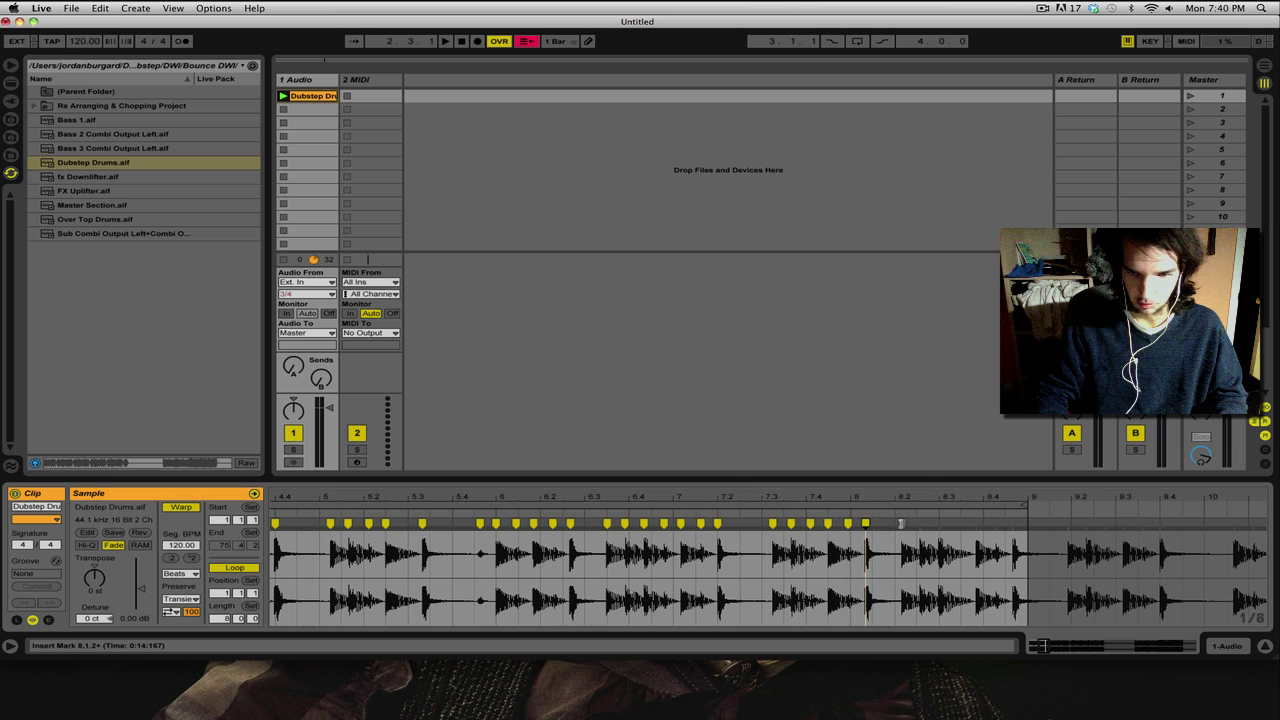
# Step: Place warp markers on the remaining drum hits of bar 8, up to the last hit around 8.4.3
pyautogui.doubleClick(901, 524)
pyautogui.doubleClick(919, 524)
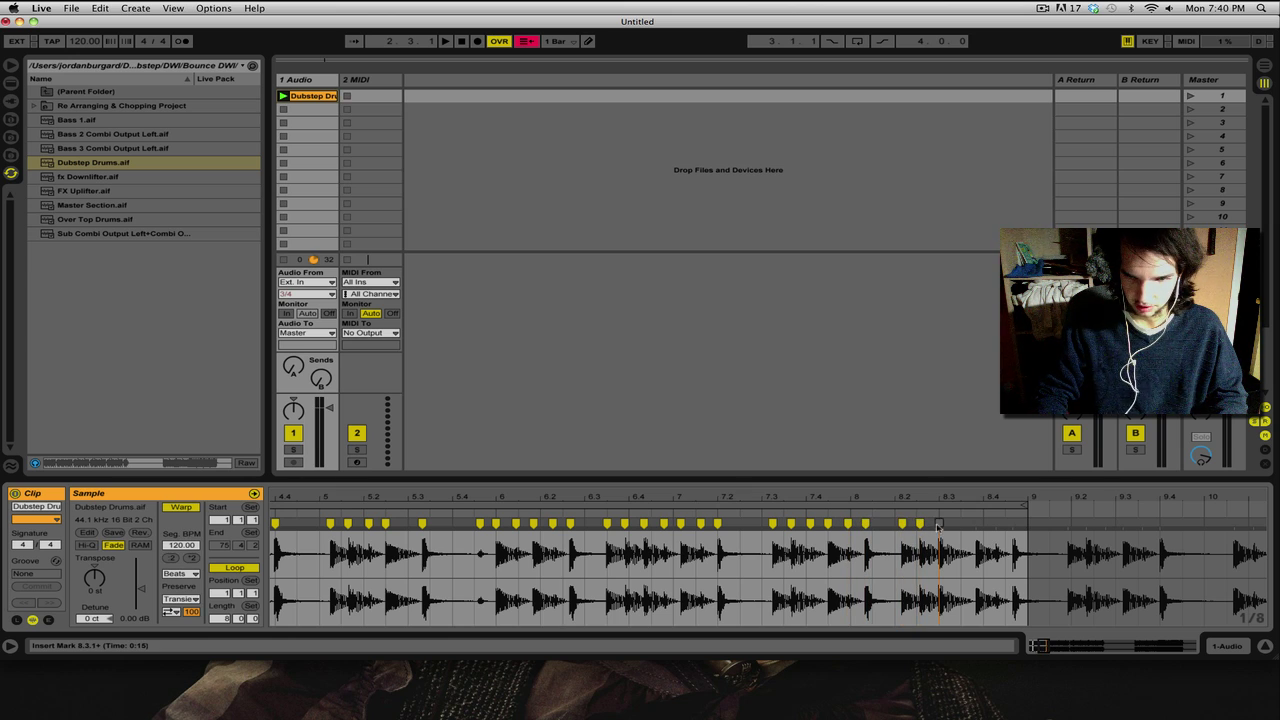
pyautogui.doubleClick(975, 524)
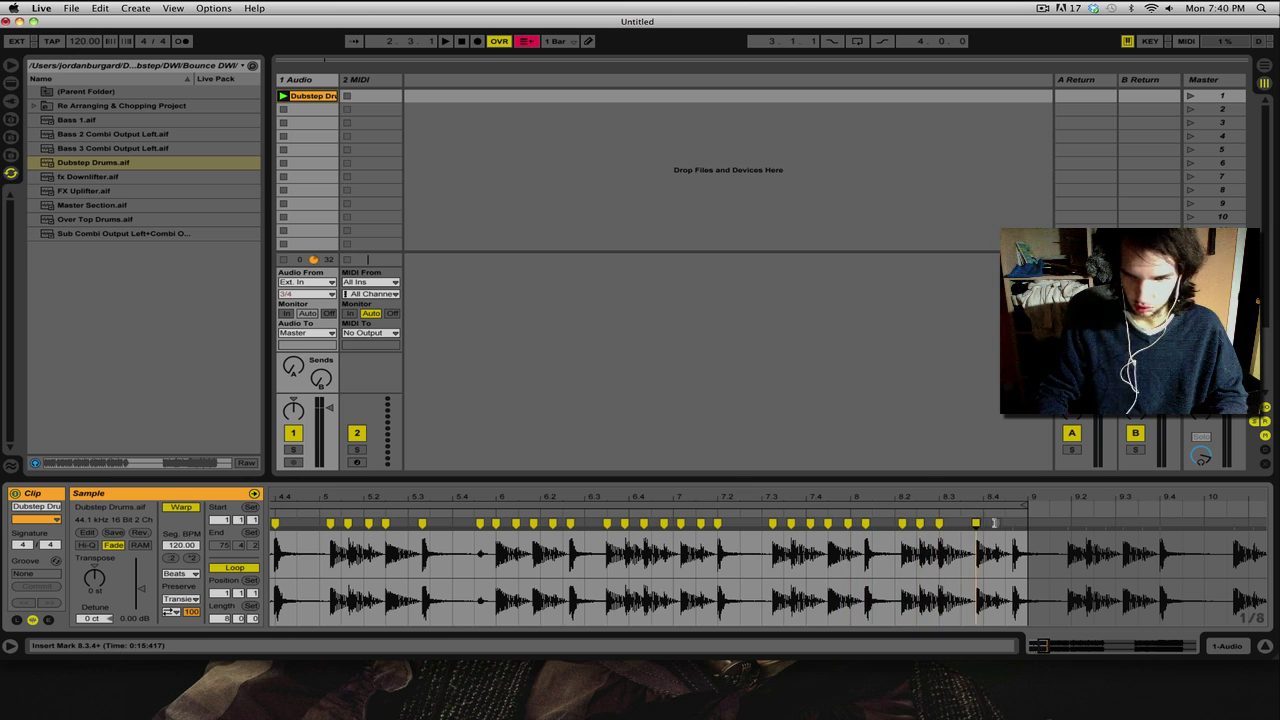
pyautogui.doubleClick(1007, 524)
pyautogui.doubleClick(1005, 524)
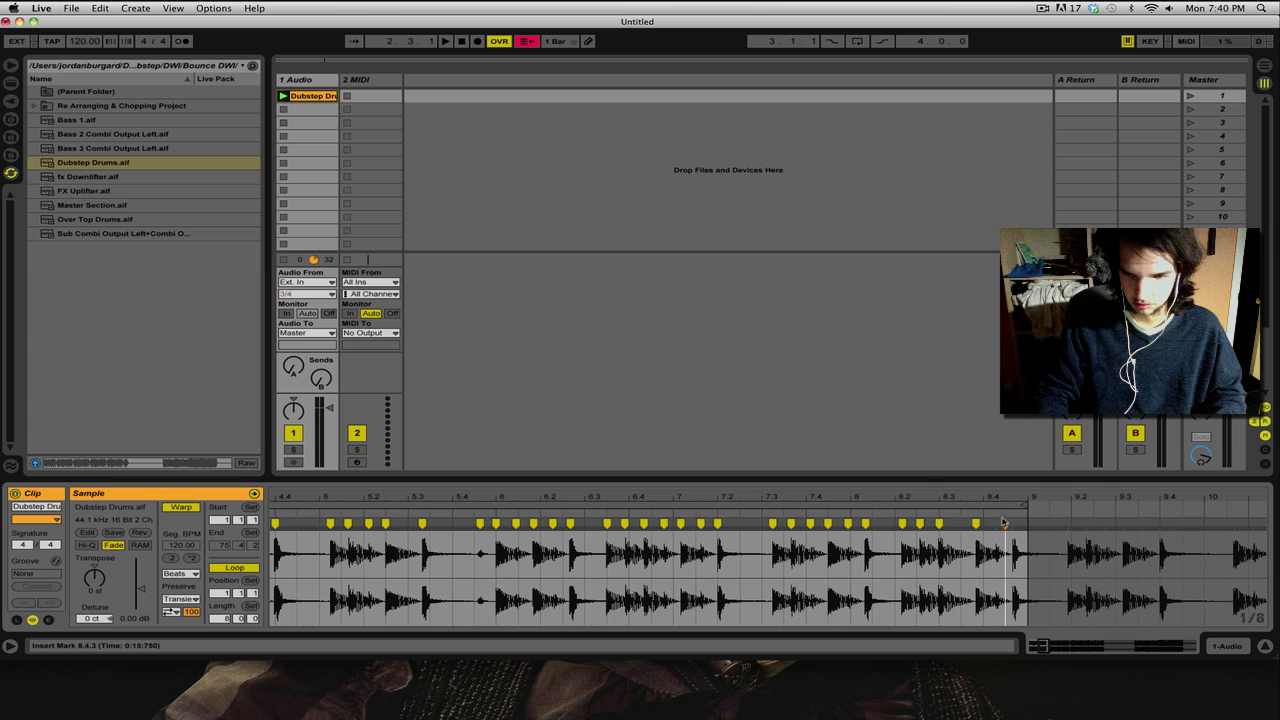
pyautogui.doubleClick(996, 524)
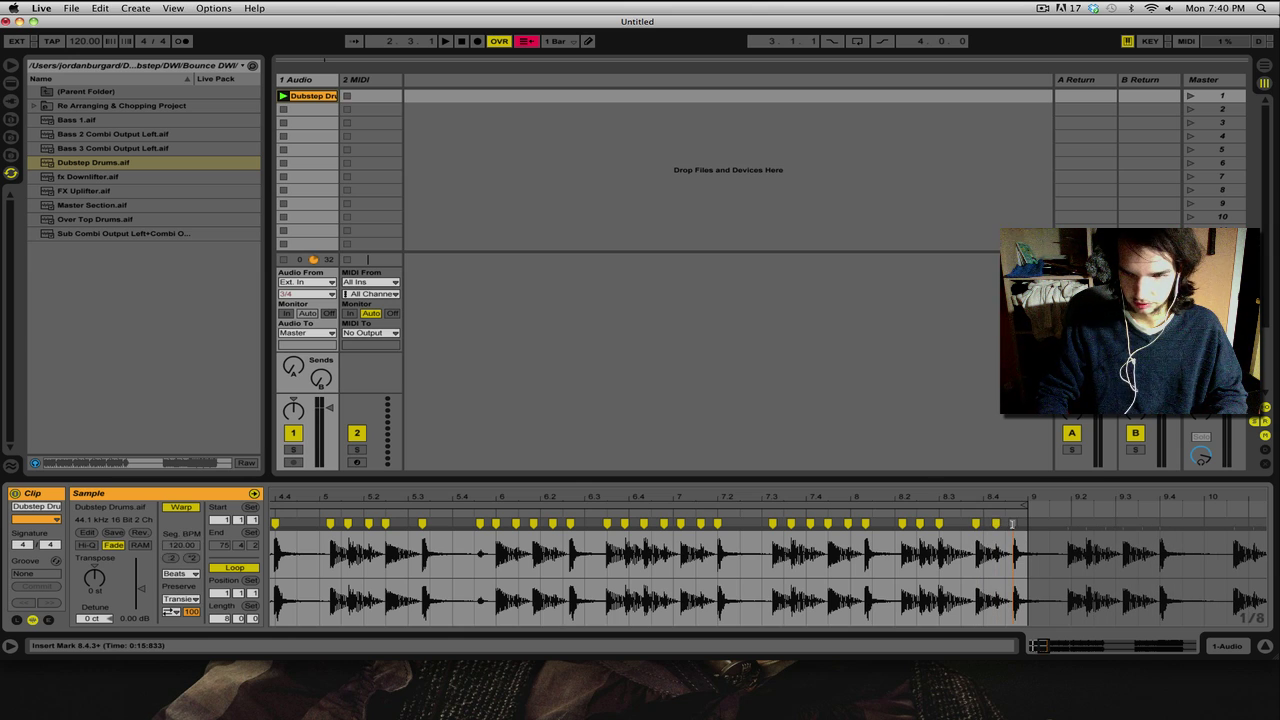
pyautogui.doubleClick(1013, 524)
# Step: Slice the warped drum clip to a new MIDI track with one slice per warp marker and the Built-in preset
pyautogui.moveTo(964, 499); pyautogui.dragTo(964, 400)
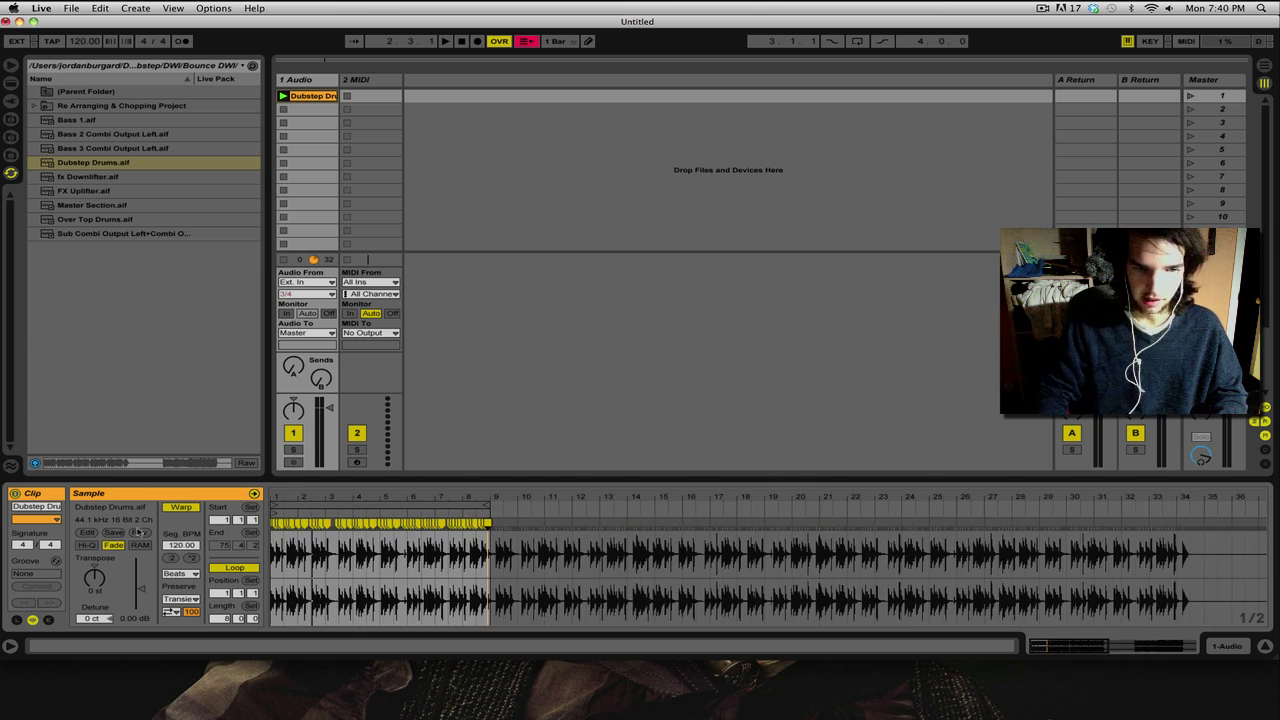
pyautogui.moveTo(294, 499); pyautogui.dragTo(294, 510)
pyautogui.press('+')
pyautogui.press('+')
pyautogui.press('+')
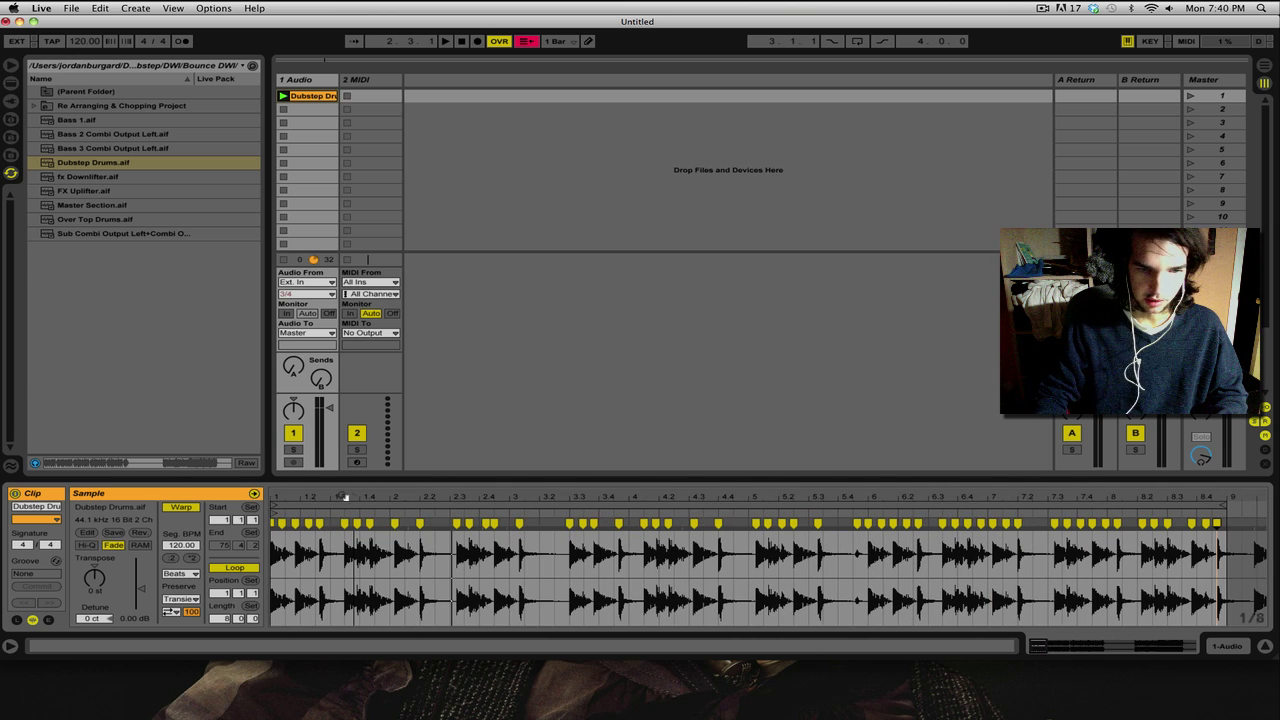
pyautogui.rightClick(275, 521)
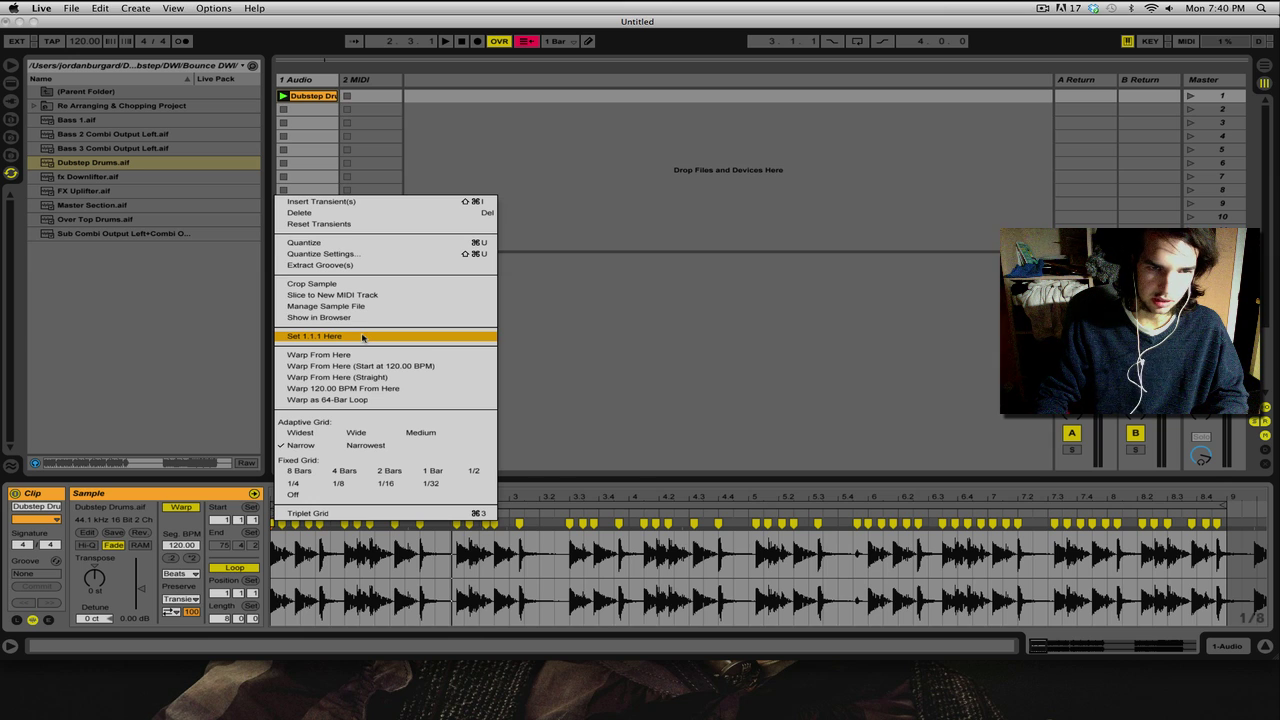
pyautogui.click(355, 296)
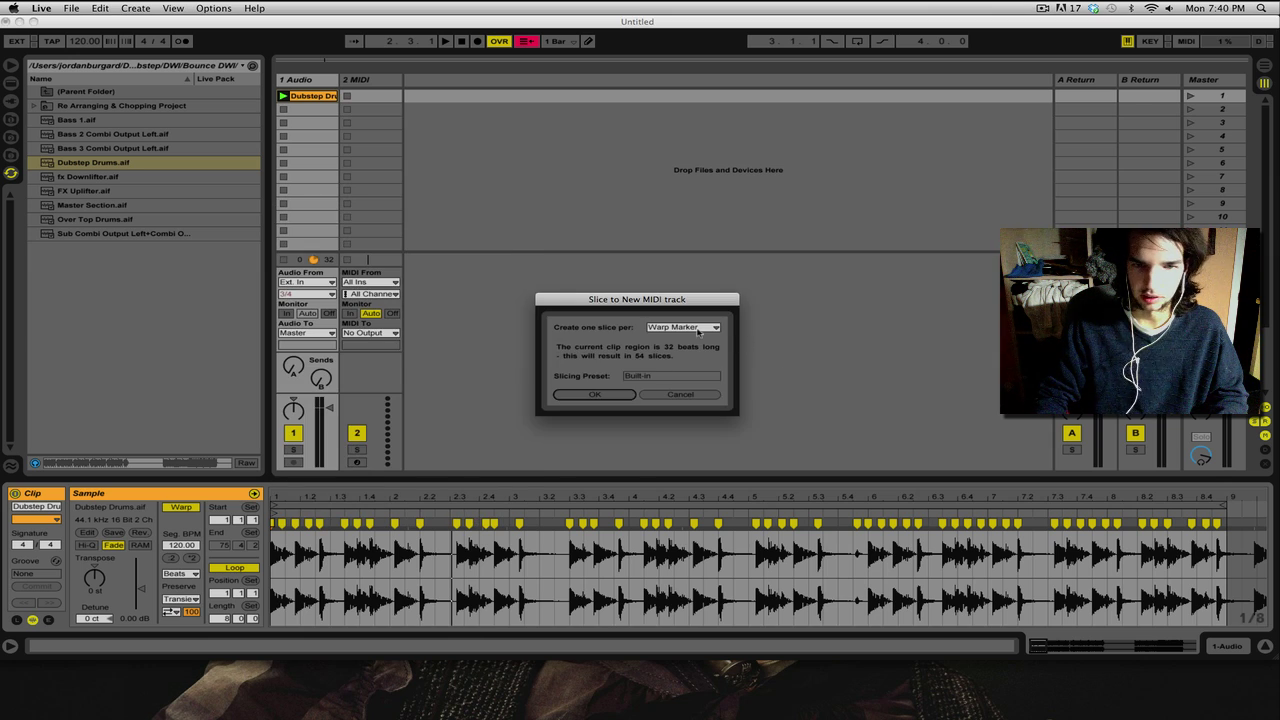
pyautogui.click(611, 395)
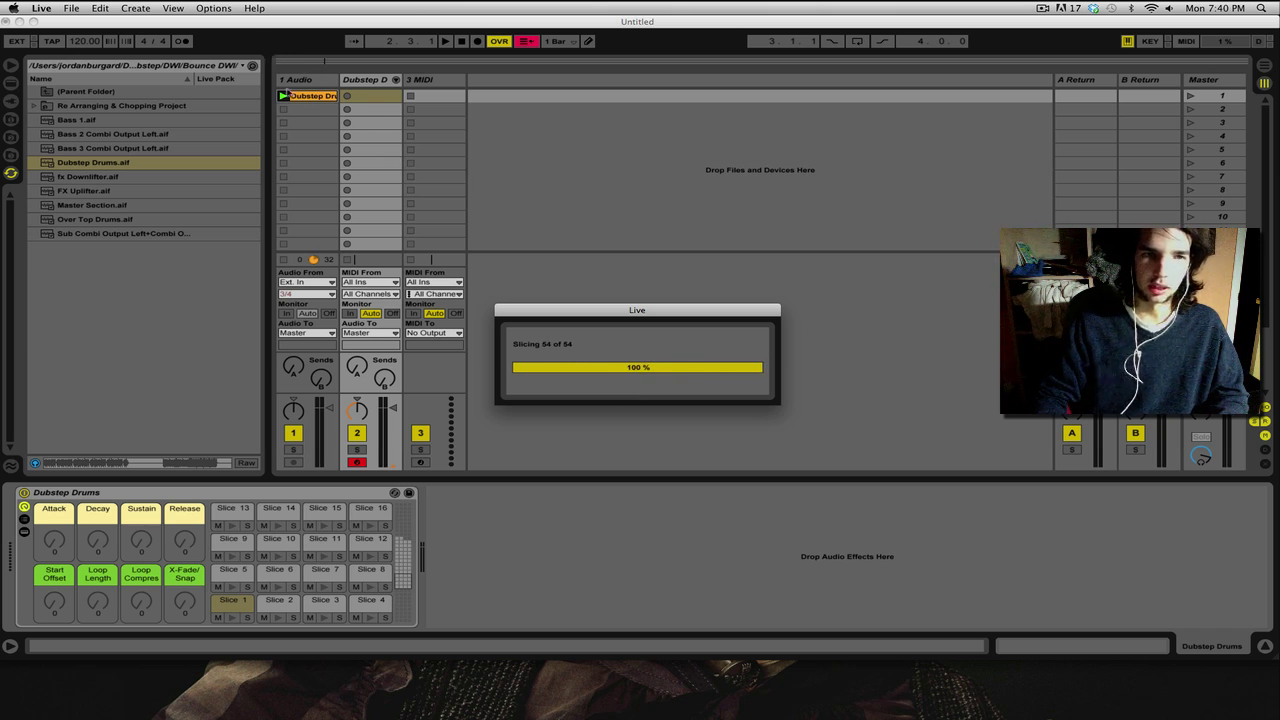
# Step: Delete the original audio track and replace the generated slice clip with an empty MIDI clip
pyautogui.click(292, 86)
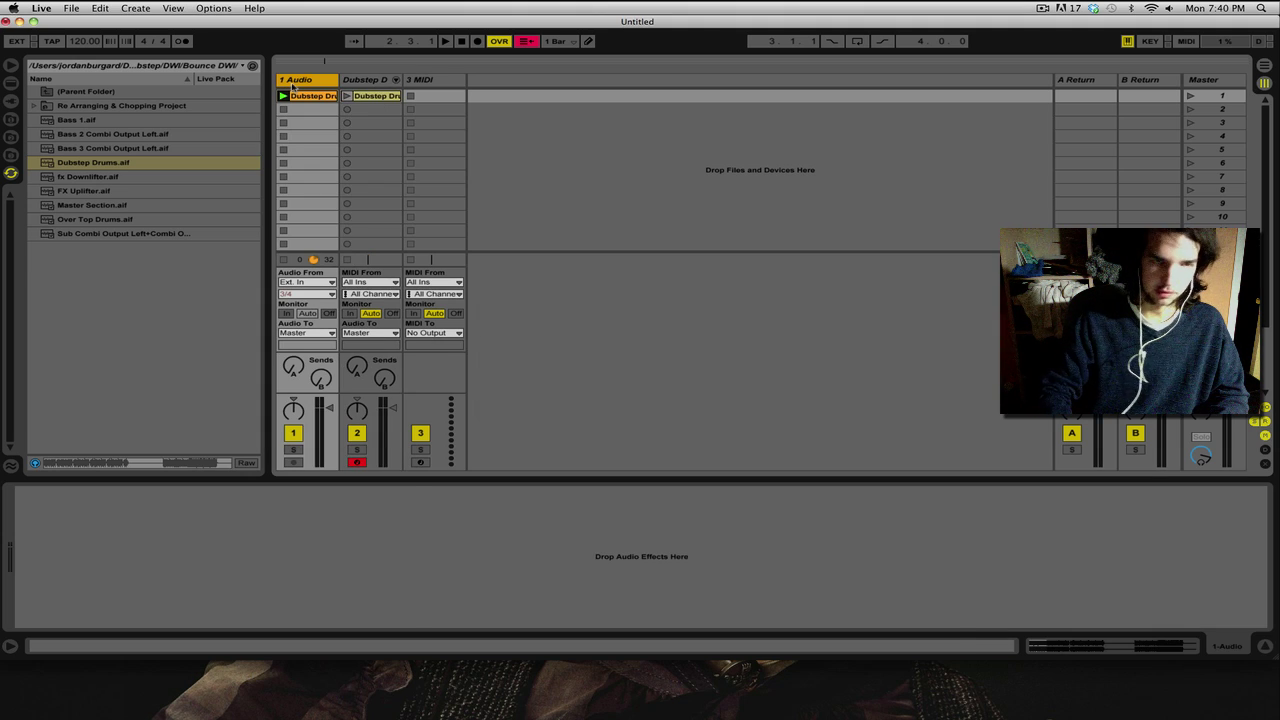
pyautogui.press('Delete')
pyautogui.click(294, 95)
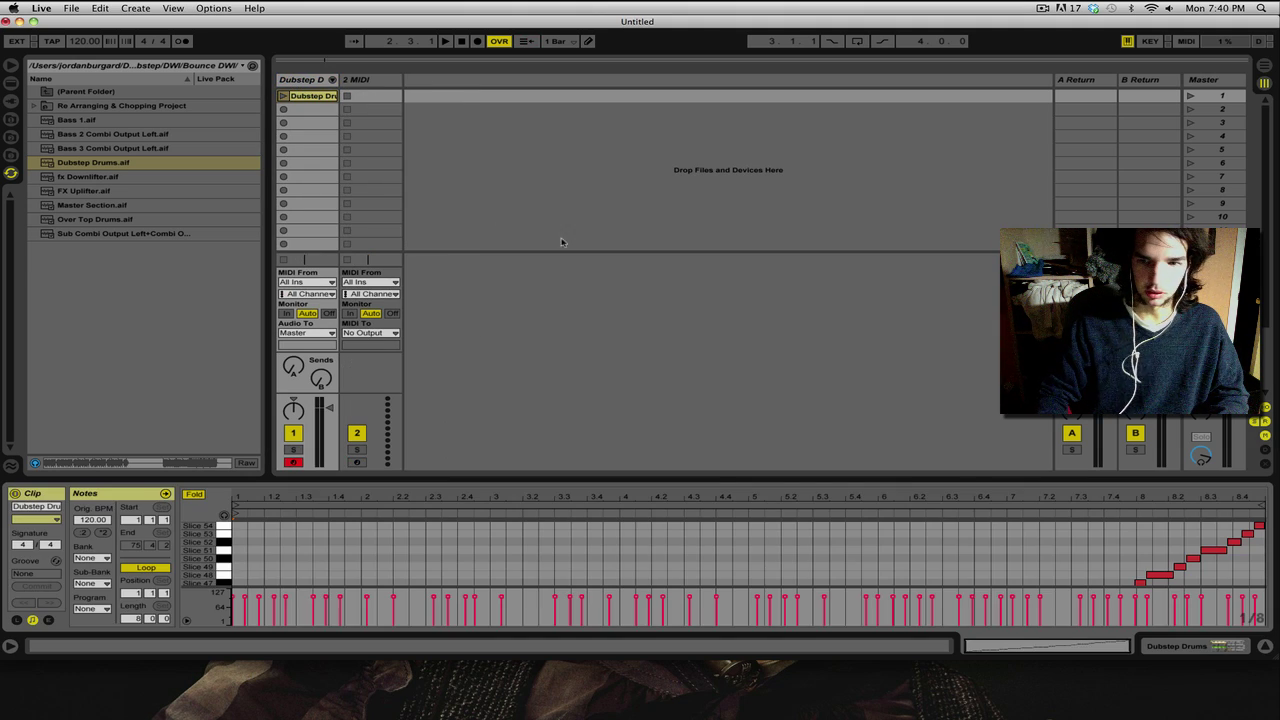
pyautogui.press('Delete')
pyautogui.doubleClick(315, 96)
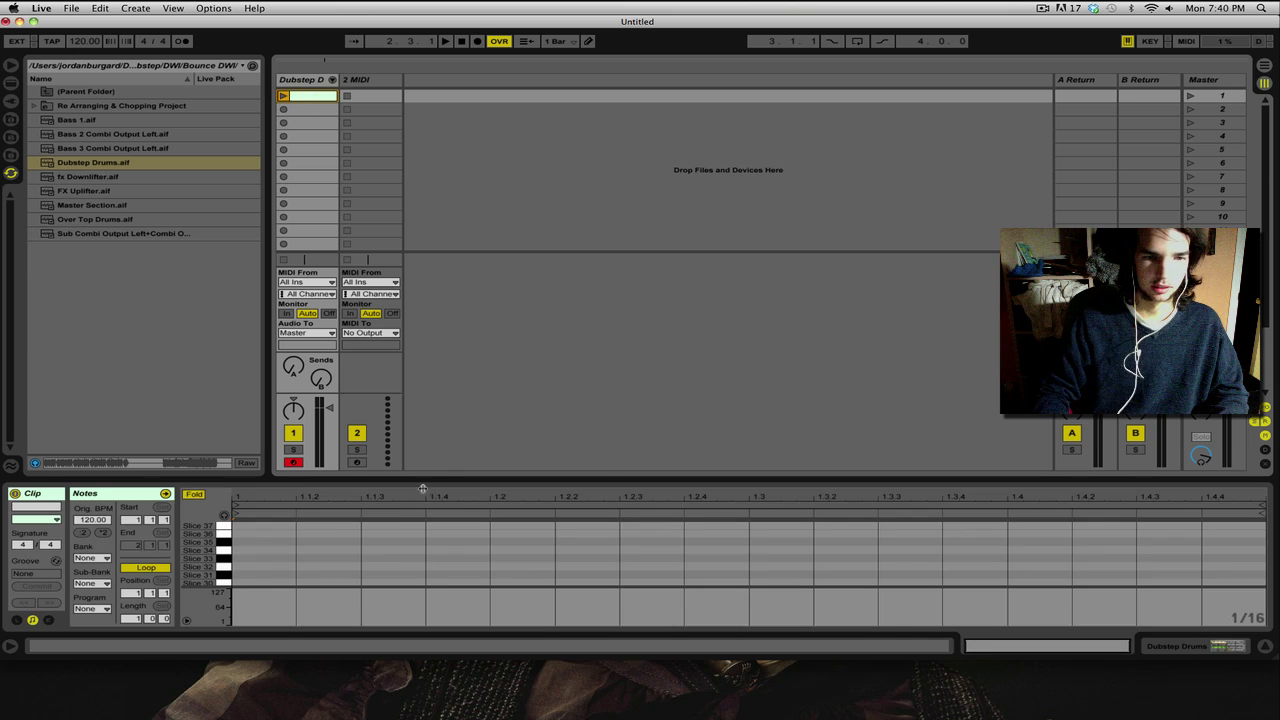
# Step: Enlarge the note editor down to Slice 1 and turn on note preview and Draw Mode
pyautogui.moveTo(425, 481); pyautogui.dragTo(483, 307)
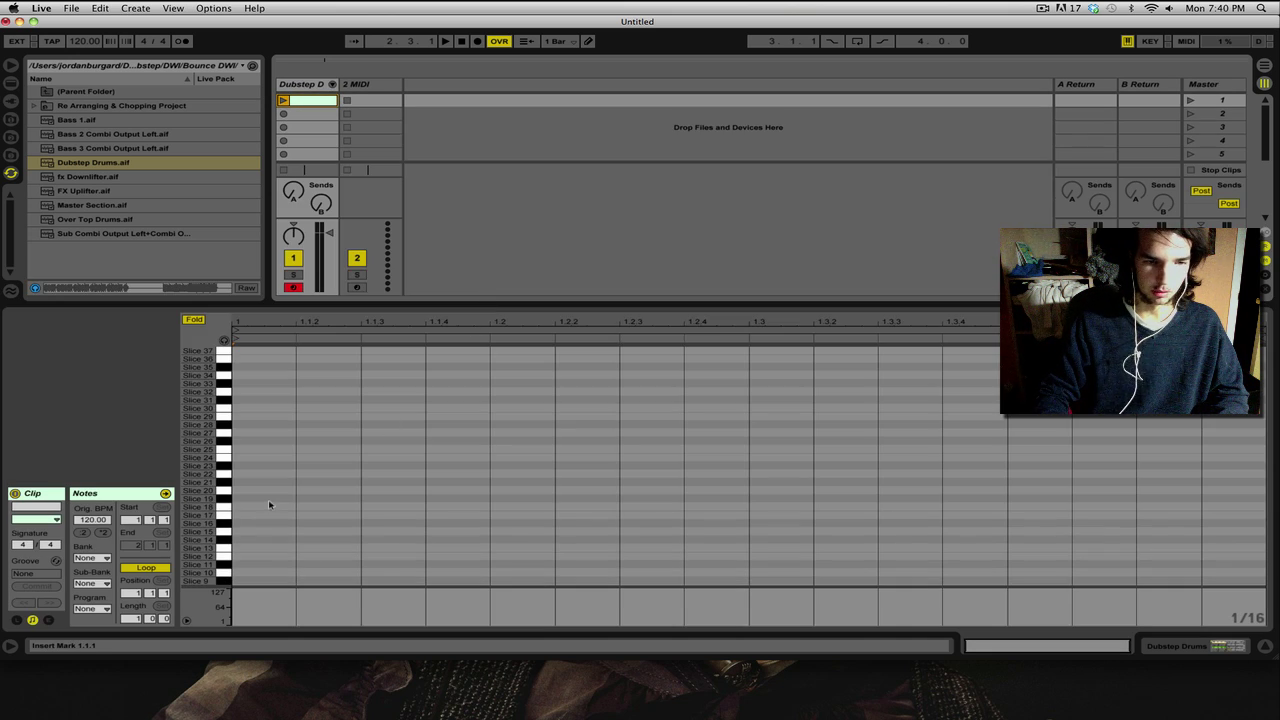
pyautogui.scroll(-3, 268, 498)
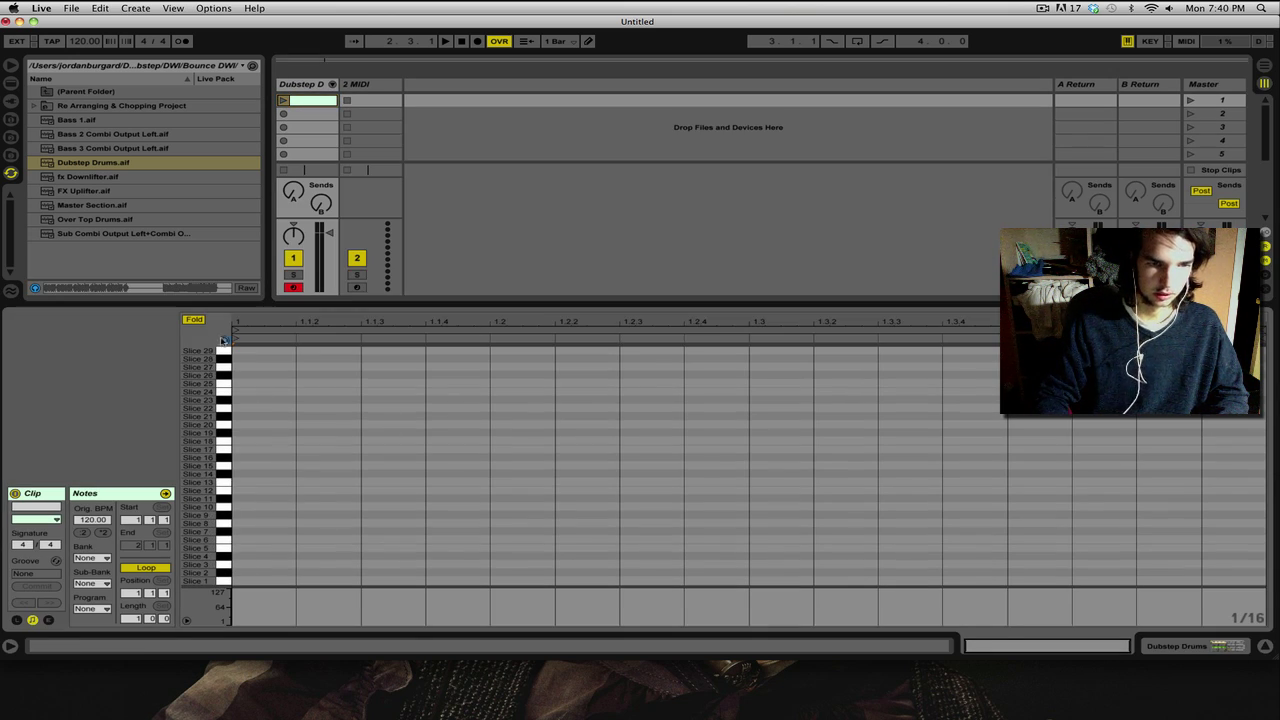
pyautogui.click(251, 563)
pyautogui.press('super+b')
# Step: Set the note grid of the empty clip to 1/4
pyautogui.rightClick(376, 594)
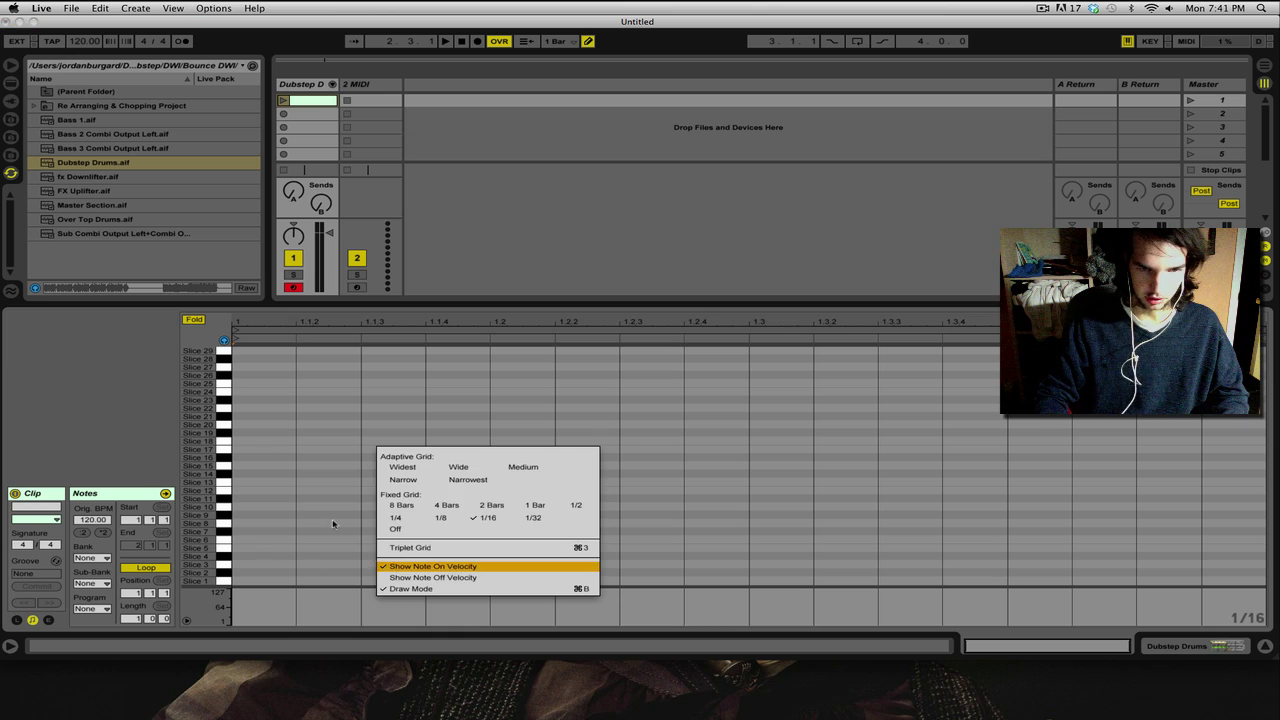
pyautogui.rightClick(331, 520)
pyautogui.click(398, 453)
pyautogui.press('super+2')
pyautogui.press('super+2')
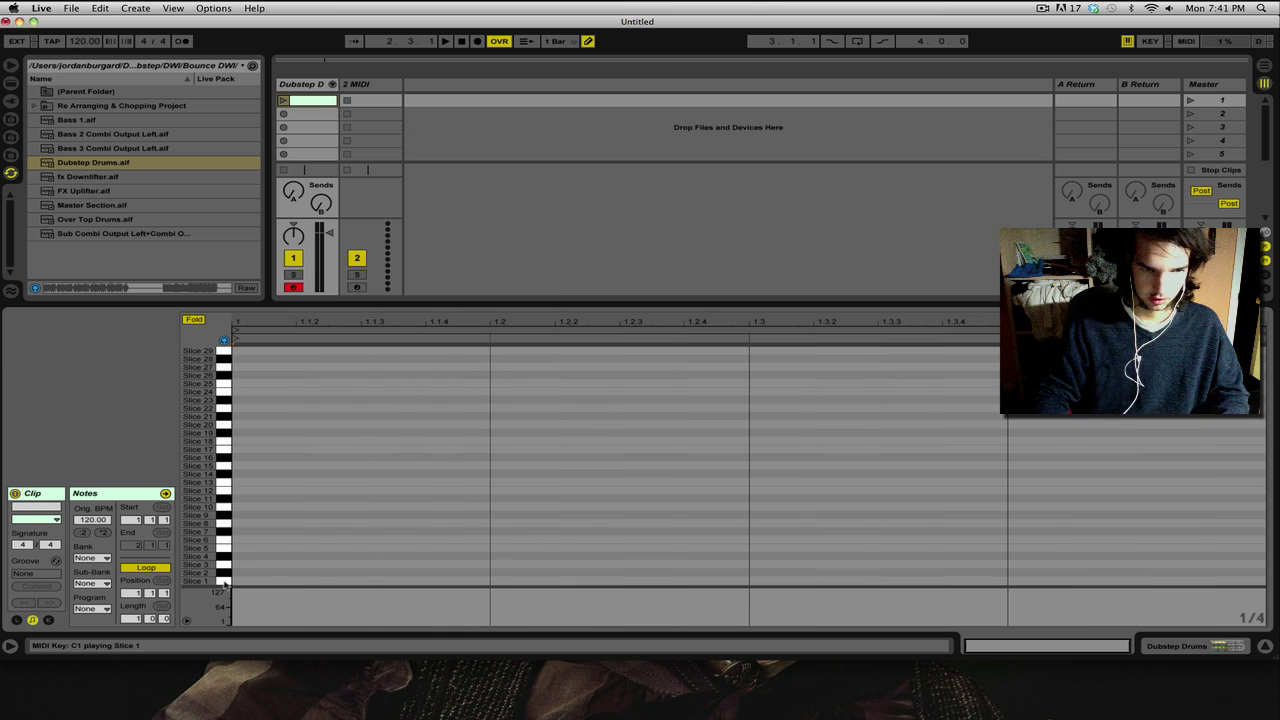
# Step: Audition Slices 1 through 5 on the piano roll keys
pyautogui.click(224, 582)
pyautogui.click(224, 573)
pyautogui.click(224, 565)
pyautogui.click(225, 556)
pyautogui.click(225, 548)
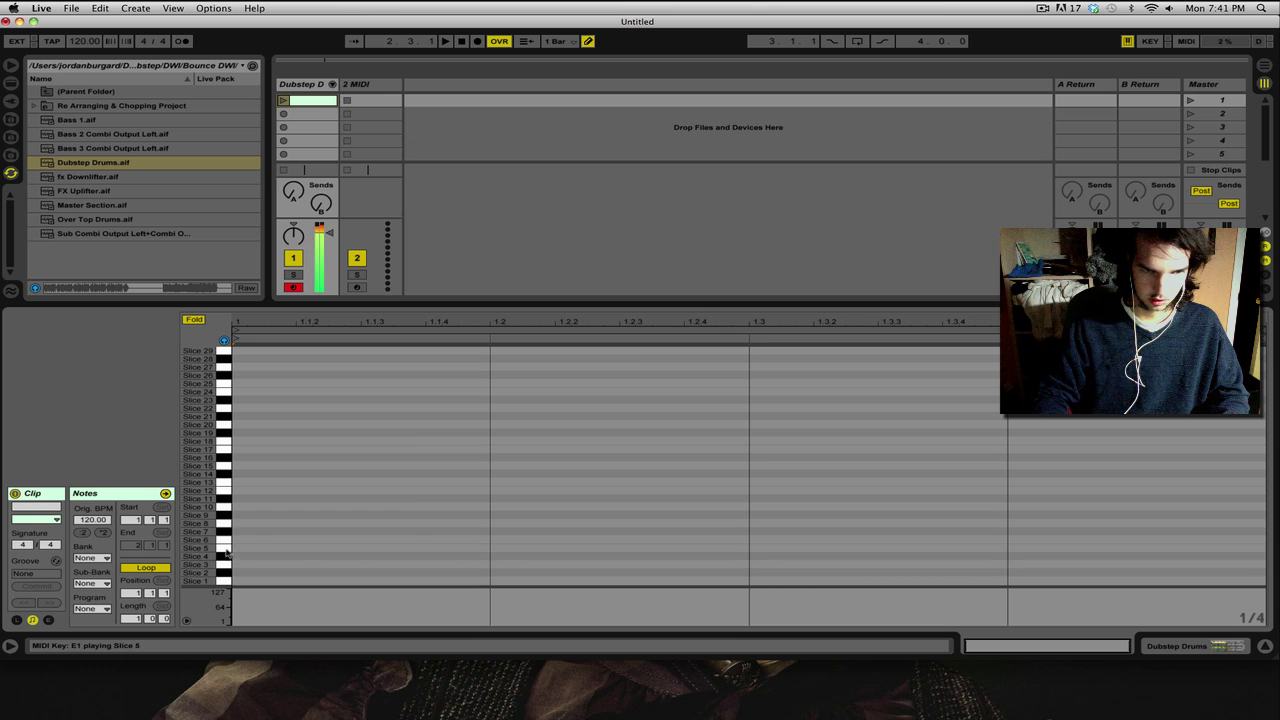
# Step: Draw quarter notes for Slice 1 on beats 1, 2 and 4 and Slice 5 on beat 3, and play the clip
pyautogui.click(328, 579)
pyautogui.click(516, 579)
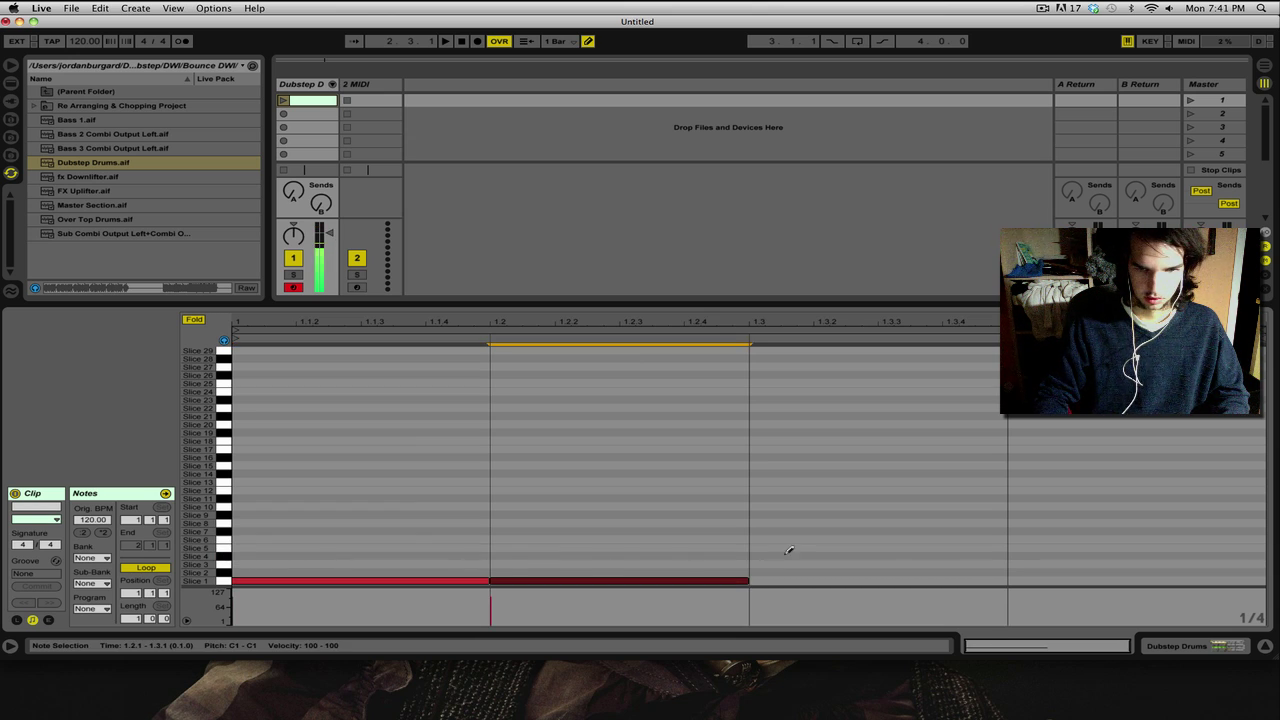
pyautogui.click(789, 548)
pyautogui.click(1040, 578)
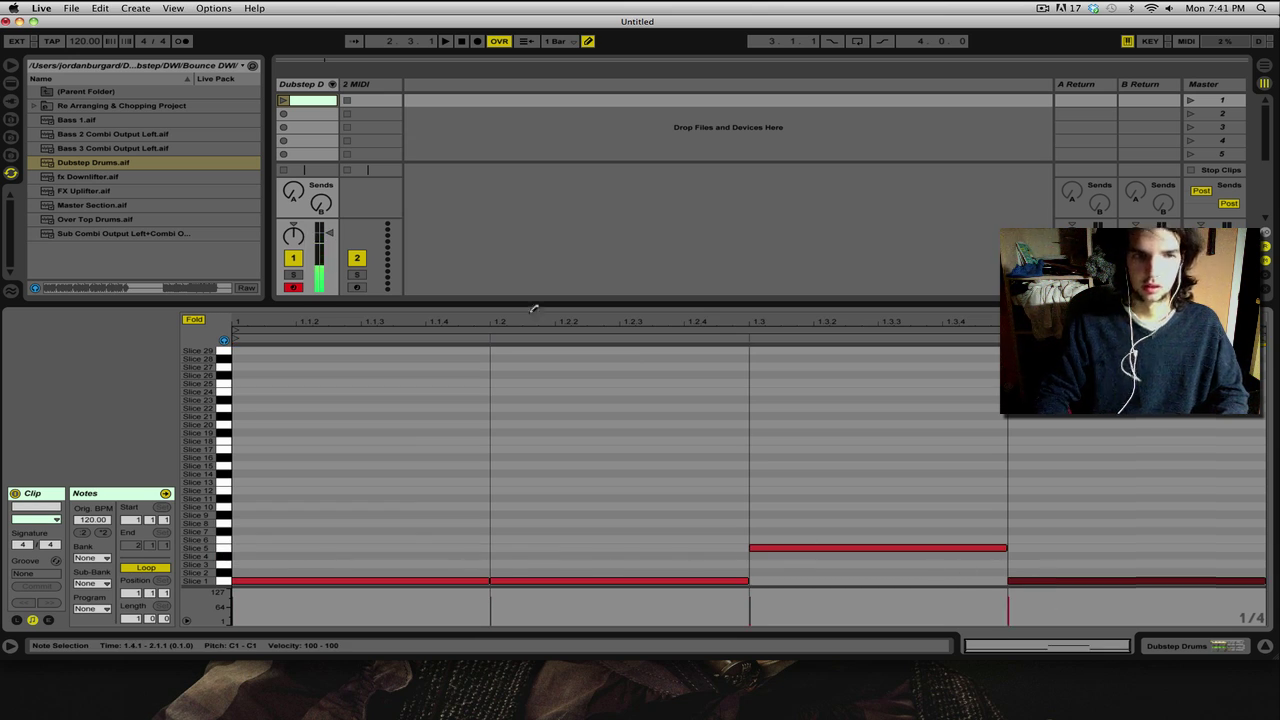
pyautogui.click(284, 101)
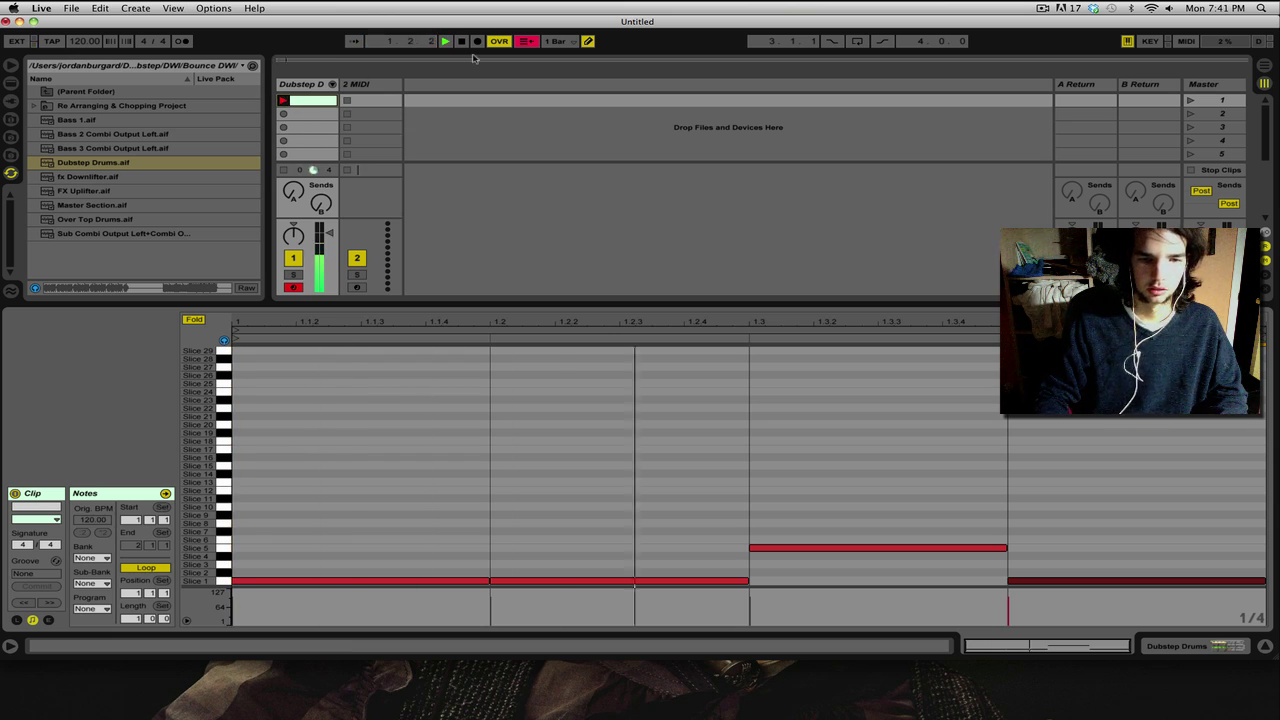
# Step: Raise the Release time of the sliced Dubstep Drums rack and stop playback
pyautogui.click(298, 87)
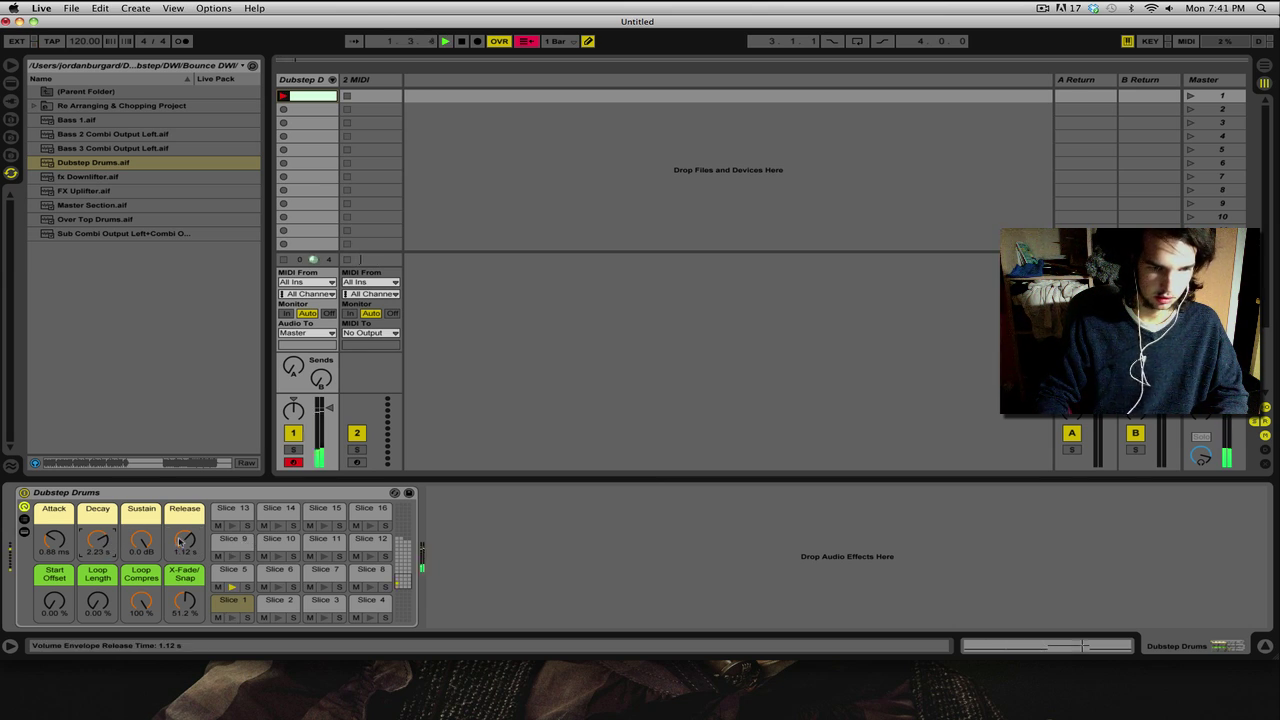
pyautogui.moveTo(185, 541); pyautogui.dragTo(185, 532)
pyautogui.press('space')
# Step: Replace the notes with Slice 6 quarter notes on beats 1, 2 and 4 and Slice 10 on beat 3, and play the clip
pyautogui.doubleClick(298, 96)
pyautogui.click(809, 549)
pyautogui.click(220, 541)
pyautogui.moveTo(343, 540); pyautogui.dragTo(507, 539)
pyautogui.click(520, 580)
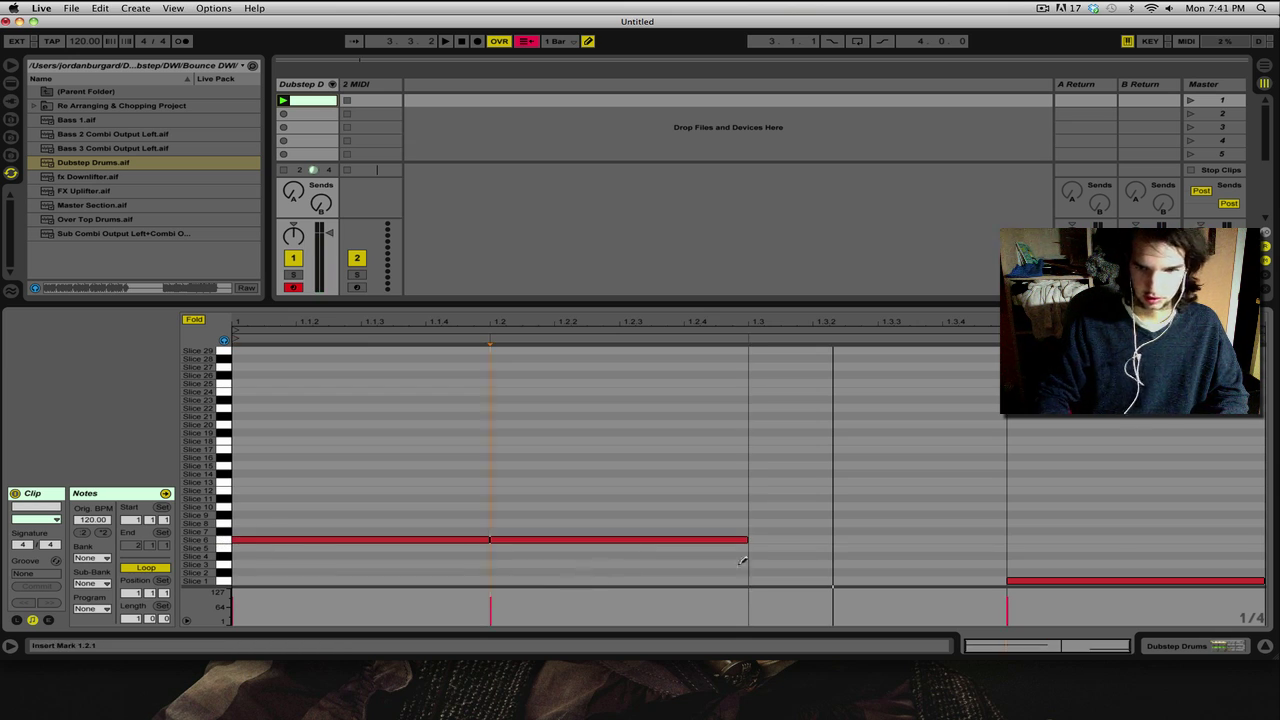
pyautogui.click(1069, 577)
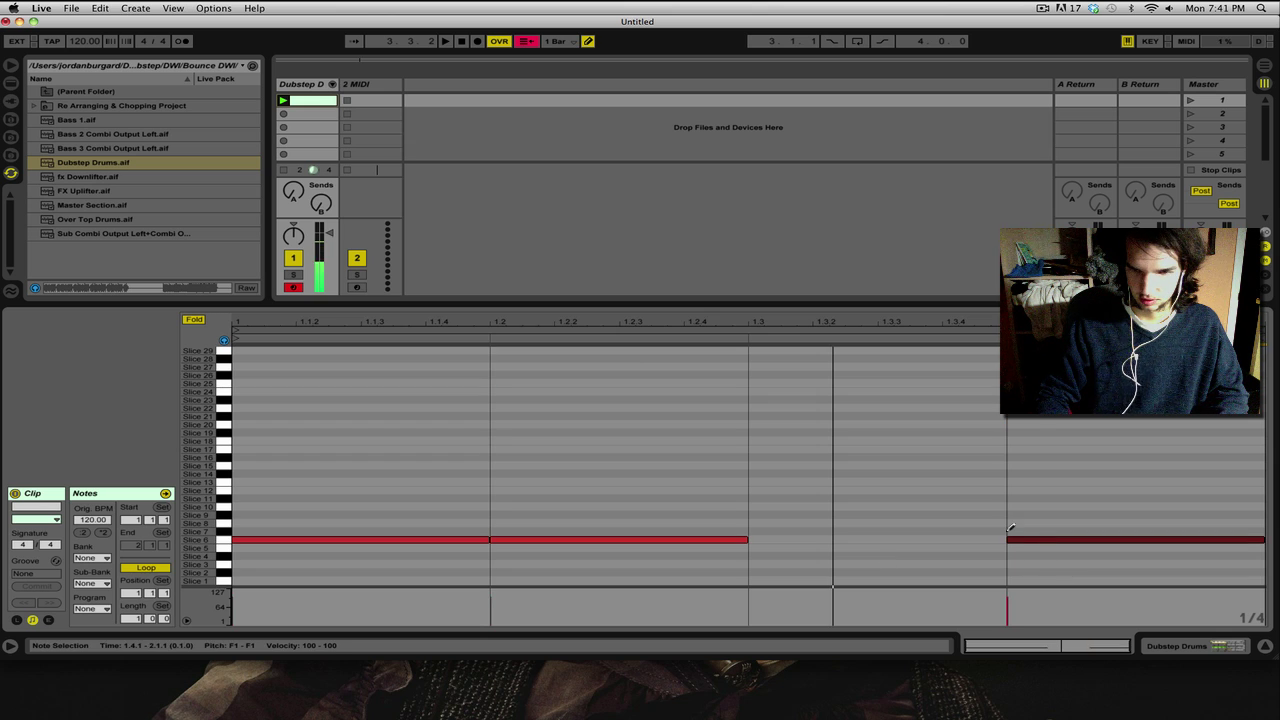
pyautogui.click(791, 505)
pyautogui.press('space')
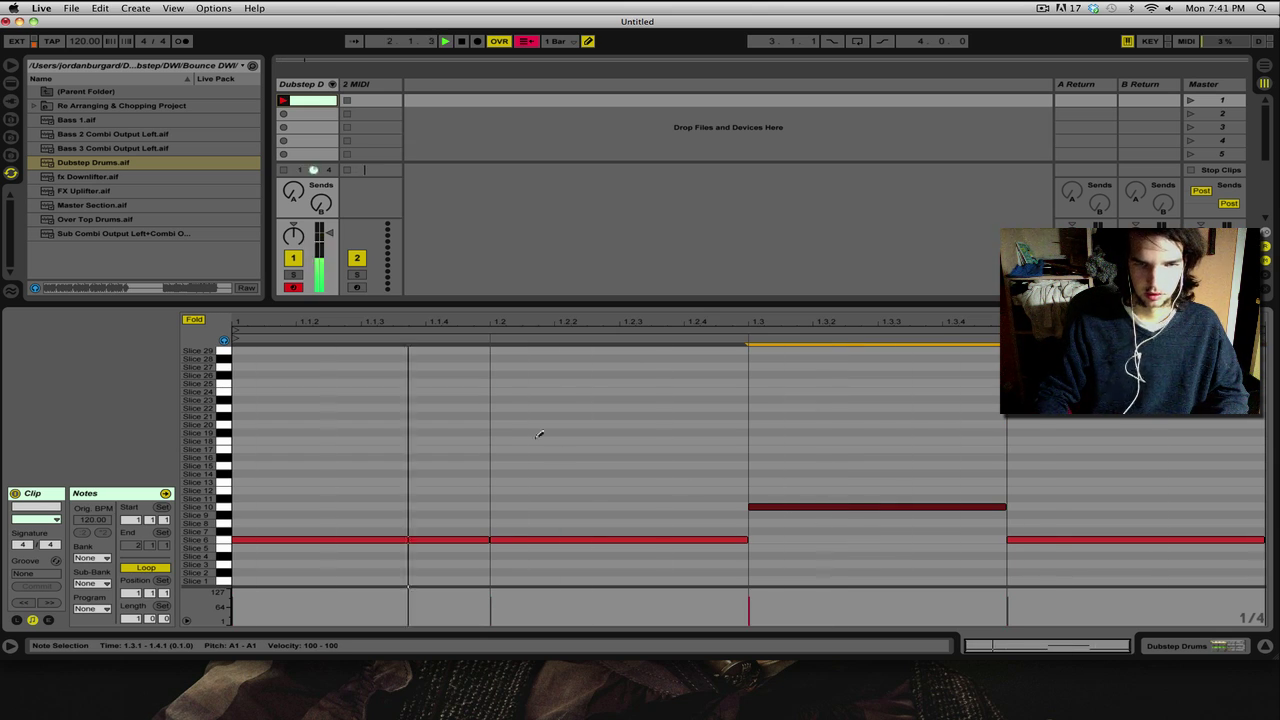
# Step: Set the note grid to 1/8 and turn the Slice 6 notes on beats 2 and 4 into pairs of eighth notes
pyautogui.rightClick(697, 436)
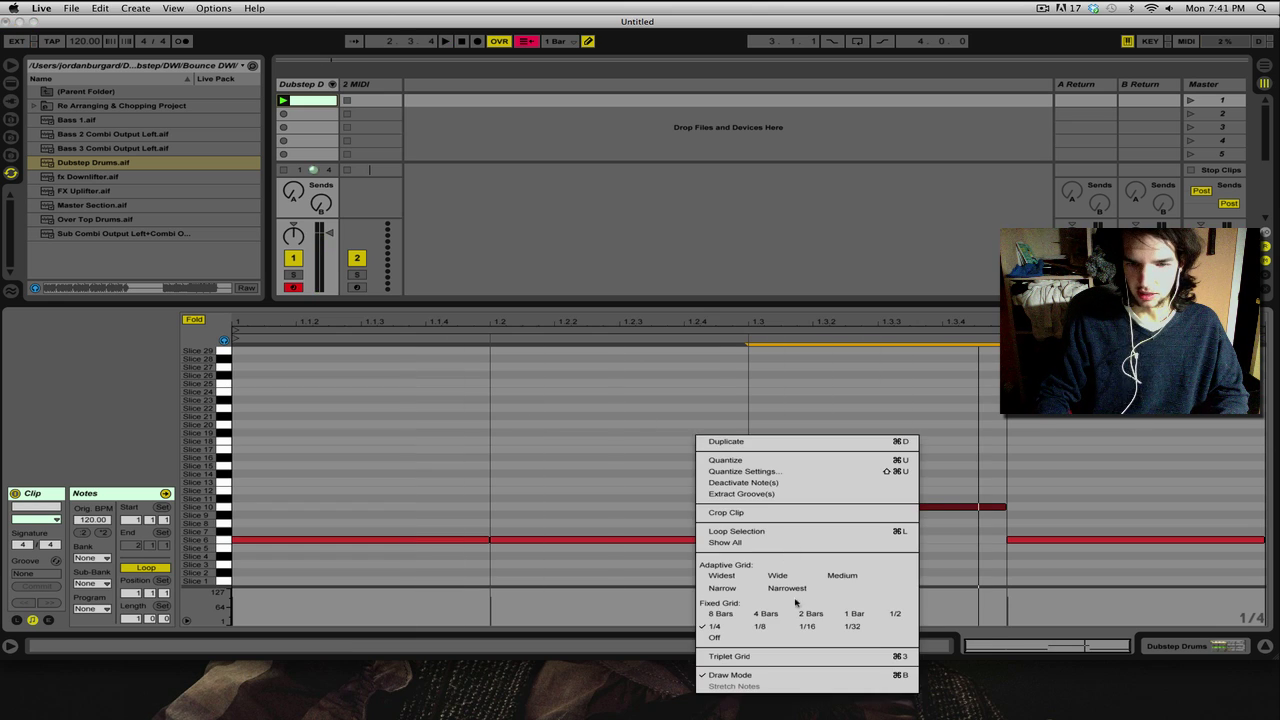
pyautogui.click(760, 626)
pyautogui.click(1248, 539)
pyautogui.doubleClick(1203, 538)
pyautogui.click(648, 539)
pyautogui.click(649, 539)
# Step: Set the note grid to 1/16
pyautogui.rightClick(664, 470)
pyautogui.click(676, 437)
pyautogui.rightClick(675, 436)
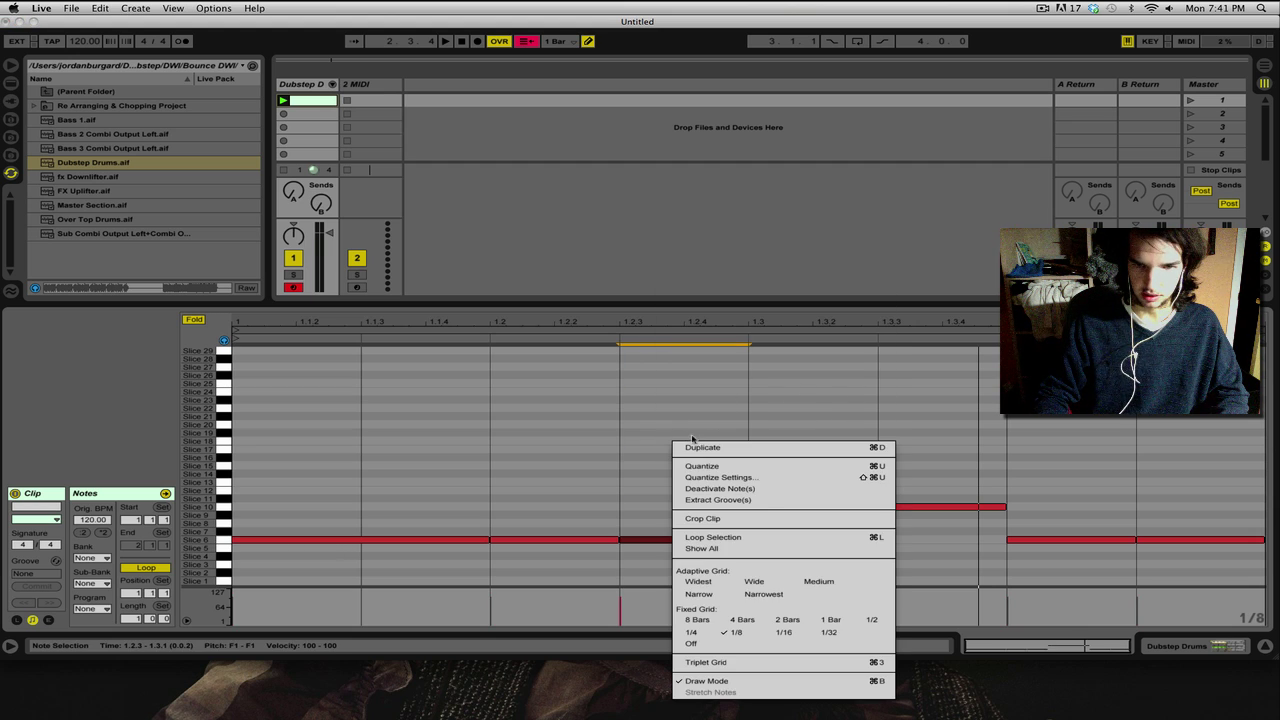
pyautogui.click(739, 624)
# Step: Audition the slices from Slice 23 up to Slice 28 for a further drum sound
pyautogui.click(224, 400)
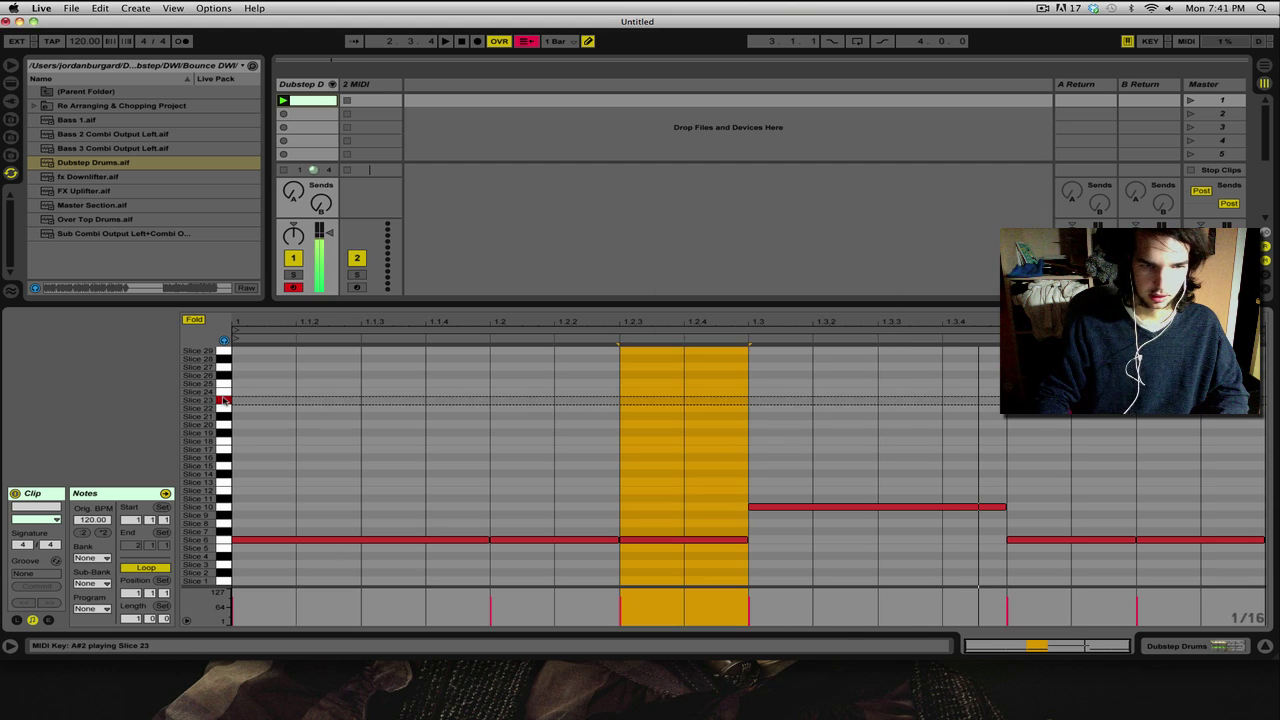
pyautogui.click(224, 391)
pyautogui.click(223, 379)
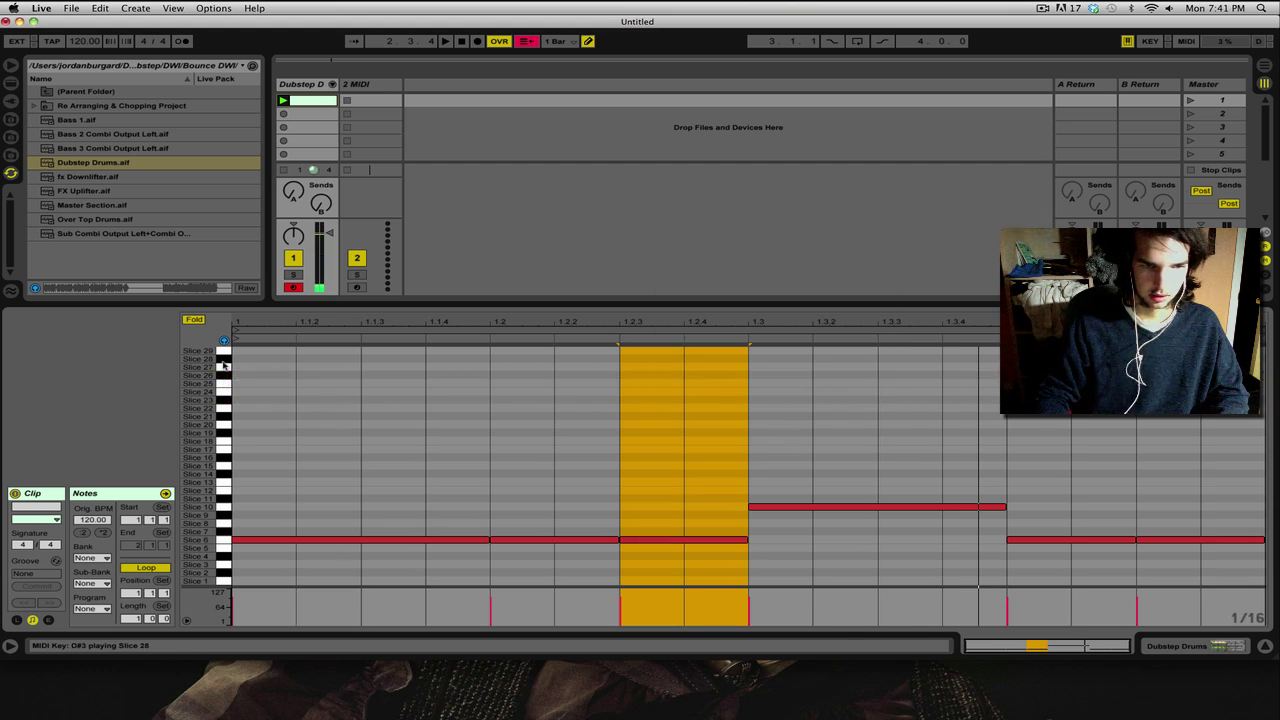
pyautogui.click(224, 370)
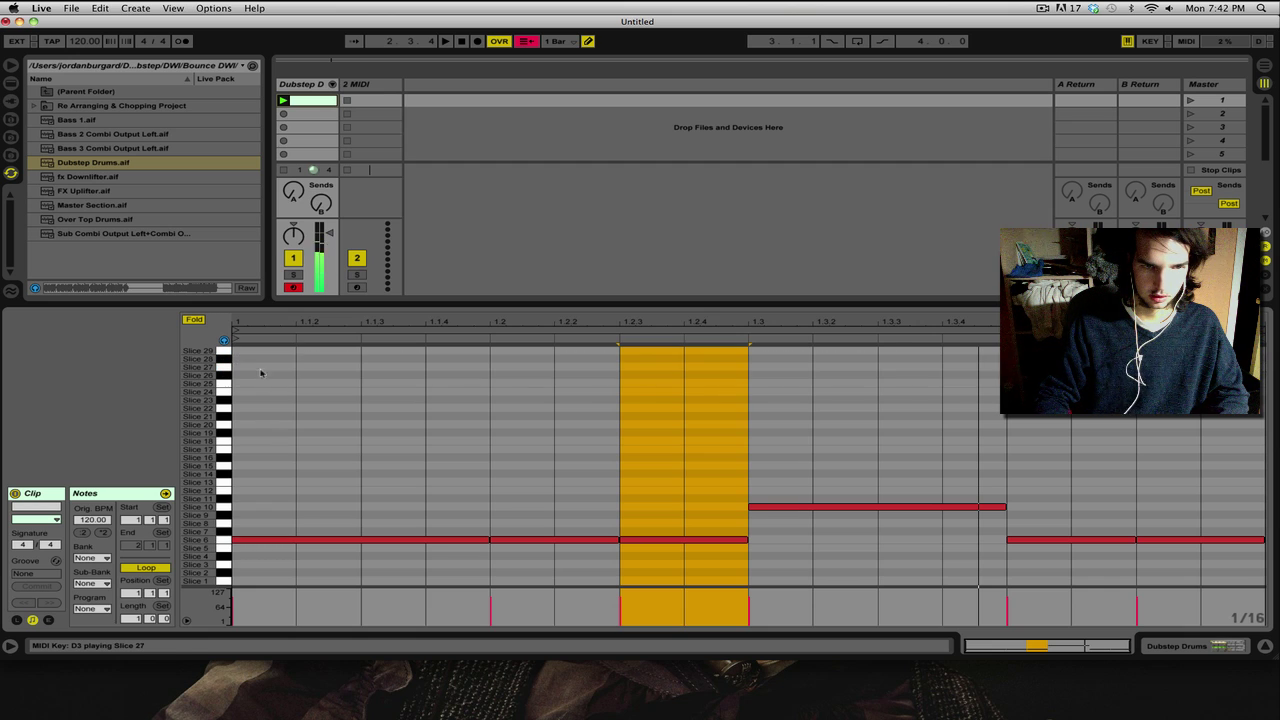
# Step: Draw three sixteenth notes on Slice 27 from 1.1.1 and three on Slice 25 from 1.3.1, playing the clip in between
pyautogui.moveTo(280, 366); pyautogui.dragTo(426, 366)
pyautogui.press('space')
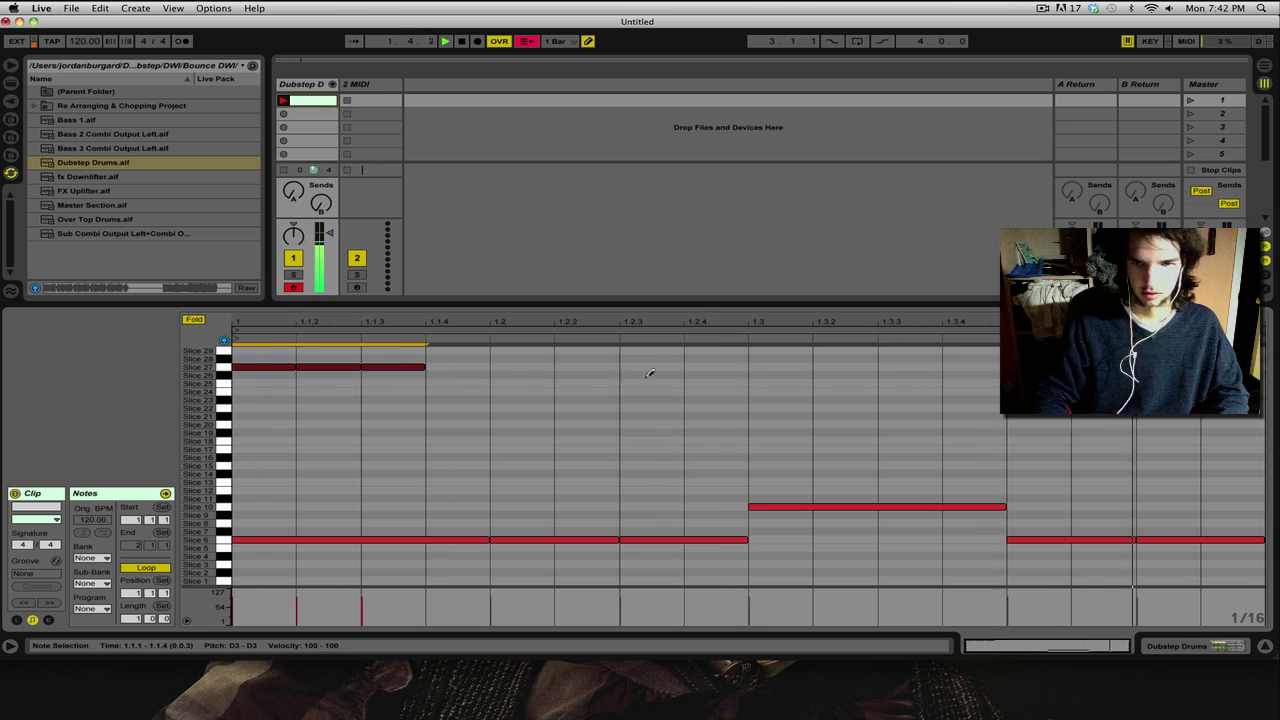
pyautogui.moveTo(789, 382); pyautogui.dragTo(943, 381)
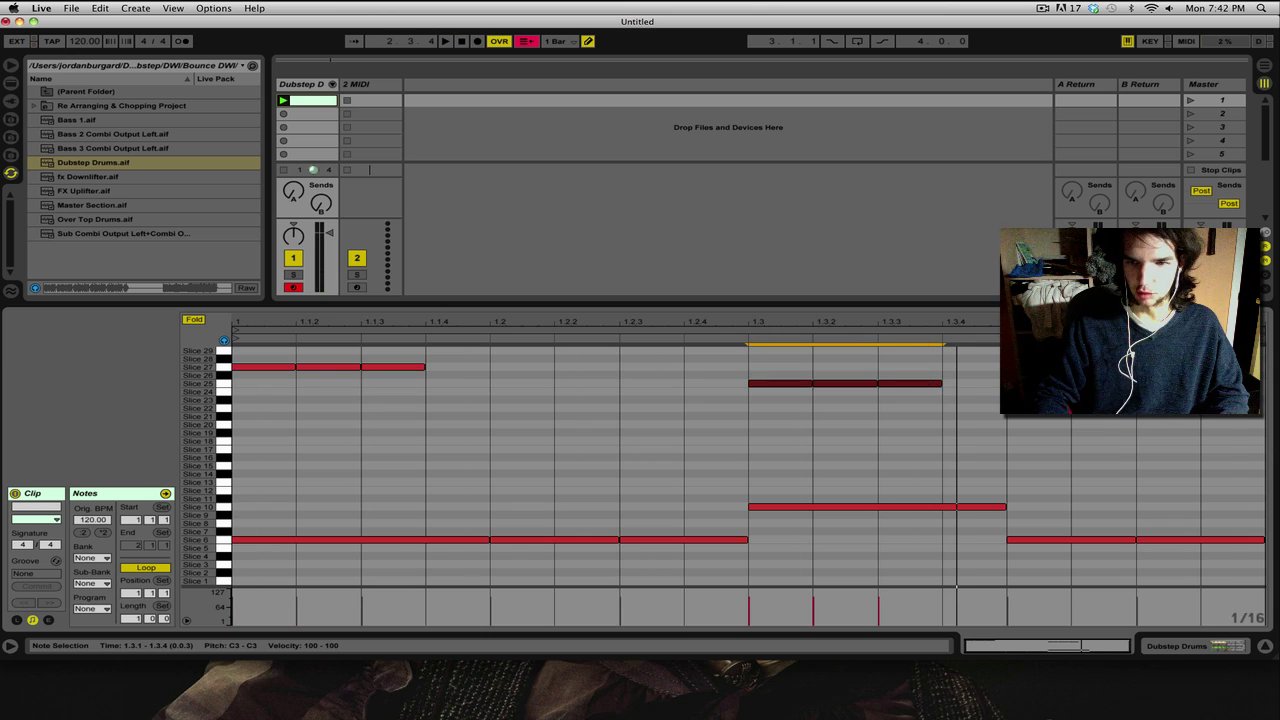
# Step: Draw three sixteenth notes on Slice 25 from 1.4.2, play the clip, and remove the Slice 25 notes at 1.3.1 and 1.4.3
pyautogui.moveTo(1090, 383); pyautogui.dragTo(1240, 383)
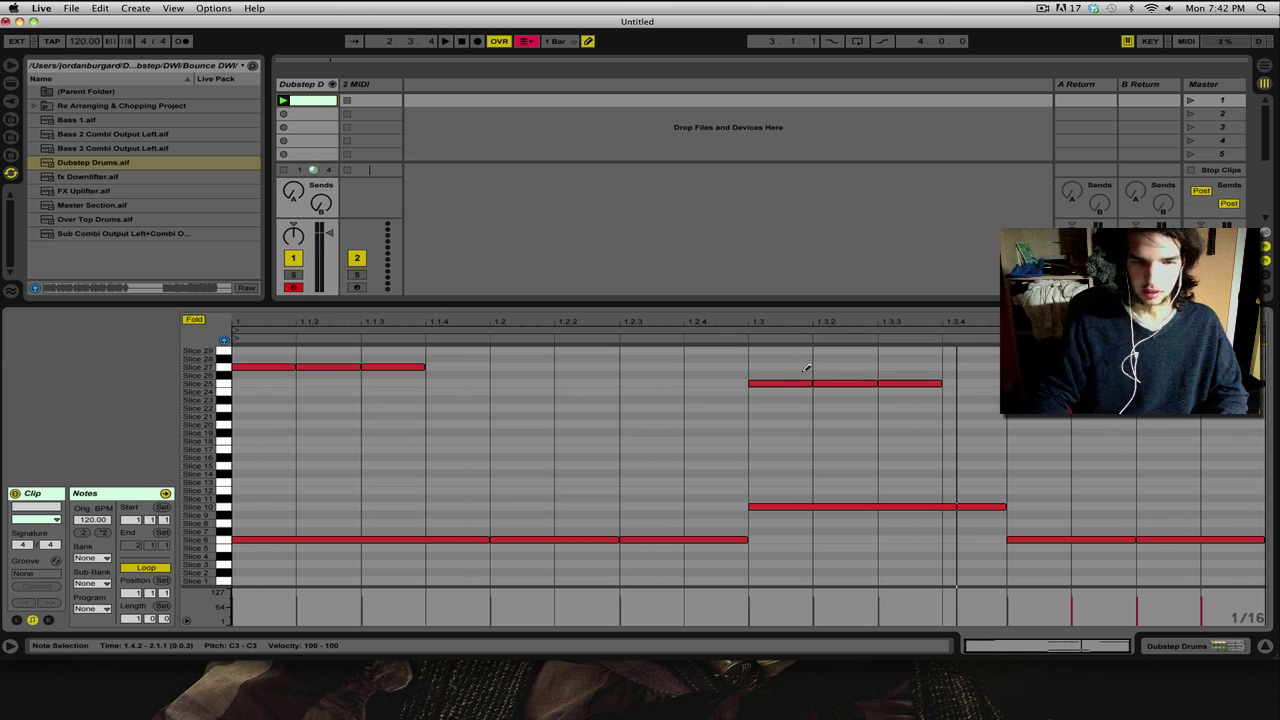
pyautogui.press('space')
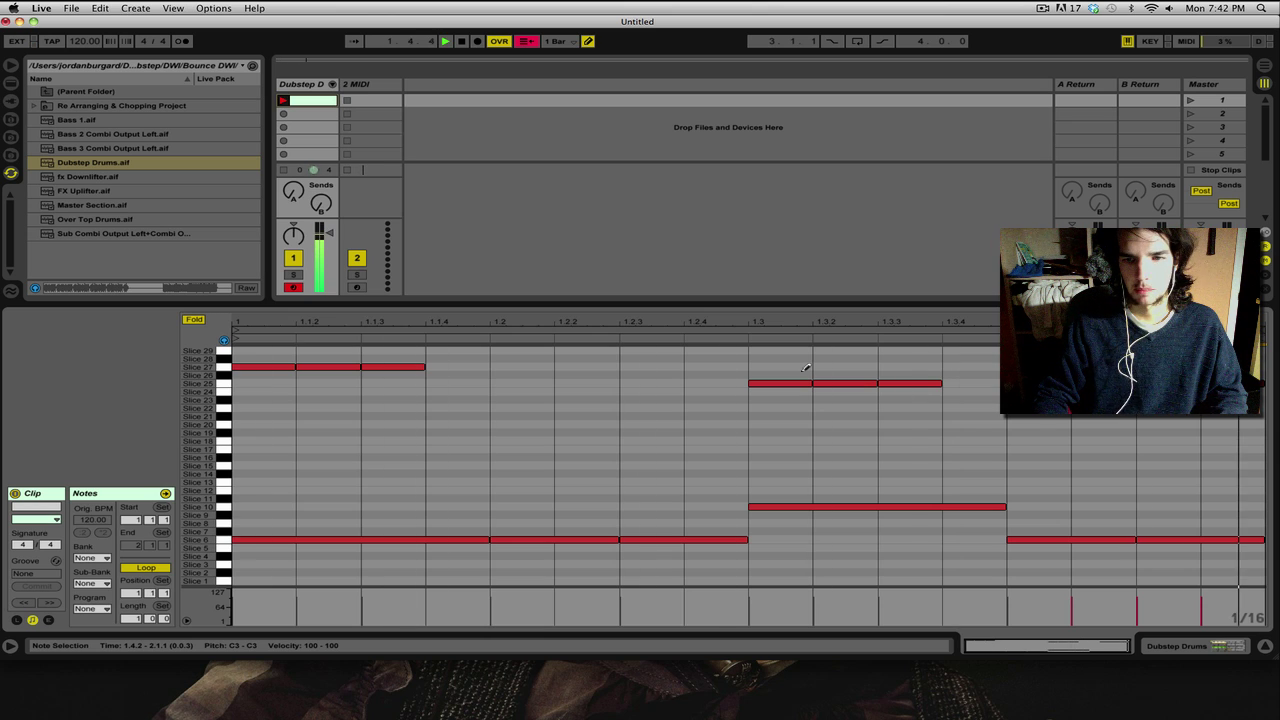
pyautogui.click(796, 380)
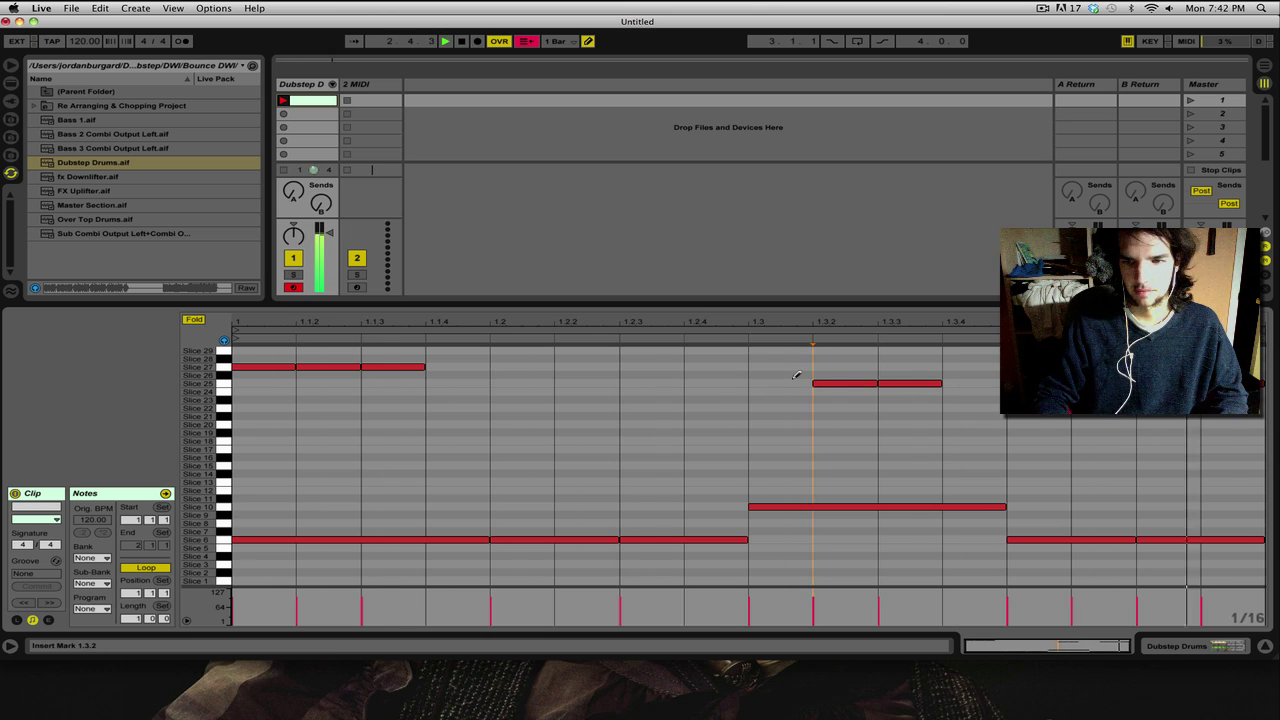
pyautogui.click(1100, 383)
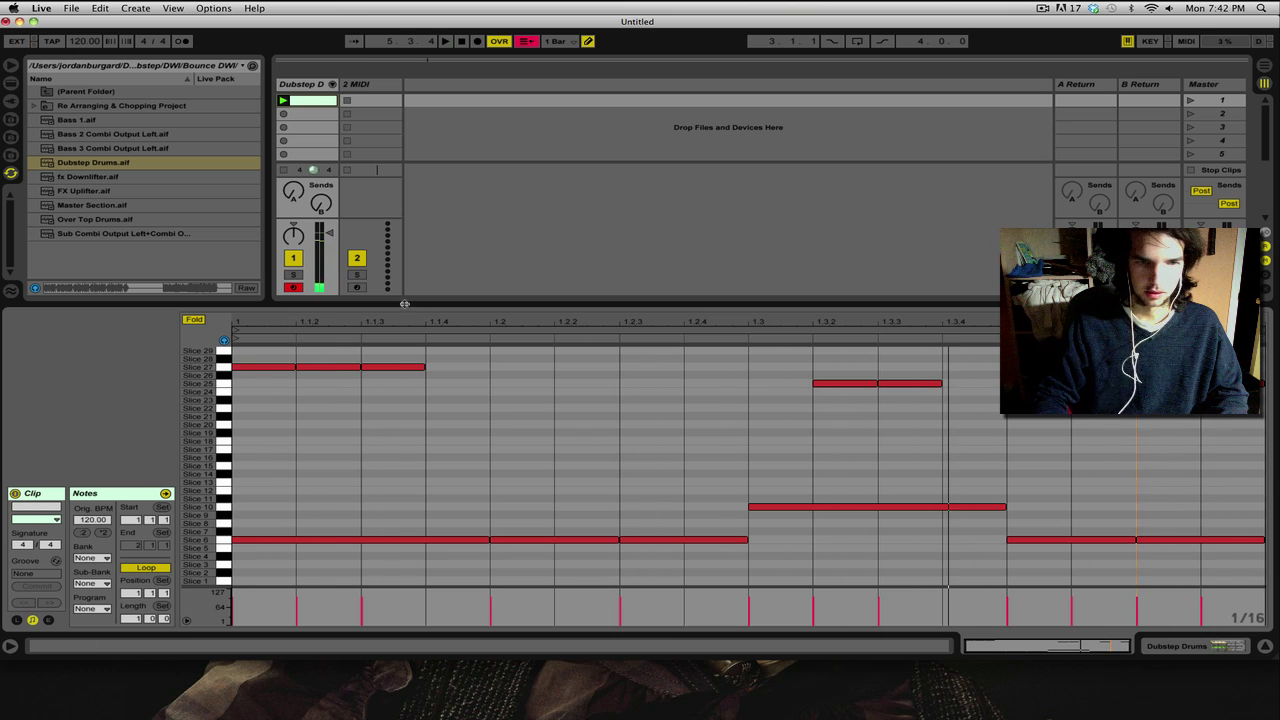
# Step: Shrink the note editor and load a Simpler instrument onto MIDI track 2
pyautogui.moveTo(405, 303); pyautogui.dragTo(395, 493)
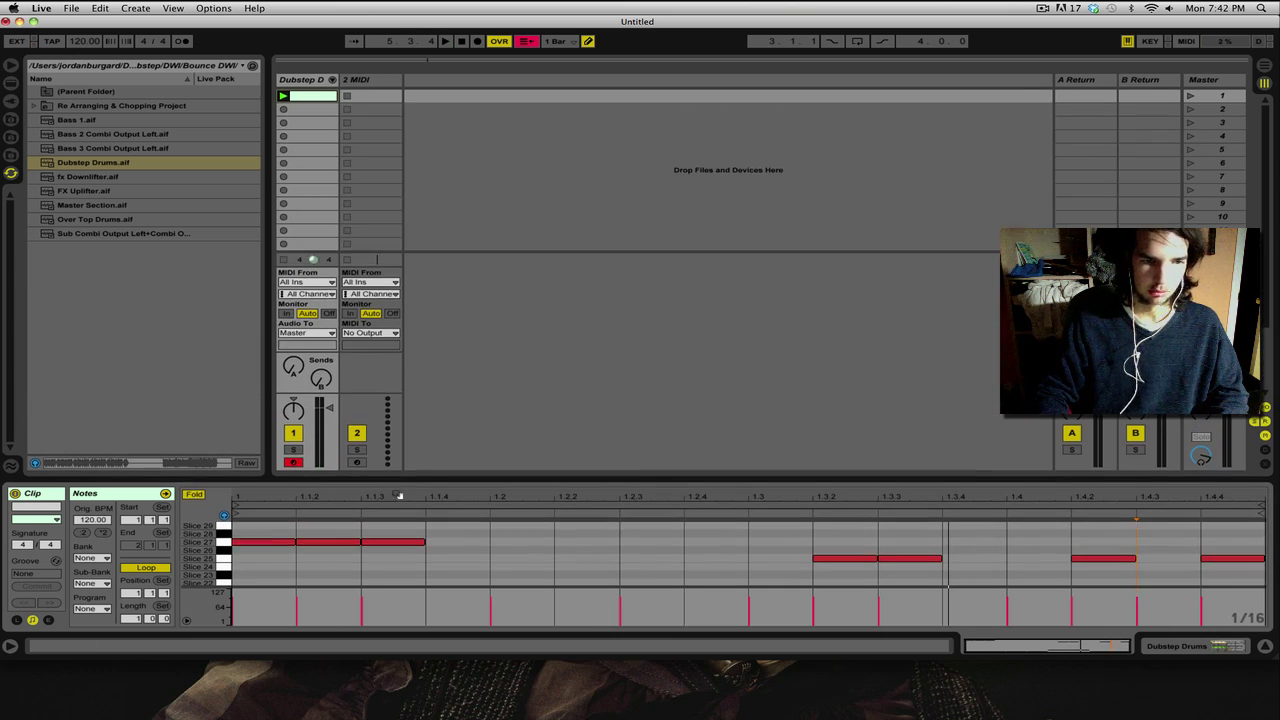
pyautogui.click(11, 84)
pyautogui.scroll(1, 118, 155)
pyautogui.scroll(10, 118, 155)
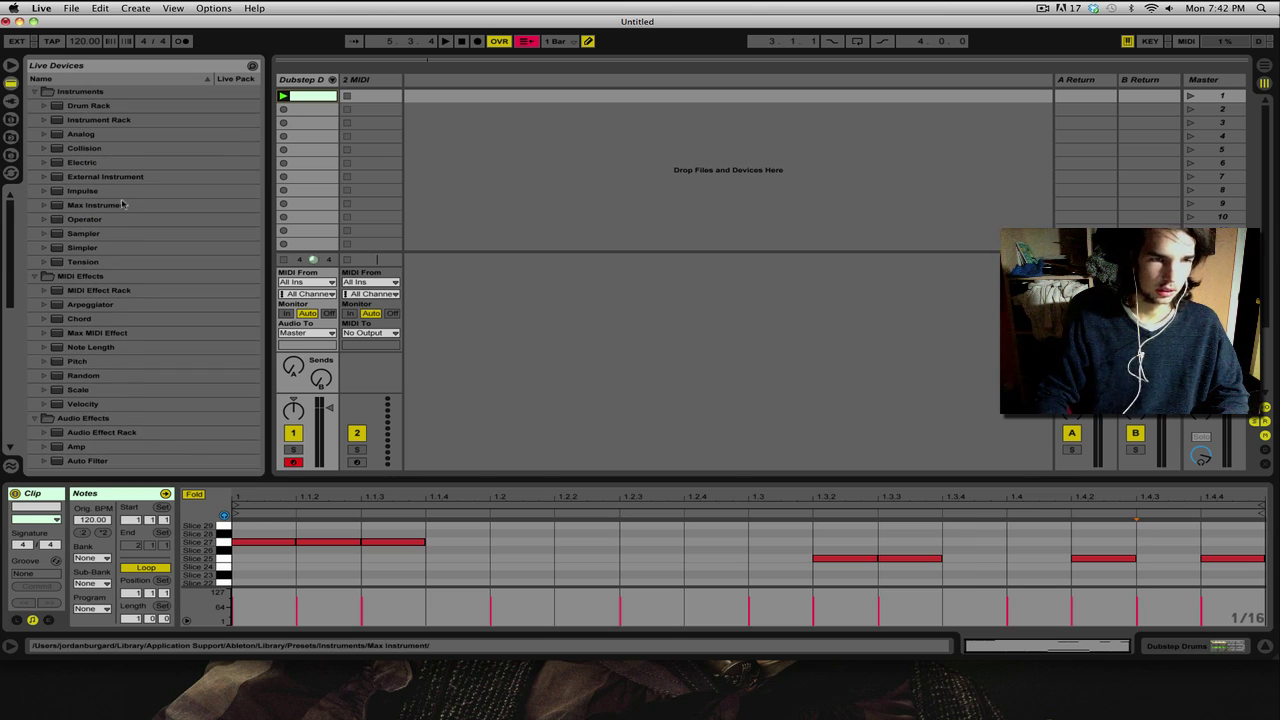
pyautogui.click(85, 234)
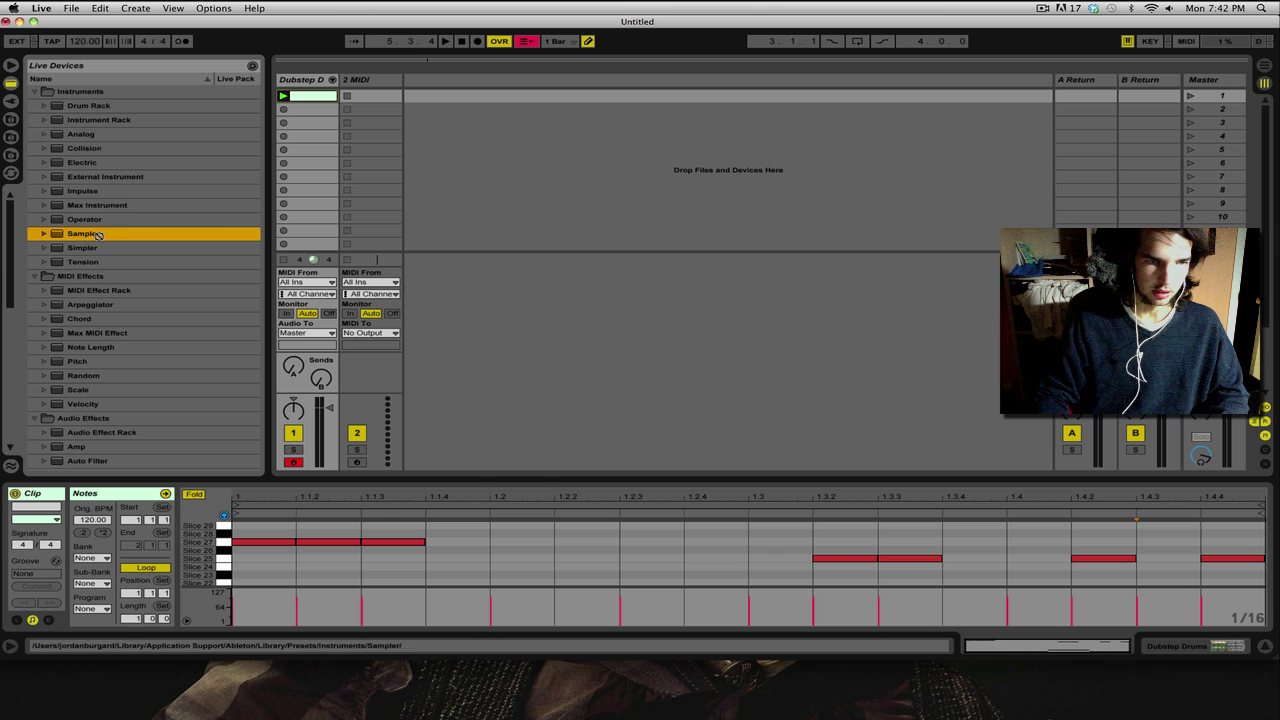
pyautogui.press('Down')
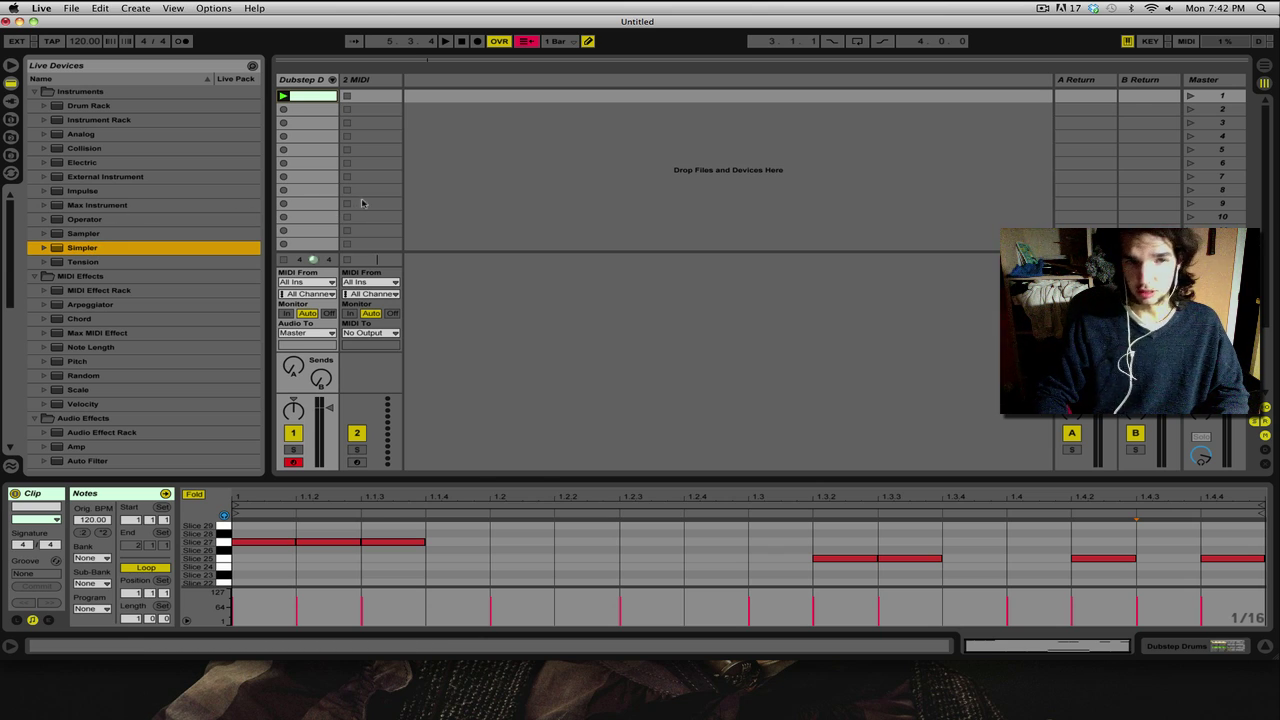
pyautogui.press('Return')
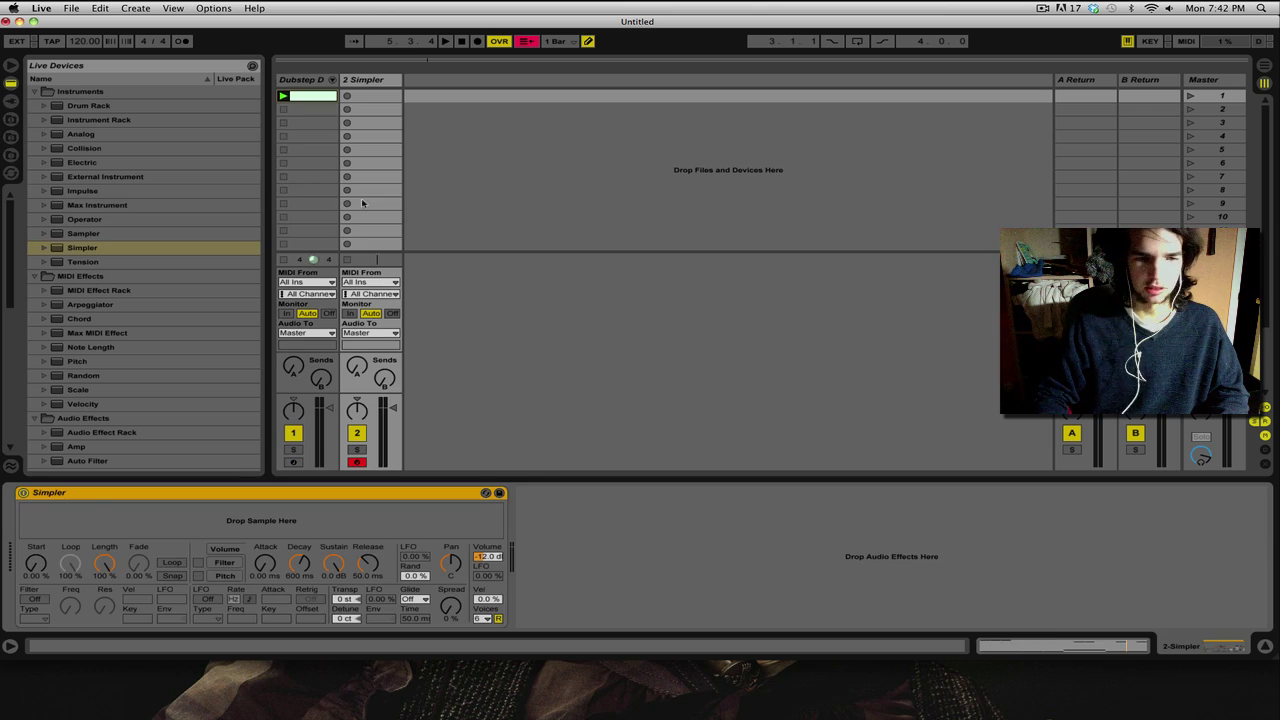
# Step: Add Bass 1.aif from the Bounce DW folder to a new audio track, launch it, and open its clip view
pyautogui.click(11, 119)
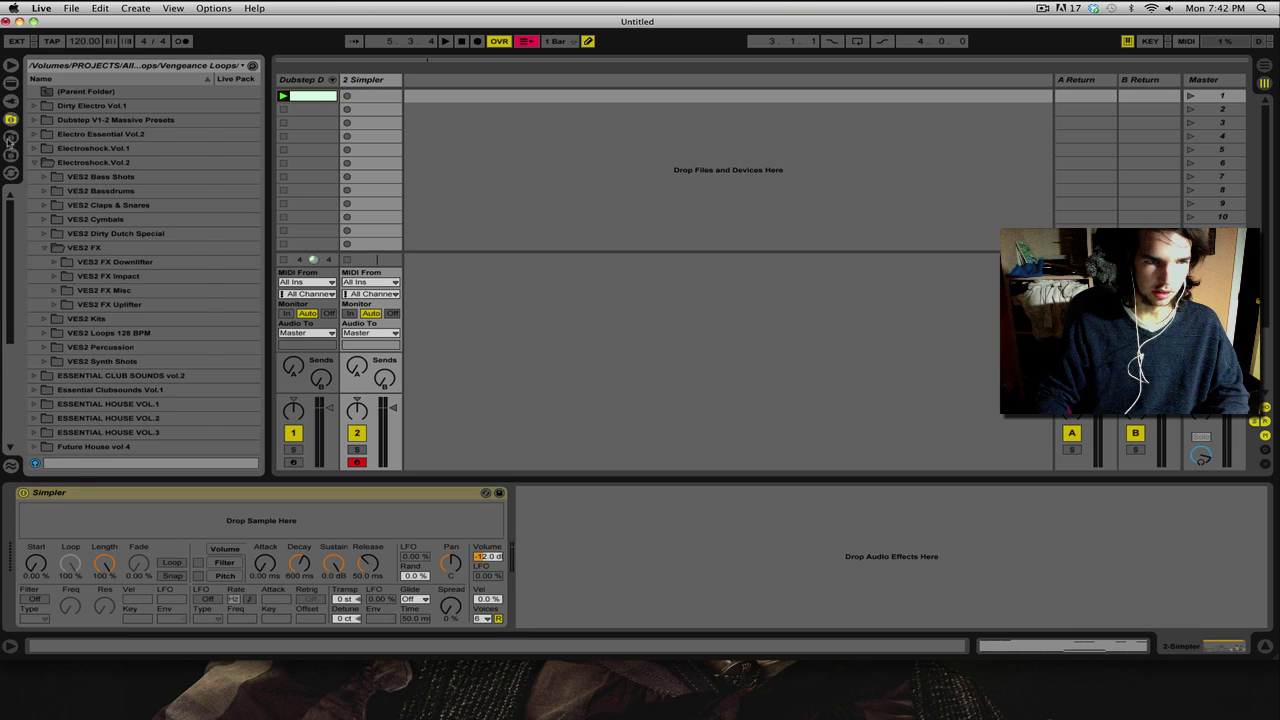
pyautogui.click(10, 139)
pyautogui.click(11, 156)
pyautogui.click(11, 173)
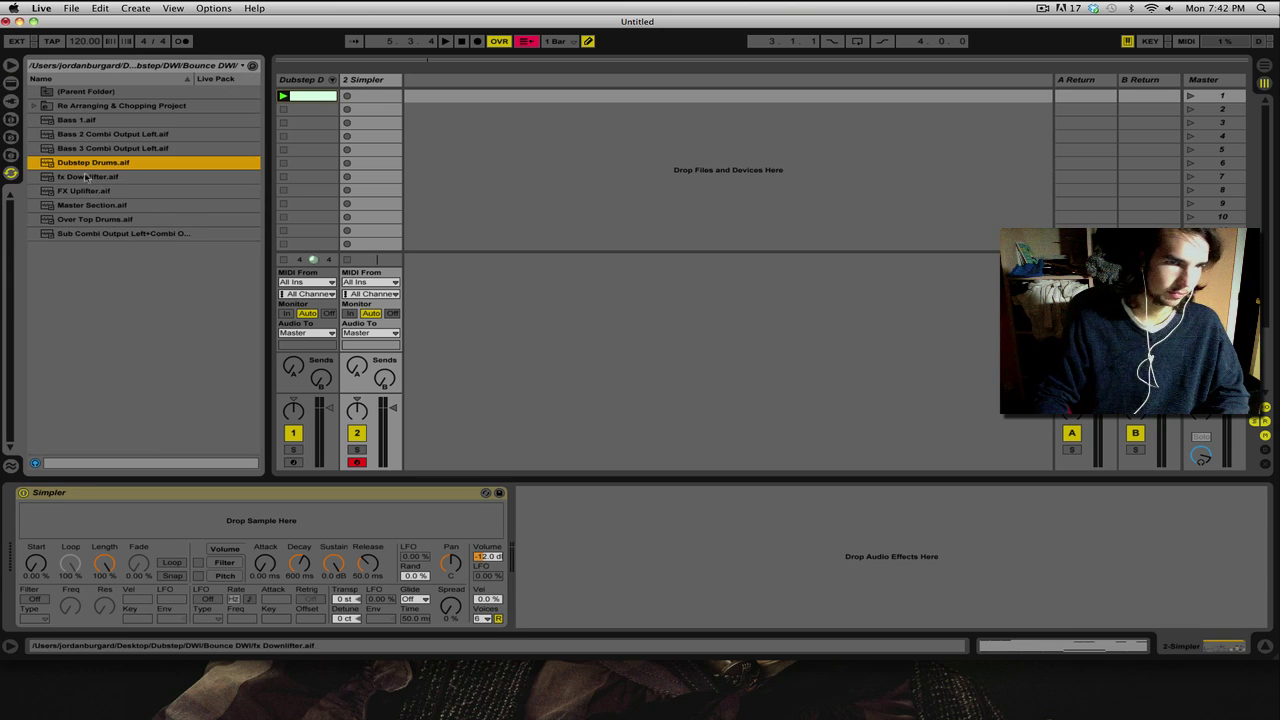
pyautogui.click(74, 121)
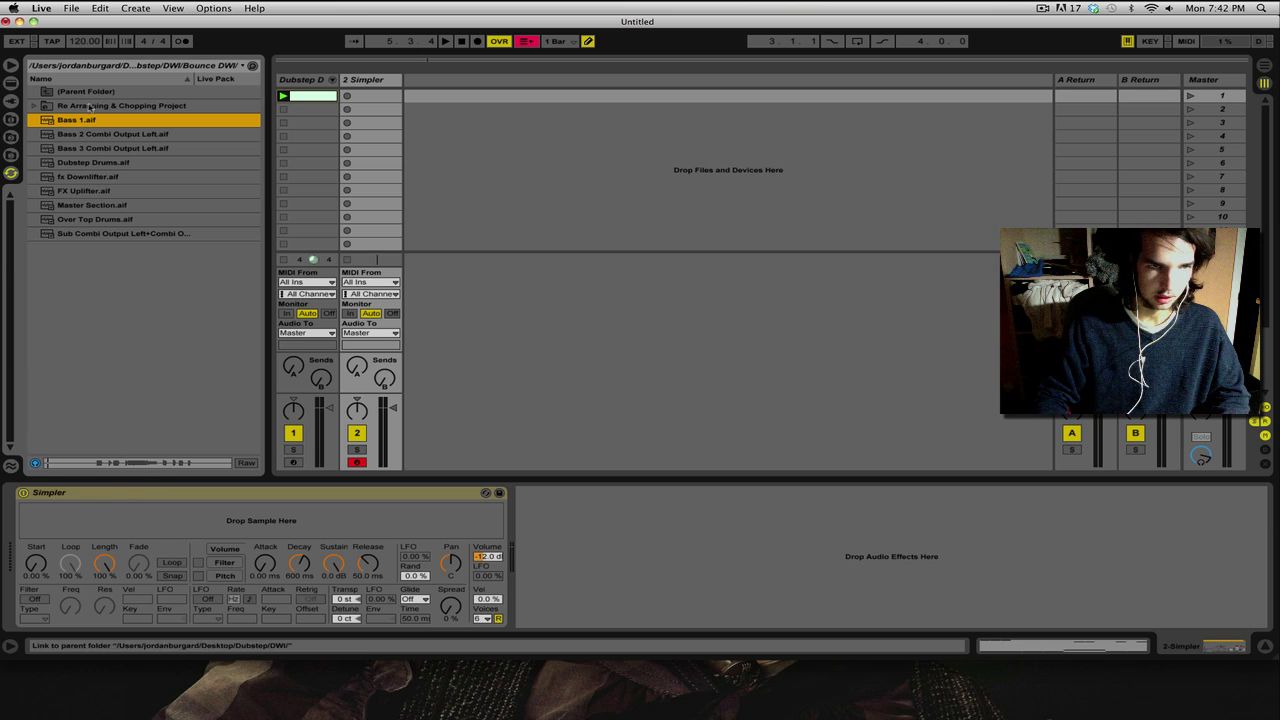
pyautogui.moveTo(367, 109); pyautogui.dragTo(418, 98)
pyautogui.click(410, 96)
pyautogui.doubleClick(437, 97)
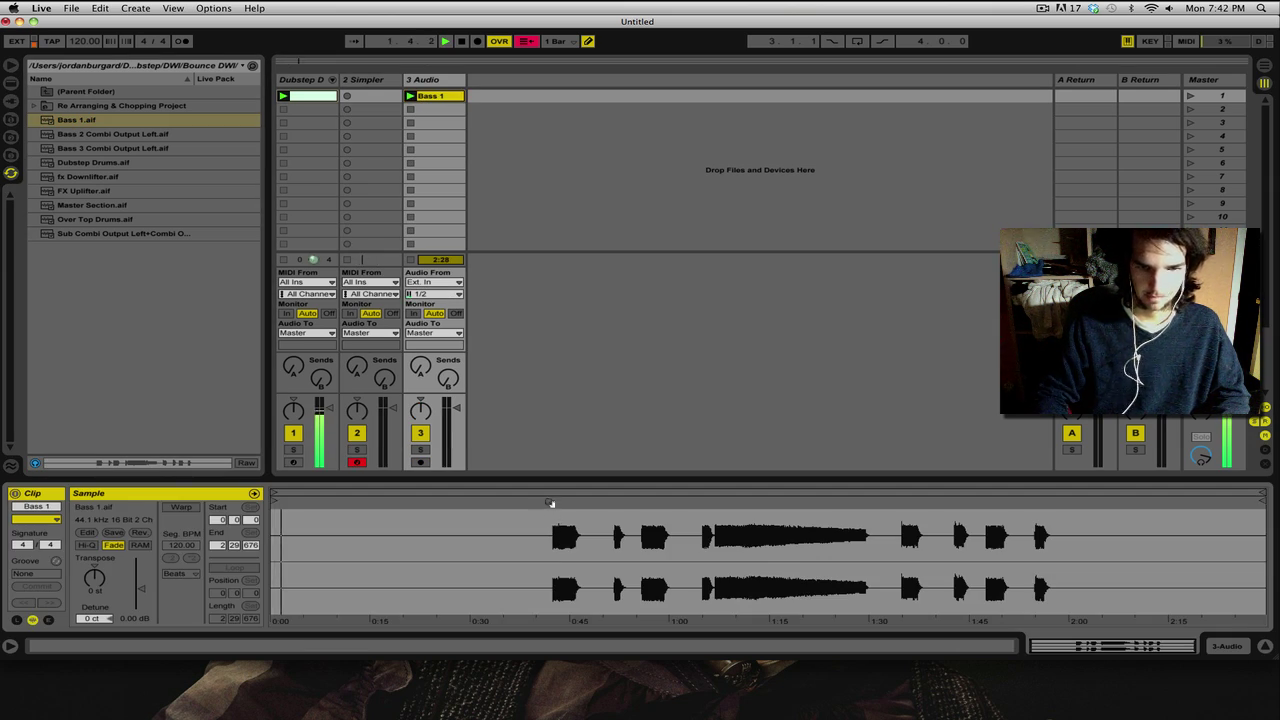
# Step: Trim the Bass 1 clip to its first bass hit, with the start at 0:42:477 and the end at 0:45:996, and play it
pyautogui.moveTo(276, 500); pyautogui.dragTo(555, 504)
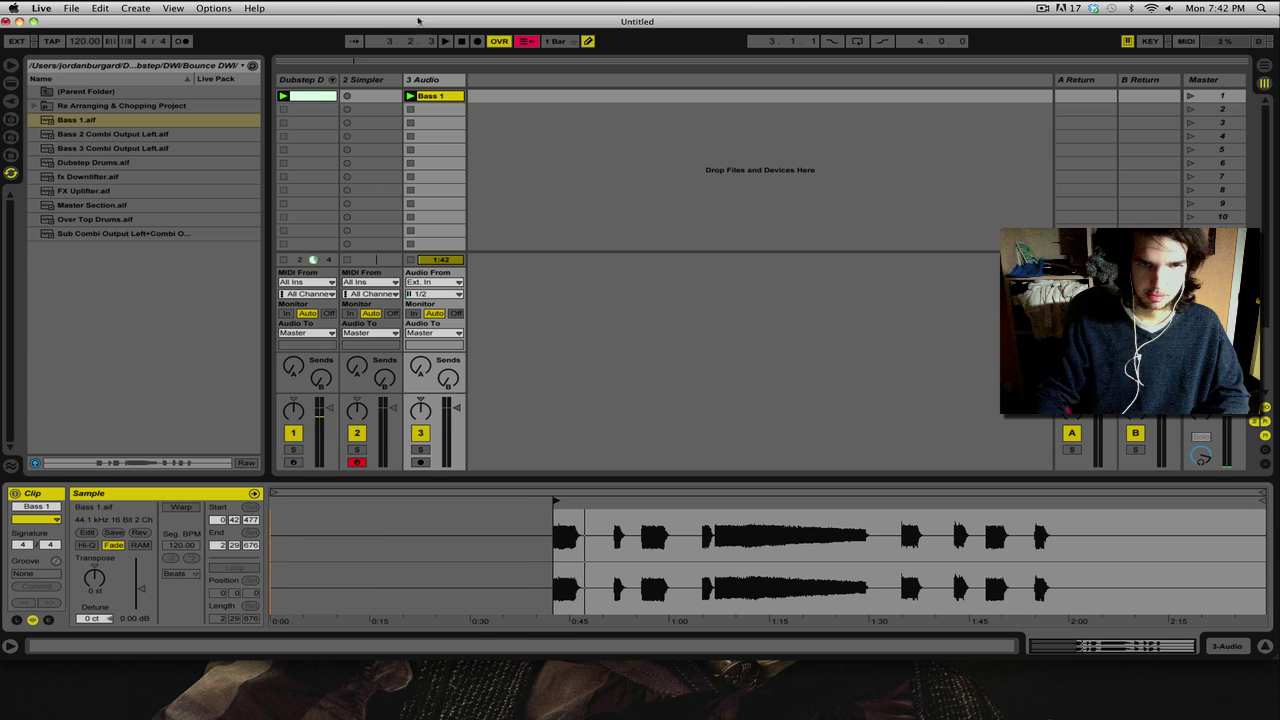
pyautogui.click(410, 95)
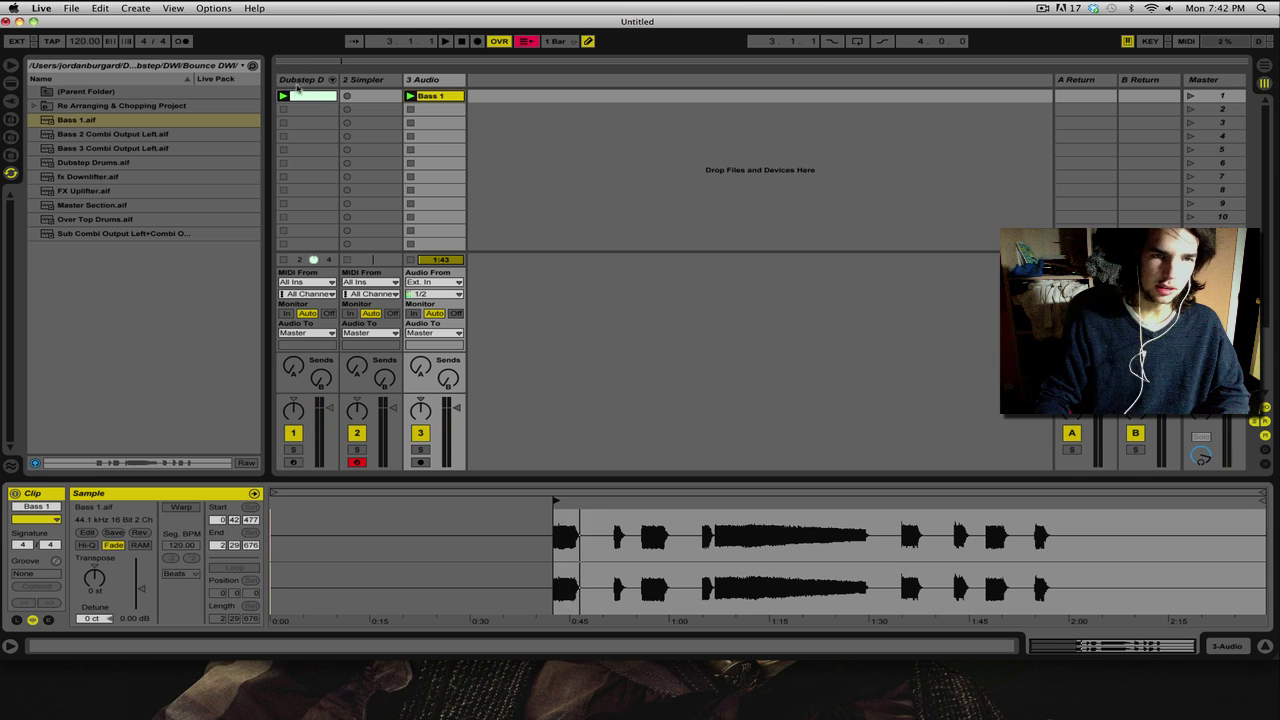
pyautogui.press('space')
pyautogui.click(354, 85)
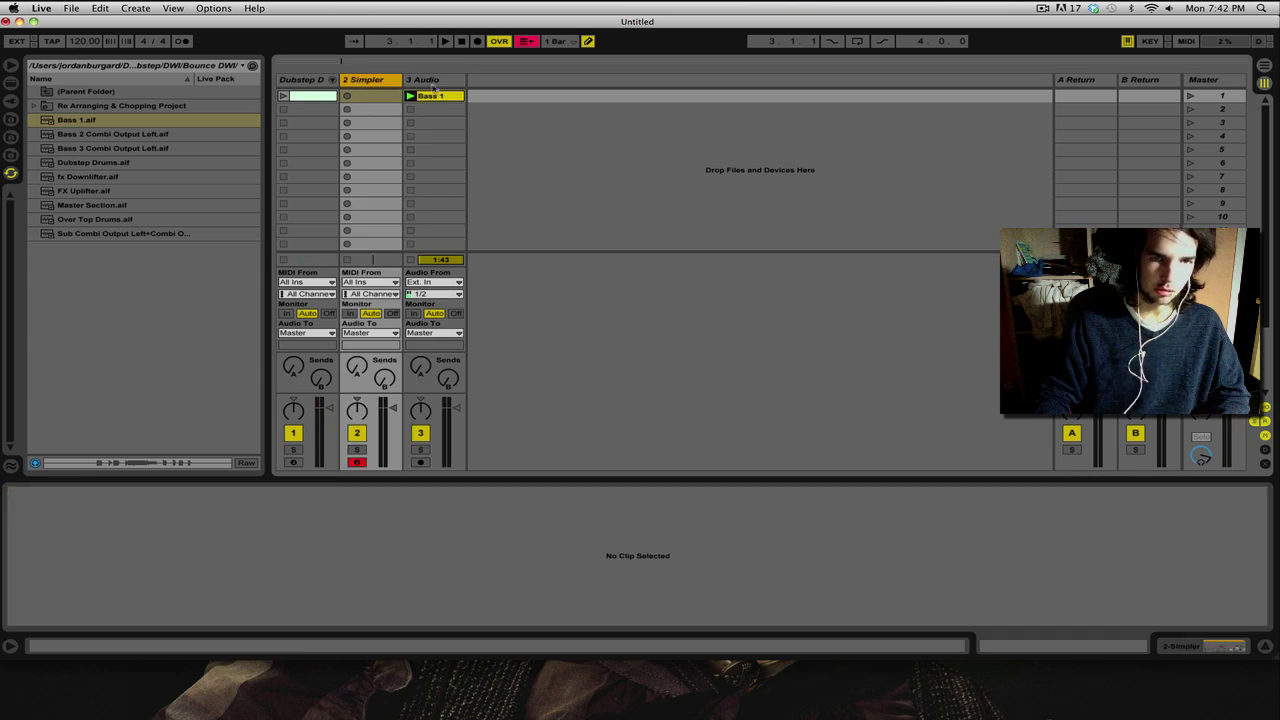
pyautogui.click(432, 95)
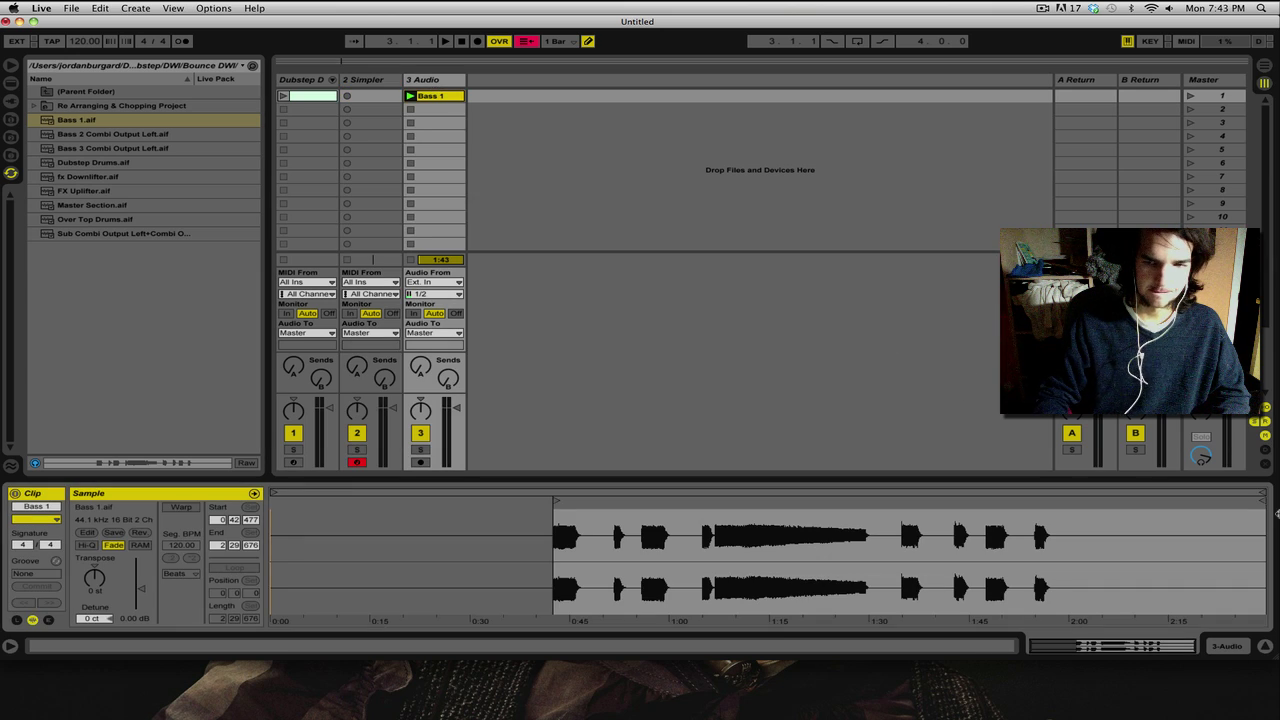
pyautogui.moveTo(1262, 501); pyautogui.dragTo(574, 500)
pyautogui.press('space')
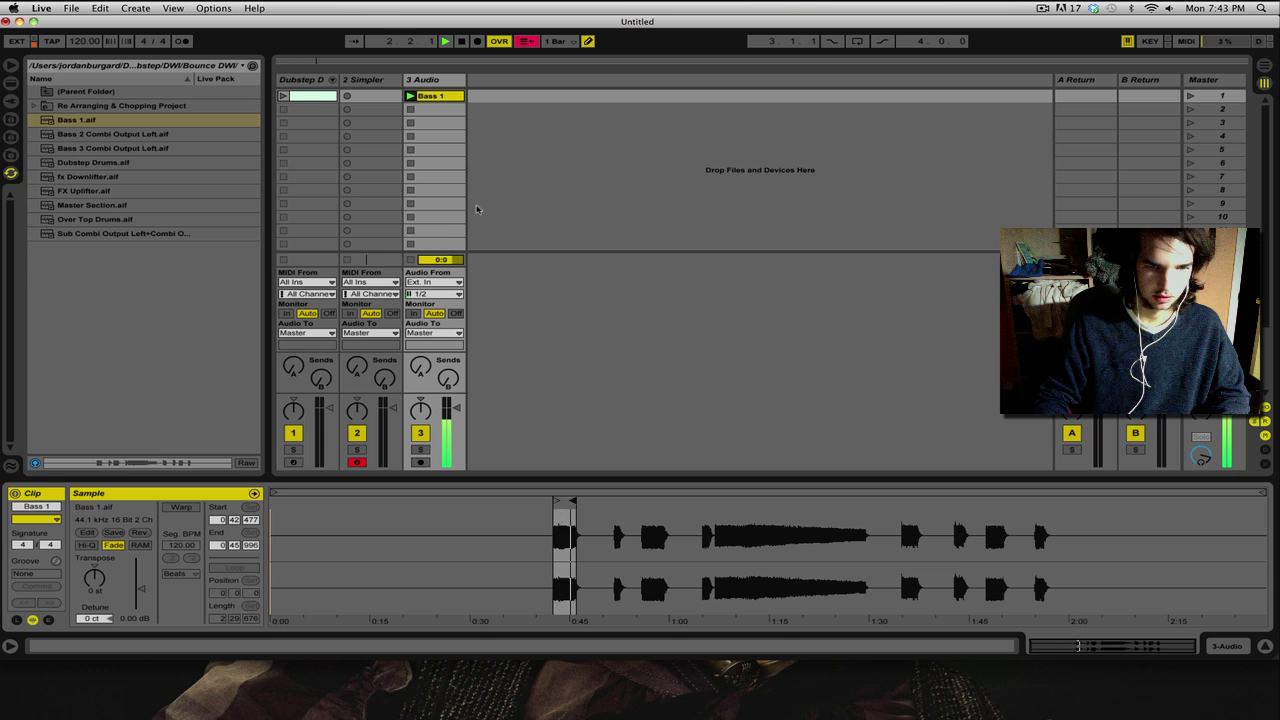
# Step: Load the trimmed Bass 1 clip into track 2's Simpler, turn on its Loop, and stop the audio track's clip
pyautogui.click(369, 80)
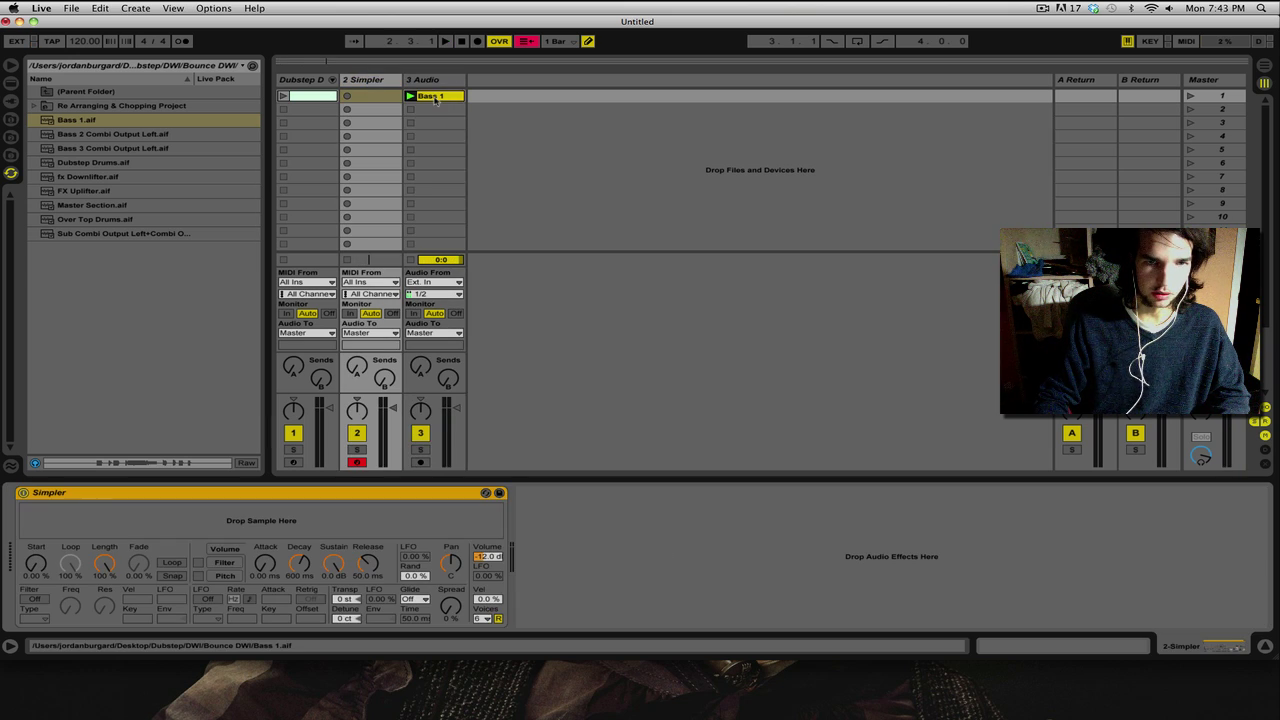
pyautogui.moveTo(362, 400); pyautogui.dragTo(298, 532)
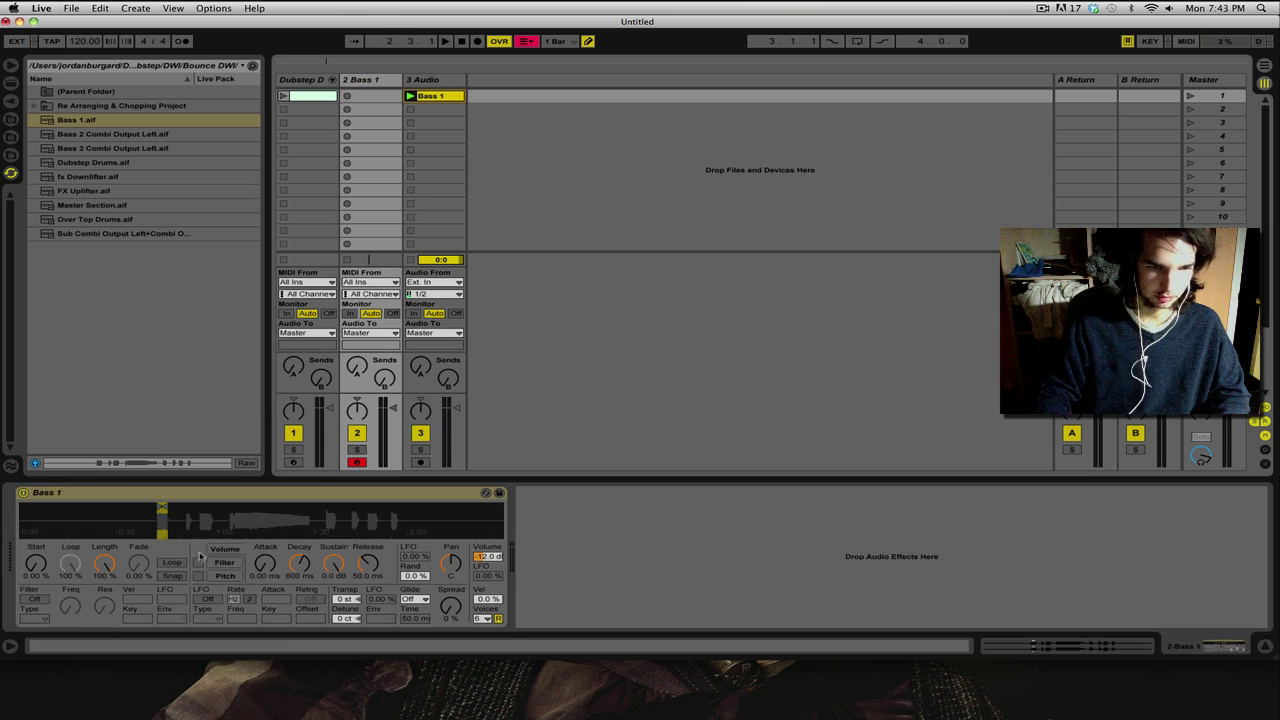
pyautogui.click(174, 566)
pyautogui.click(172, 563)
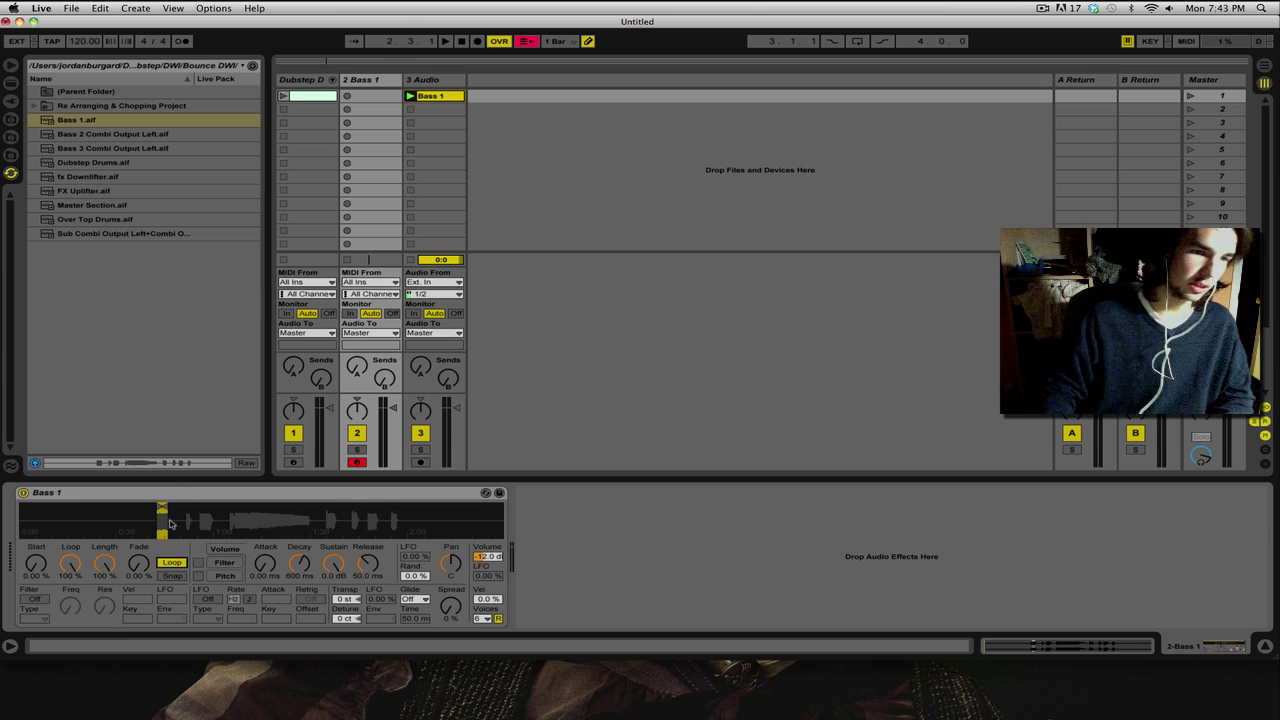
pyautogui.click(410, 261)
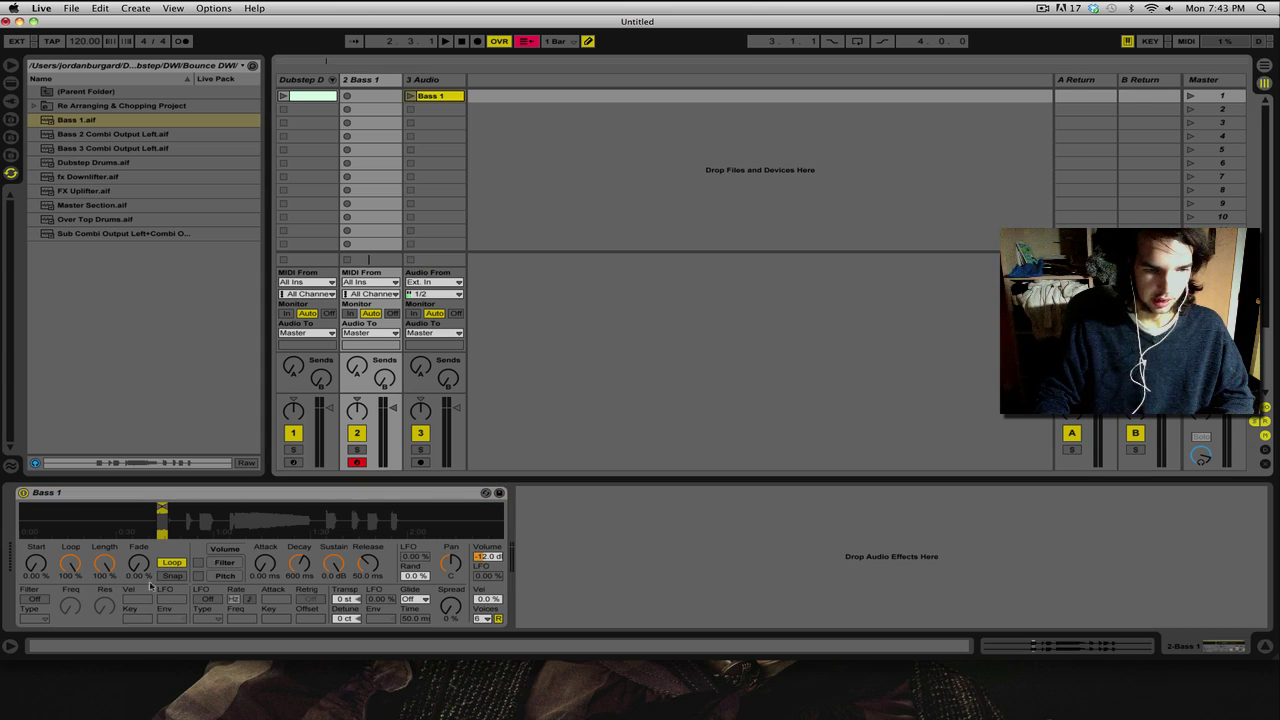
# Step: Create a MIDI clip in the Bass 1 track's first slot, fill its bar with one C3 note, and launch it
pyautogui.doubleClick(372, 95)
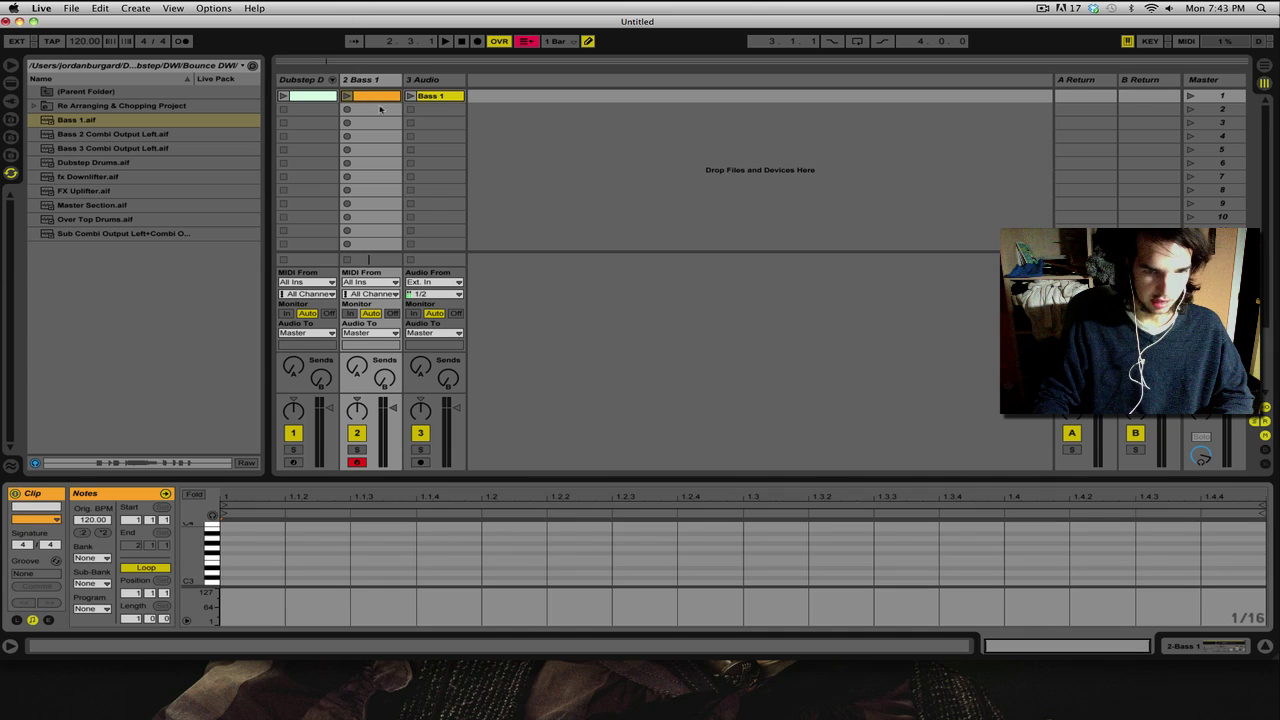
pyautogui.click(250, 582)
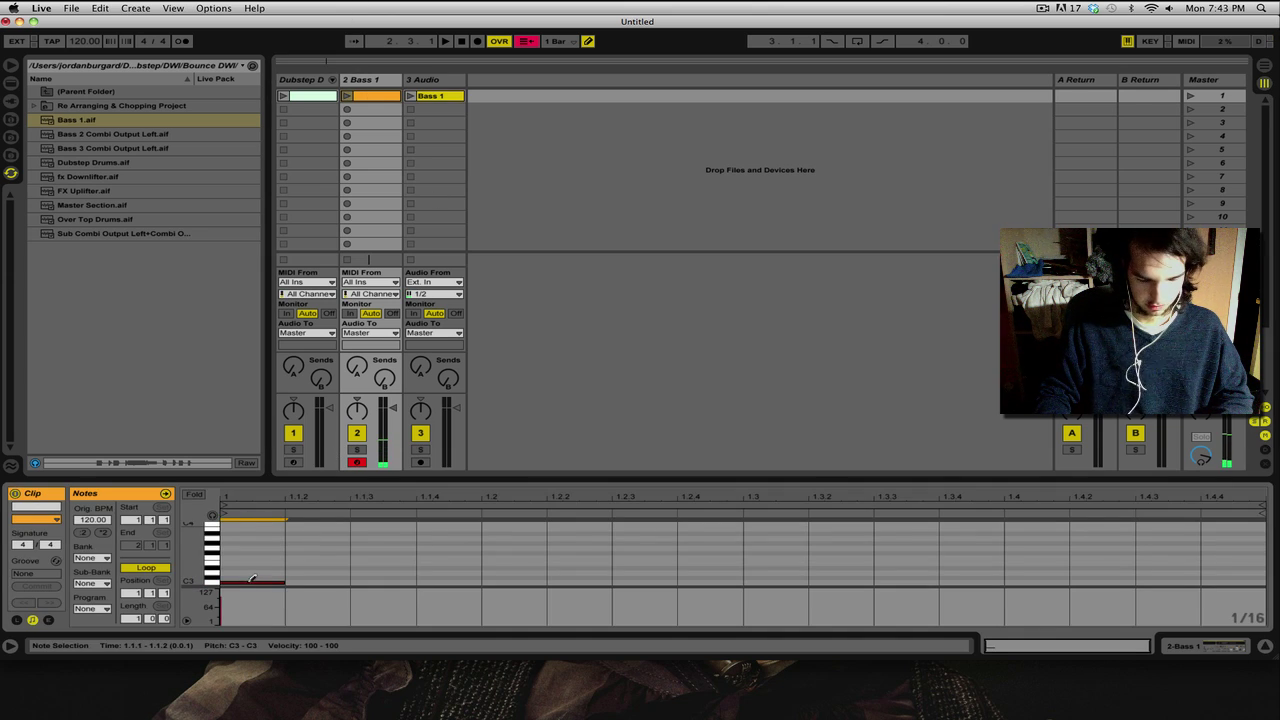
pyautogui.press('super+b')
pyautogui.moveTo(284, 582); pyautogui.dragTo(1250, 570)
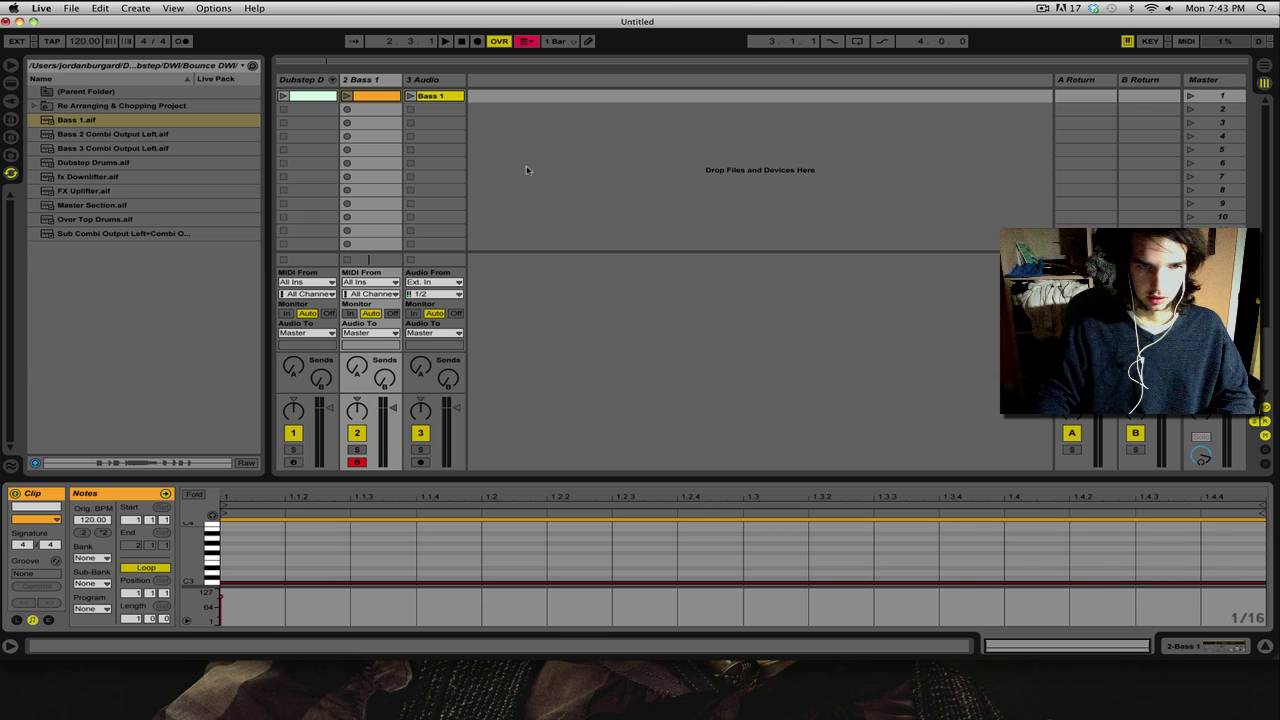
pyautogui.click(346, 97)
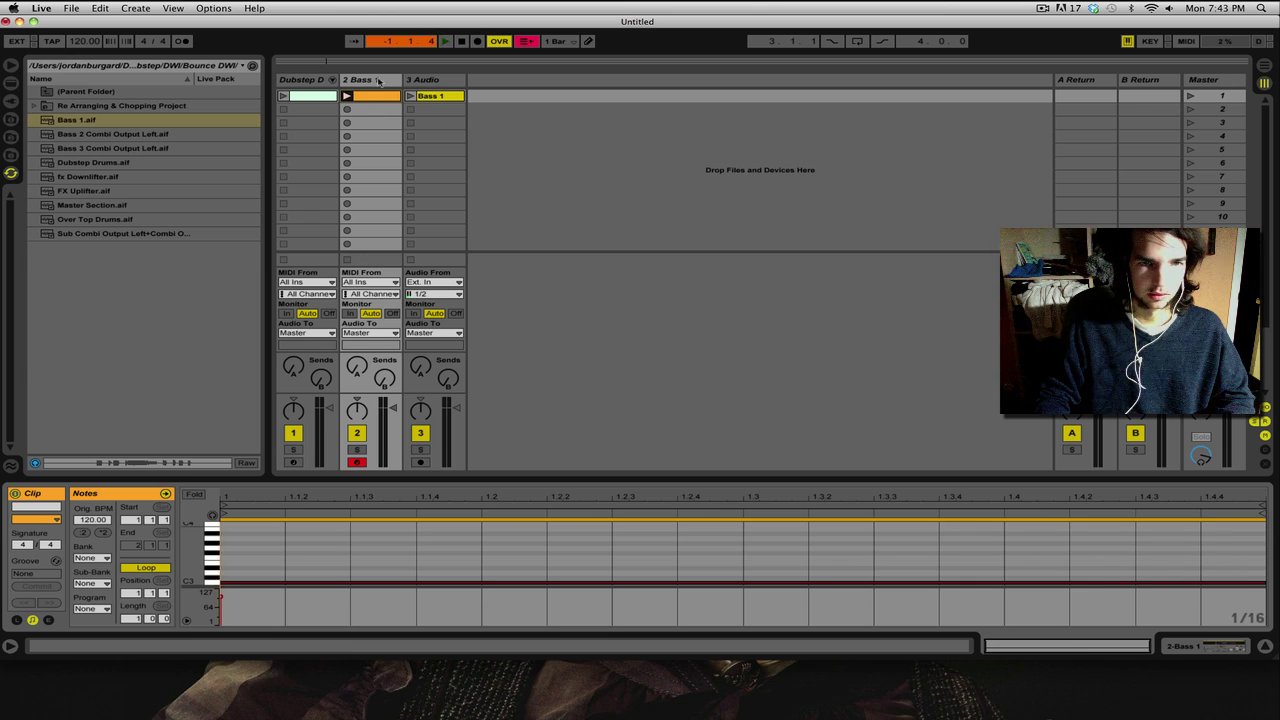
# Step: Zoom in on the looped region of Simpler's sample and set the Simpler volume to -6 dB
pyautogui.doubleClick(380, 81)
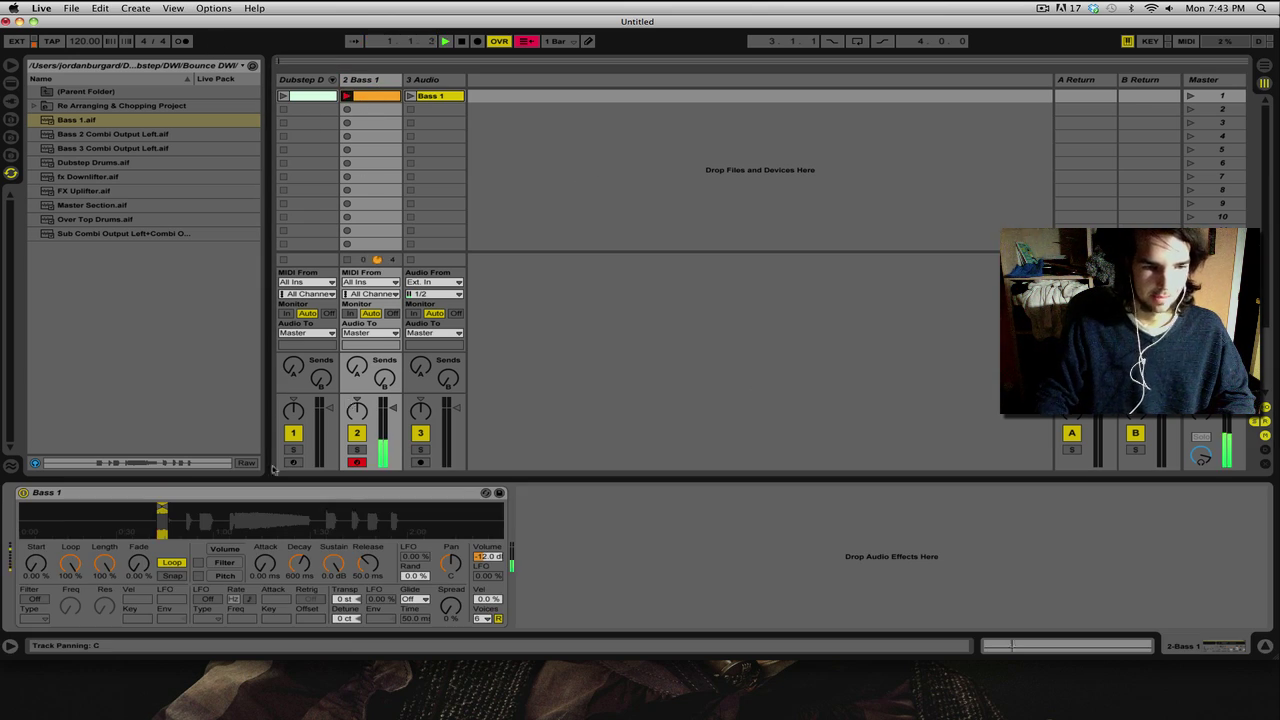
pyautogui.moveTo(153, 515); pyautogui.dragTo(377, 529)
pyautogui.click(478, 557)
pyautogui.write('-6')
pyautogui.press('Return')
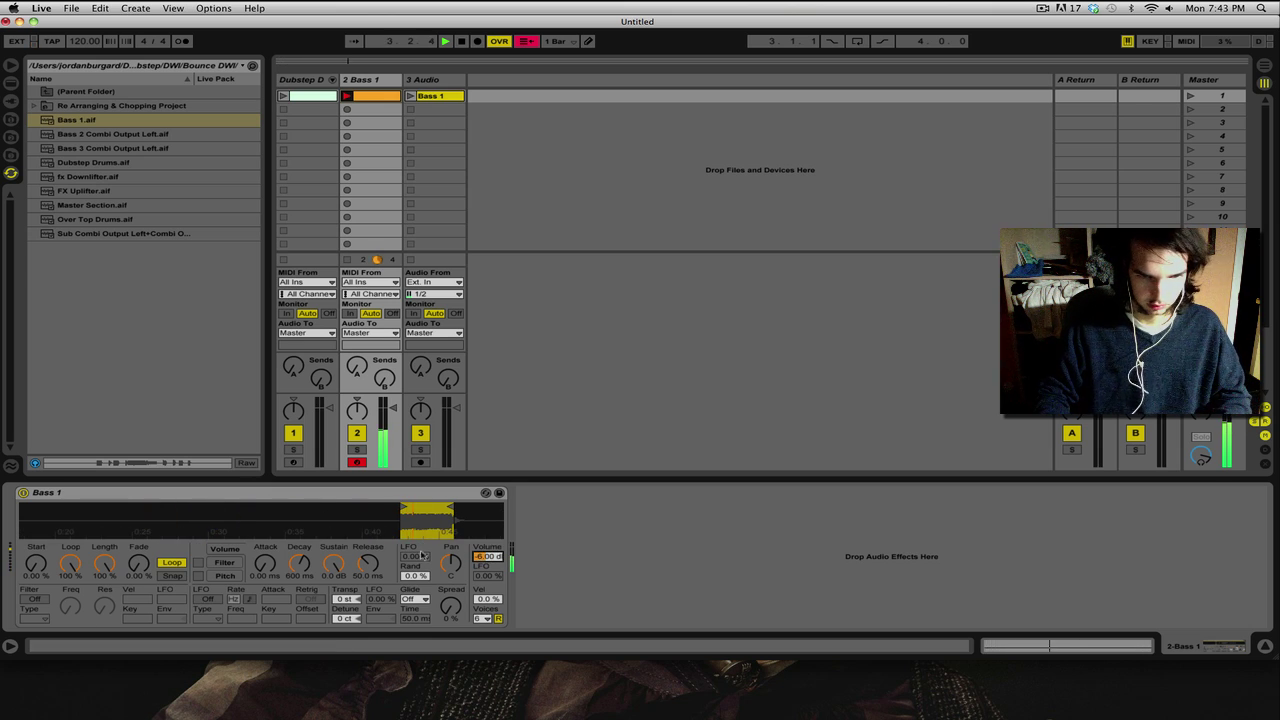
# Step: Turn on Simpler's filter with a frequency of 2.29 kHz and a filter LFO amount of 24
pyautogui.click(36, 599)
pyautogui.moveTo(69, 606); pyautogui.dragTo(82, 614)
pyautogui.moveTo(176, 600); pyautogui.dragTo(176, 580)
# Step: Turn on Simpler's LFO with a triangle wave and a tempo-synced rate of 1/16, and play the clip
pyautogui.click(207, 599)
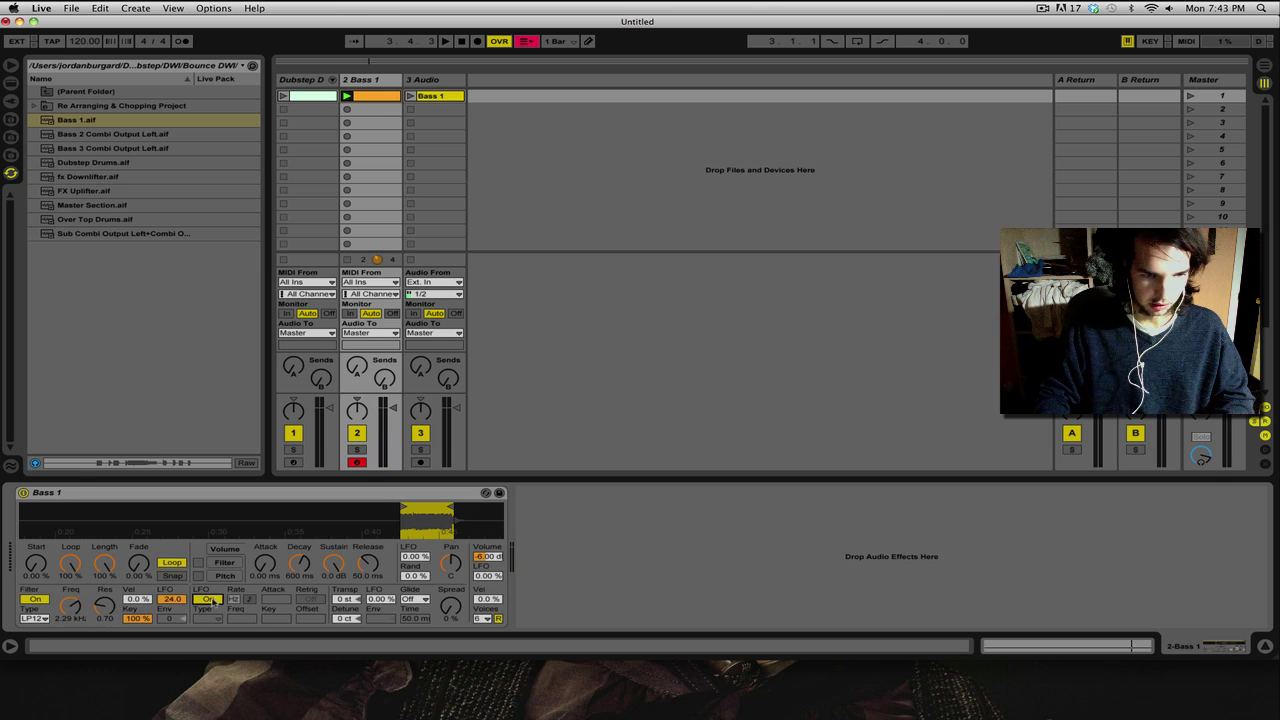
pyautogui.click(217, 617)
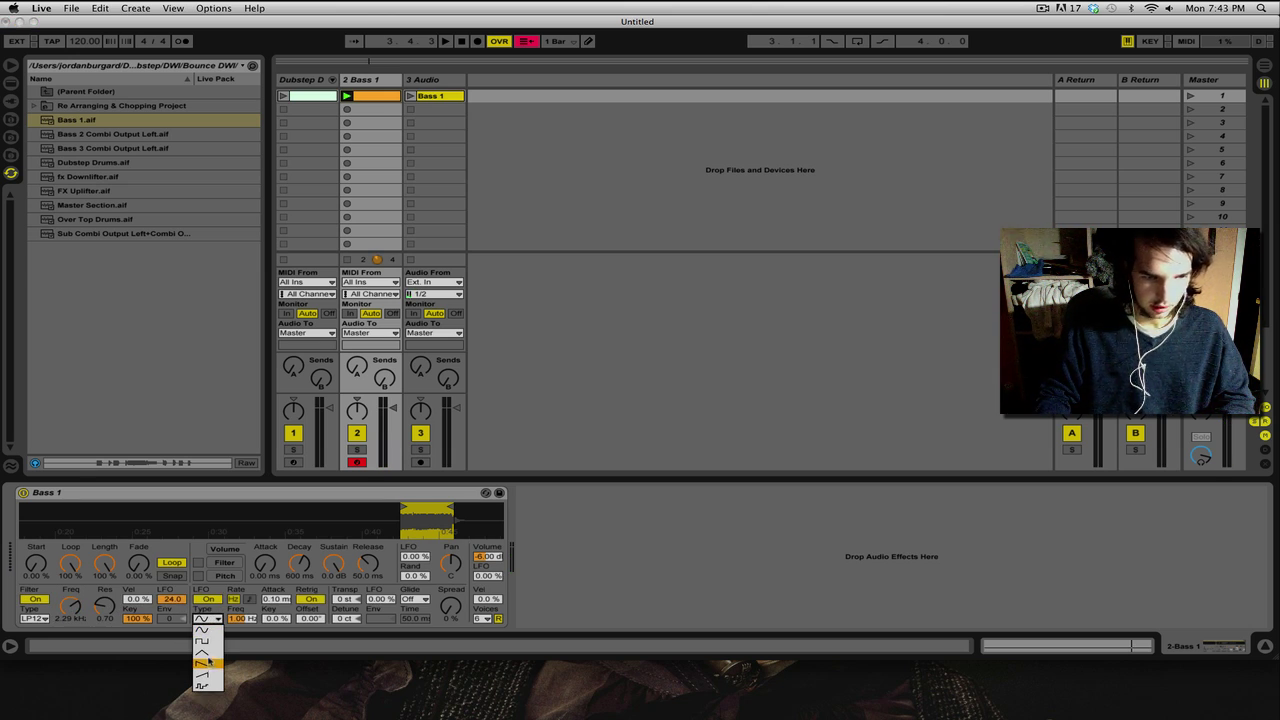
pyautogui.click(206, 653)
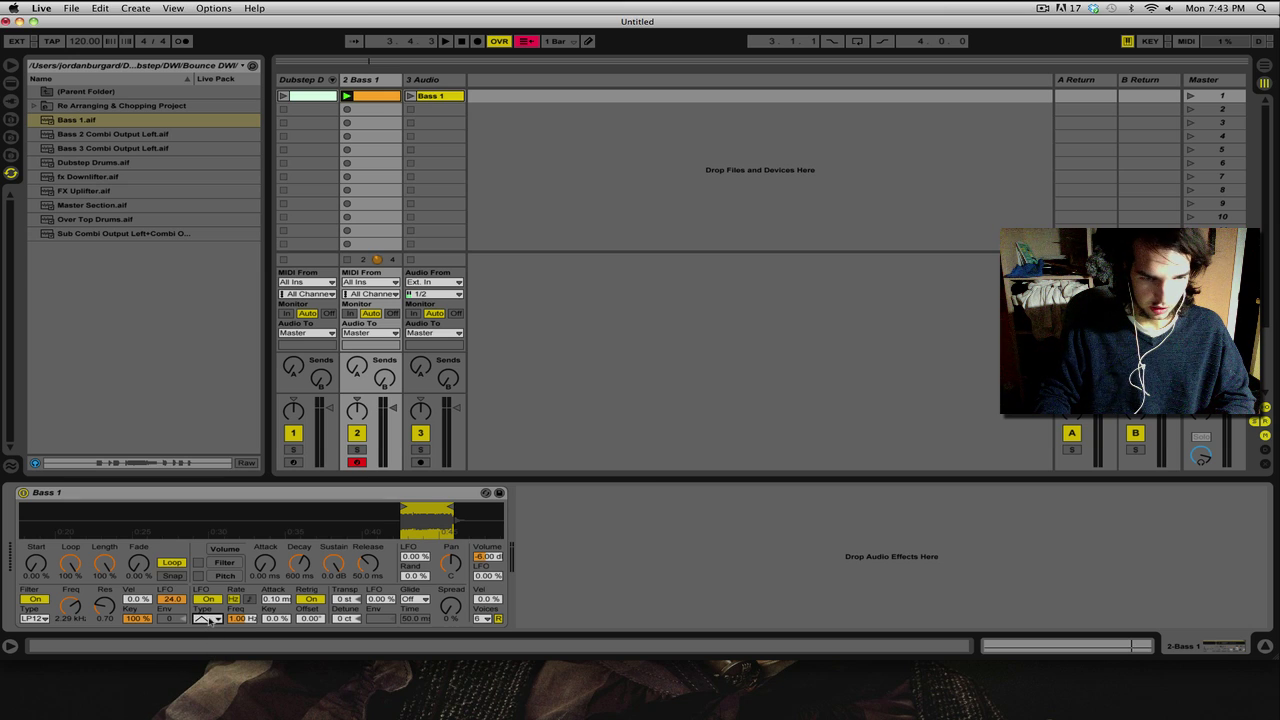
pyautogui.click(249, 600)
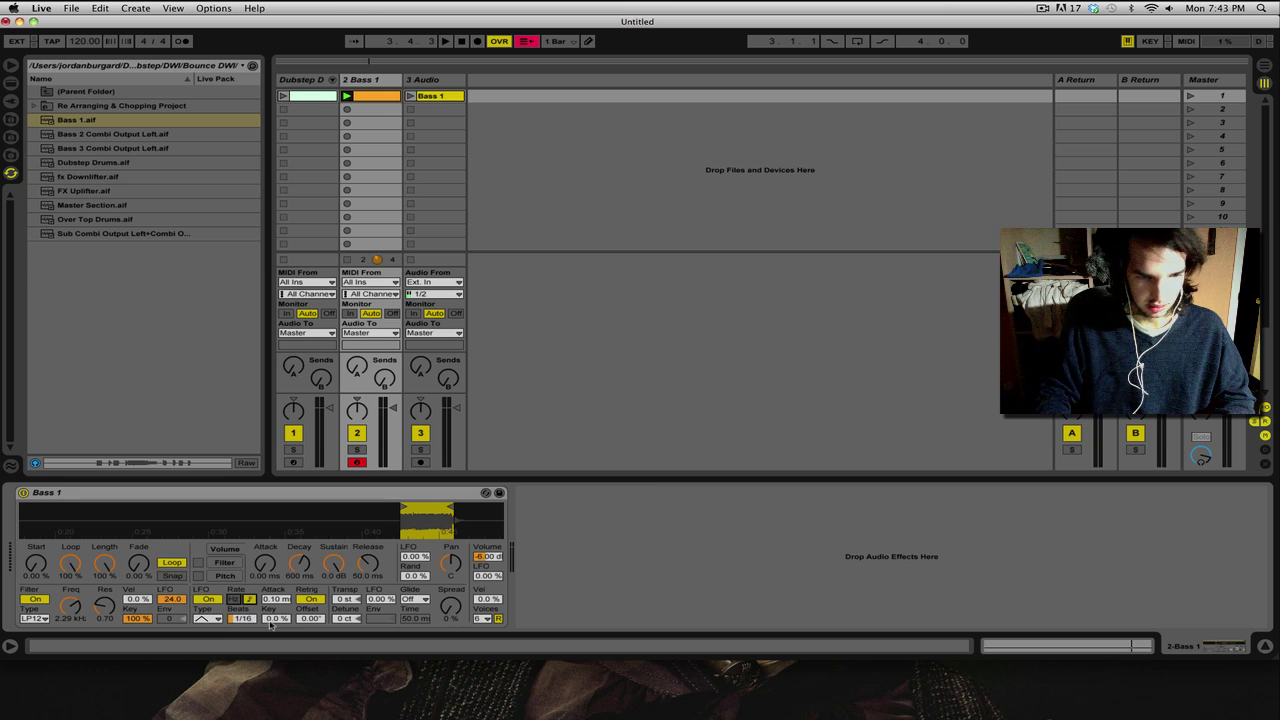
pyautogui.press('space')
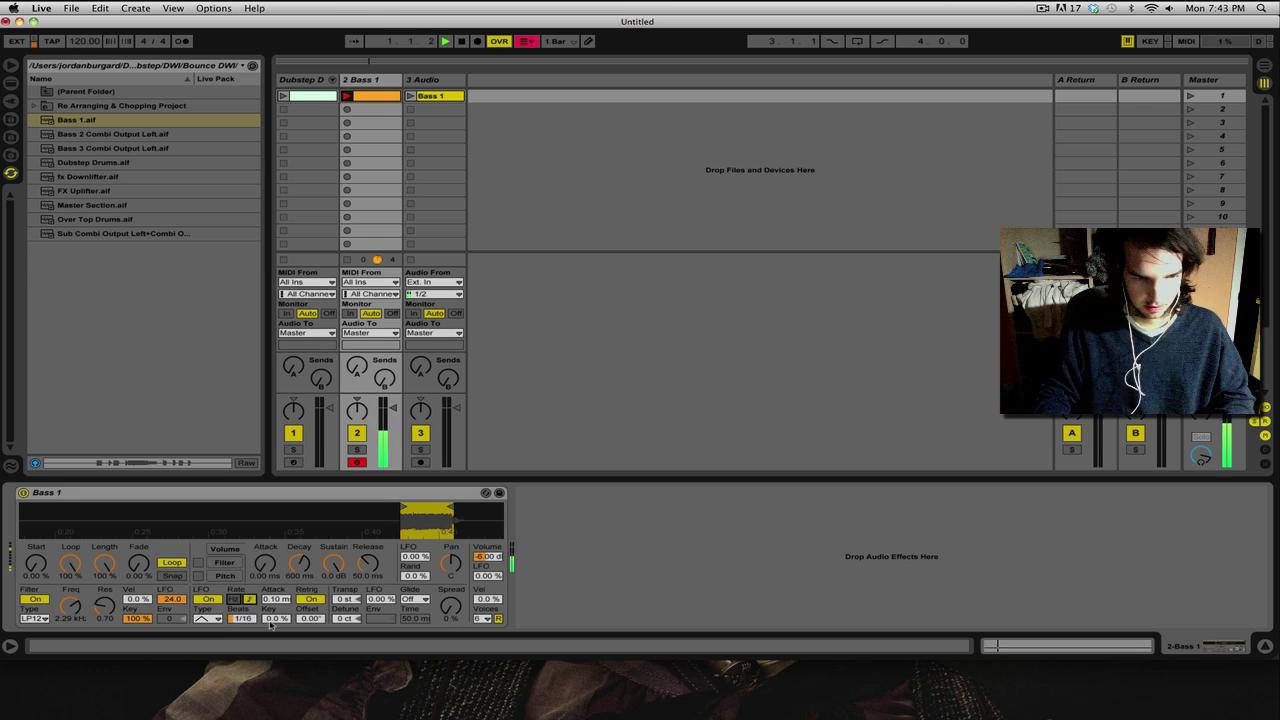
# Step: Change Simpler's filter type to LP24 and play the clip
pyautogui.click(42, 621)
pyautogui.click(42, 636)
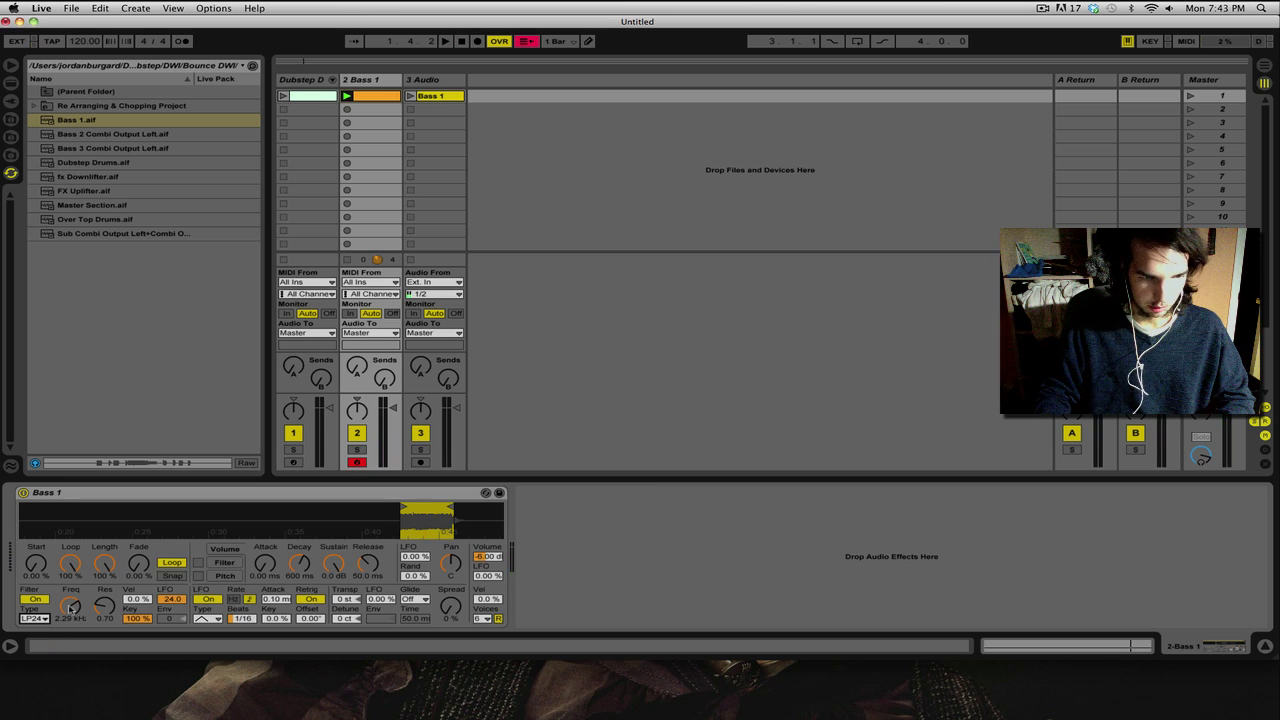
pyautogui.press('space')
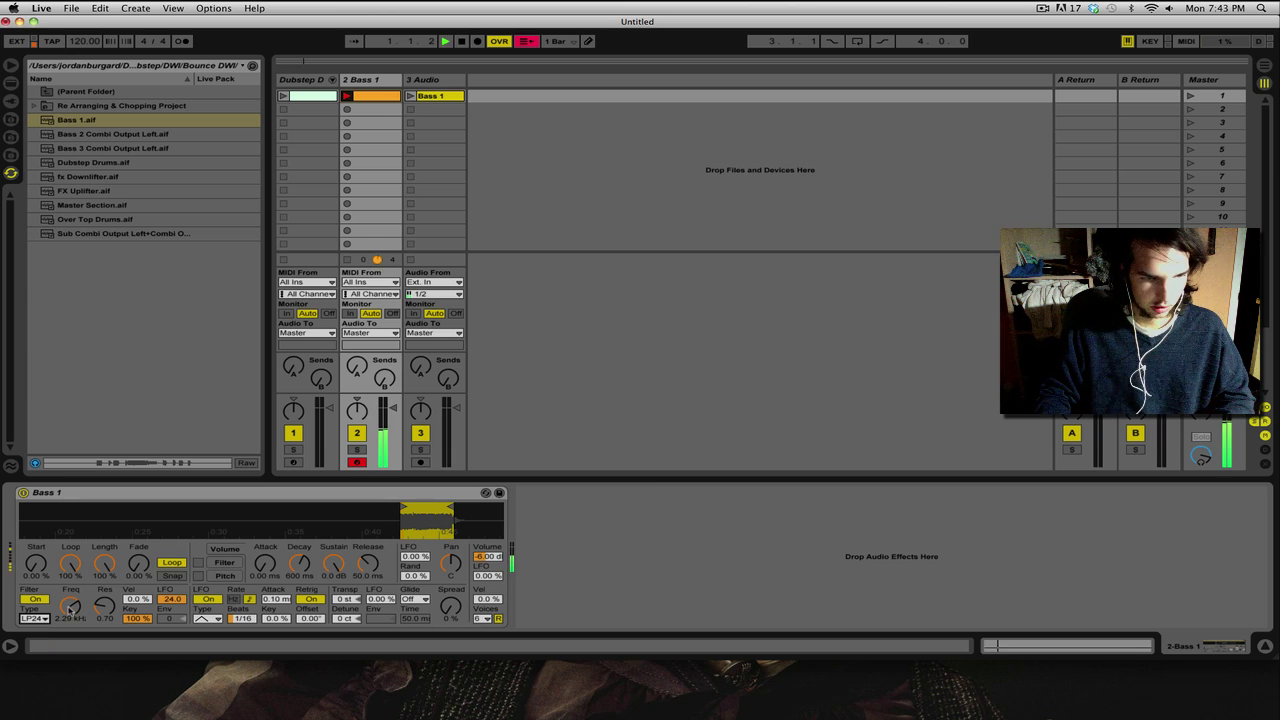
# Step: Lower Simpler's filter frequency to 1.77 kHz while the clip plays and set its transposition to -12 st
pyautogui.moveTo(71, 607); pyautogui.dragTo(71, 612)
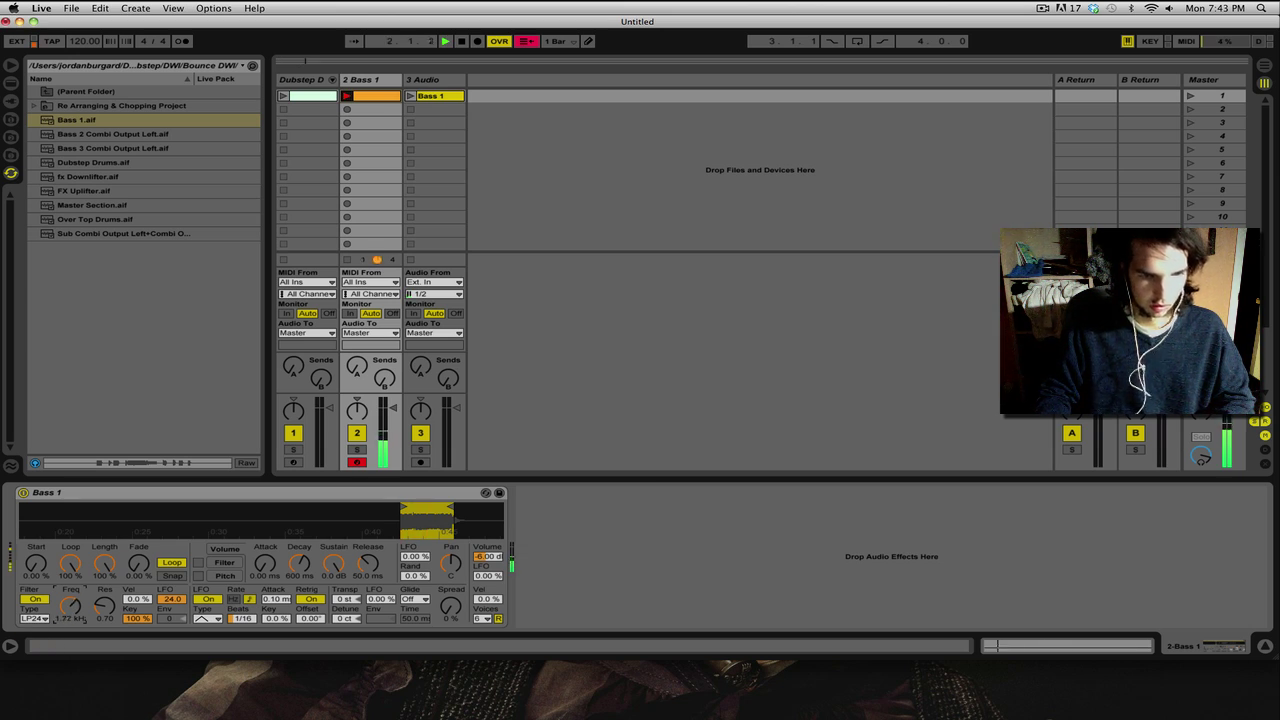
pyautogui.press('space')
pyautogui.click(346, 601)
pyautogui.write('12')
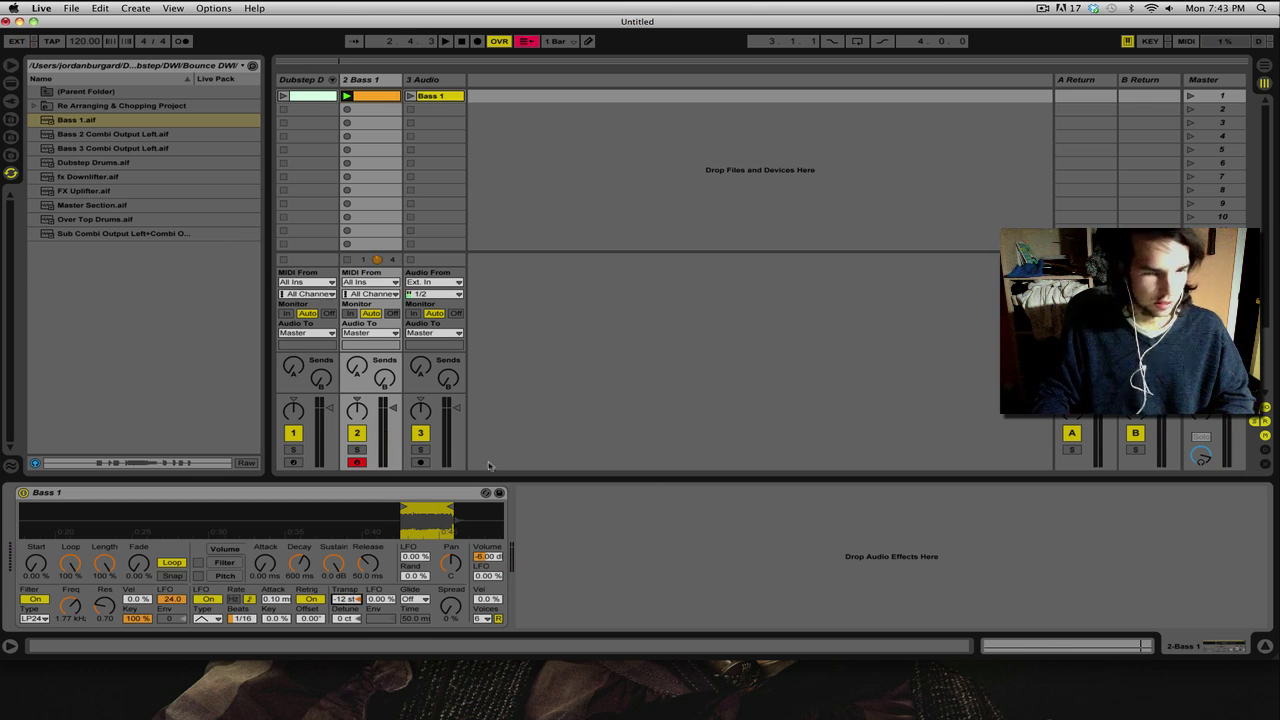
# Step: Set Simpler's spread to 50 % and reset its transposition to 0 st, playing the clip to compare
pyautogui.moveTo(452, 610); pyautogui.dragTo(451, 560)
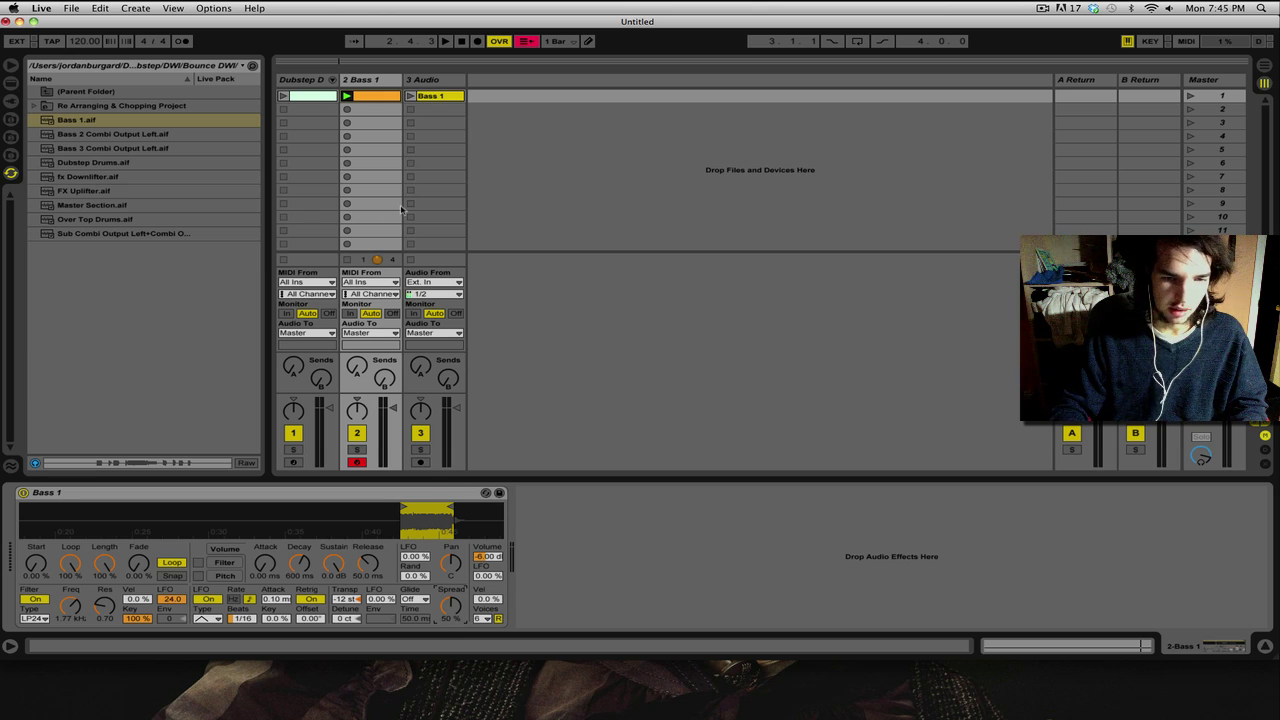
pyautogui.press('space')
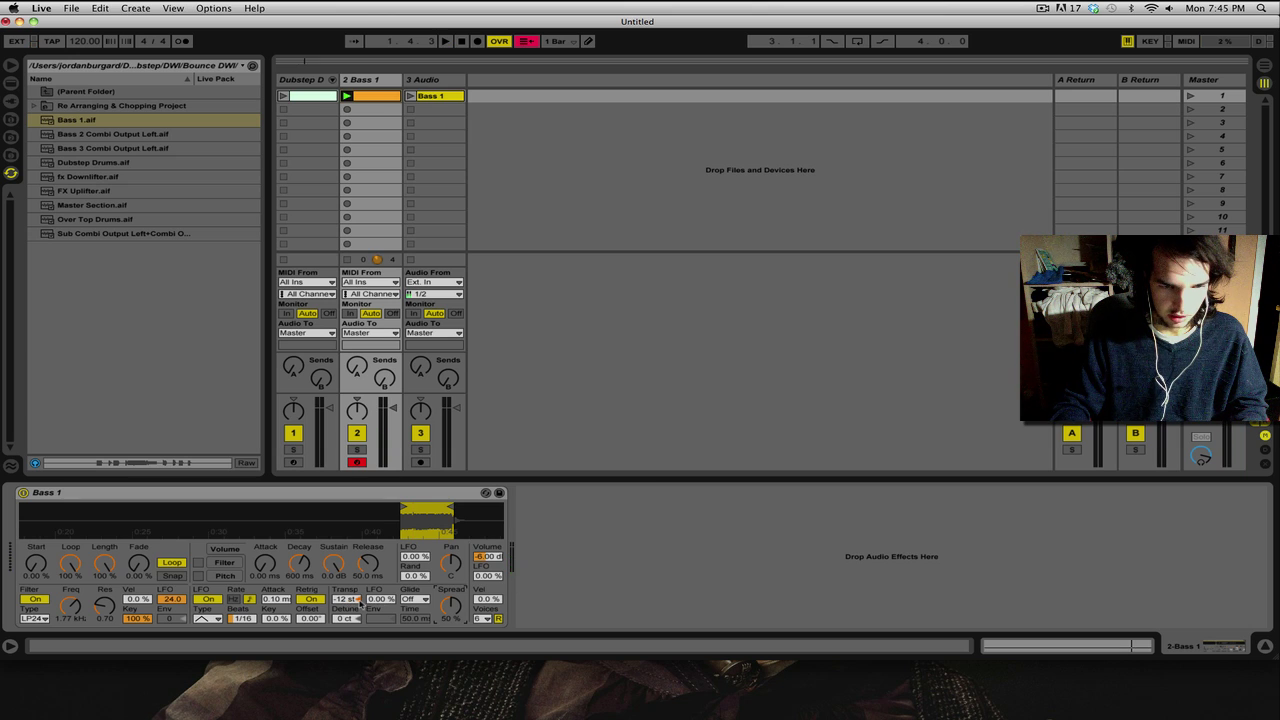
pyautogui.click(346, 599)
pyautogui.press('Delete')
pyautogui.press('space')
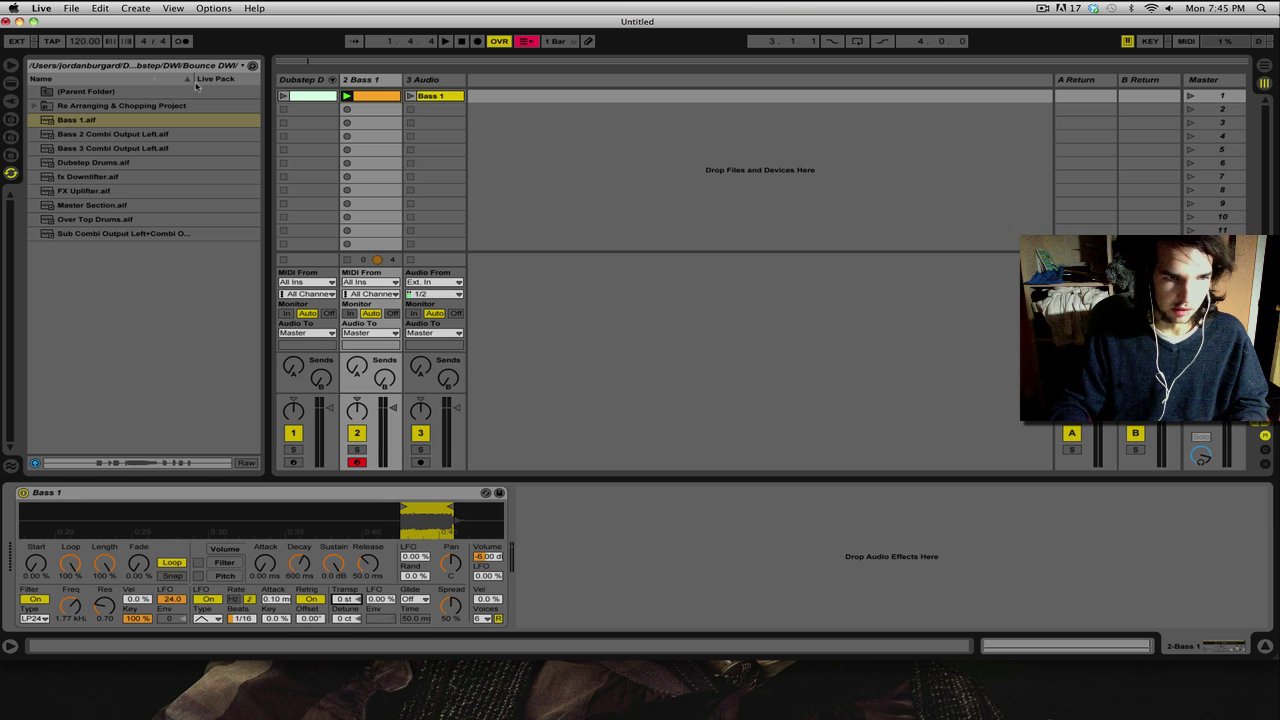
# Step: Add an Amp and the EQ Eight preset Mod Growl after Simpler on the Bass 1 track
pyautogui.click(11, 84)
pyautogui.scroll(-8, 214, 290)
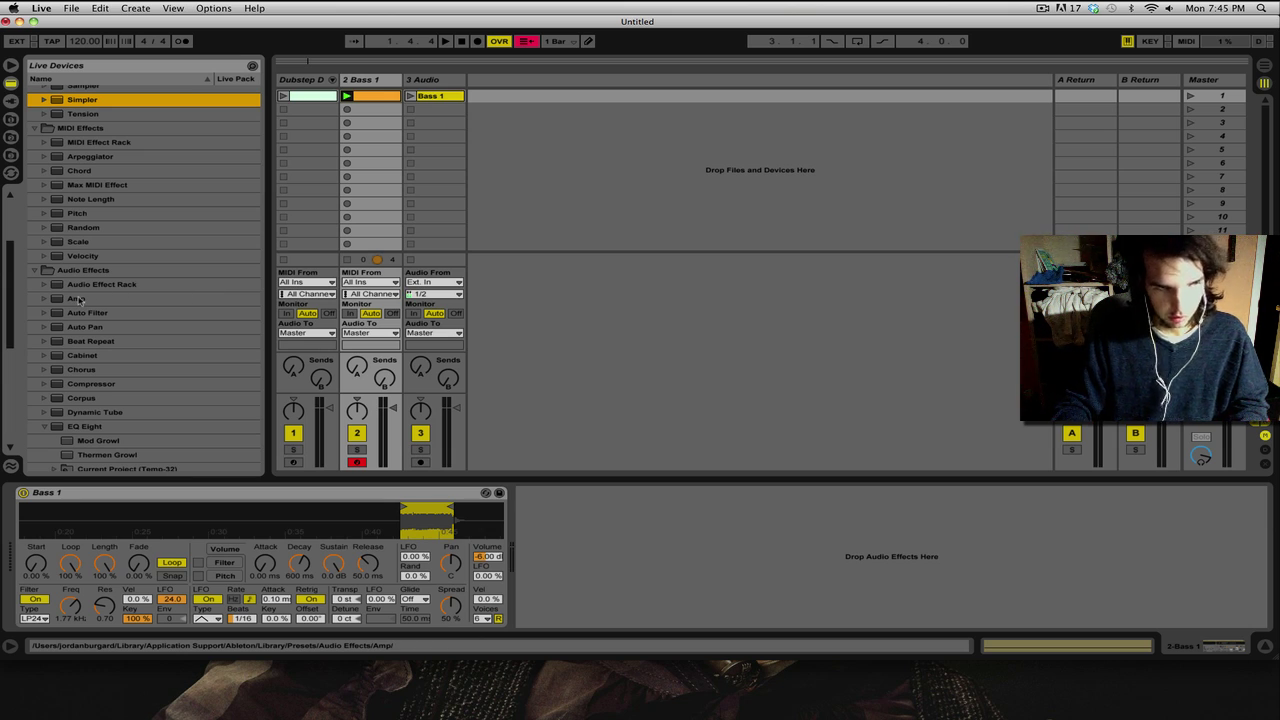
pyautogui.moveTo(78, 299); pyautogui.dragTo(640, 566)
pyautogui.moveTo(85, 441); pyautogui.dragTo(972, 578)
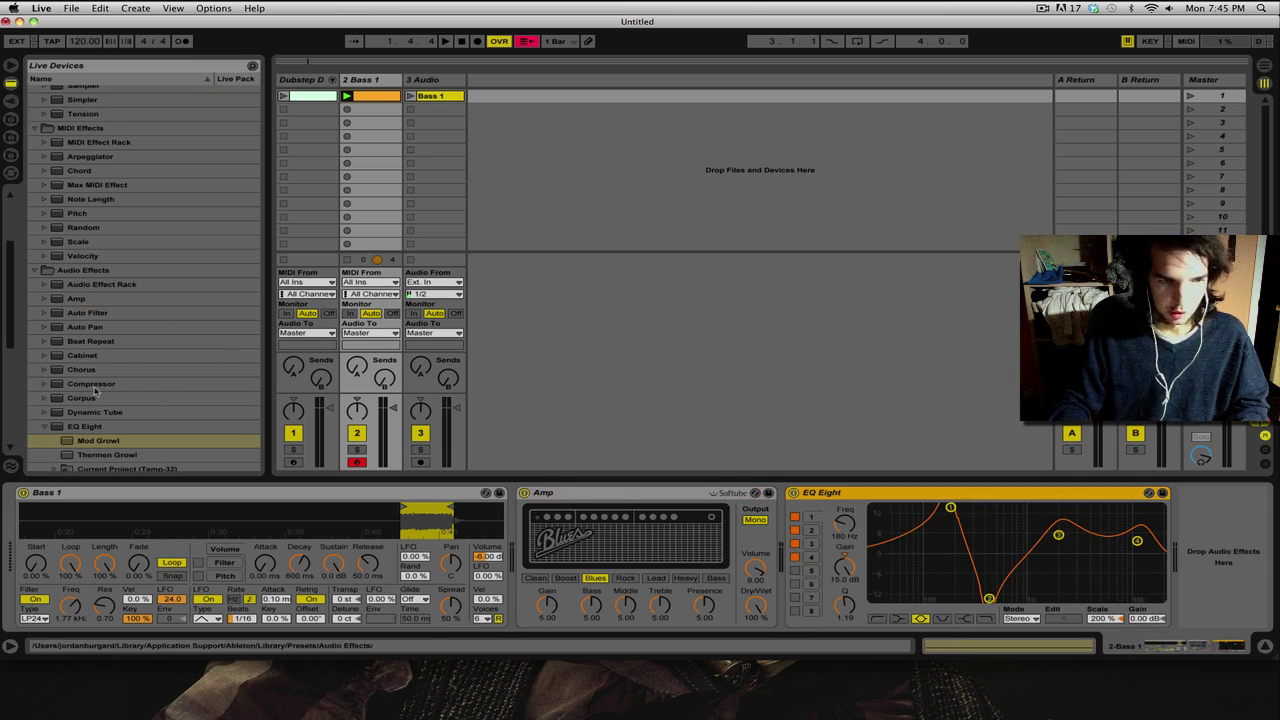
# Step: Add a Limiter at the end of the Bass 1 device chain and switch EQ Eight off
pyautogui.scroll(-5, 97, 386)
pyautogui.scroll(-3, 97, 386)
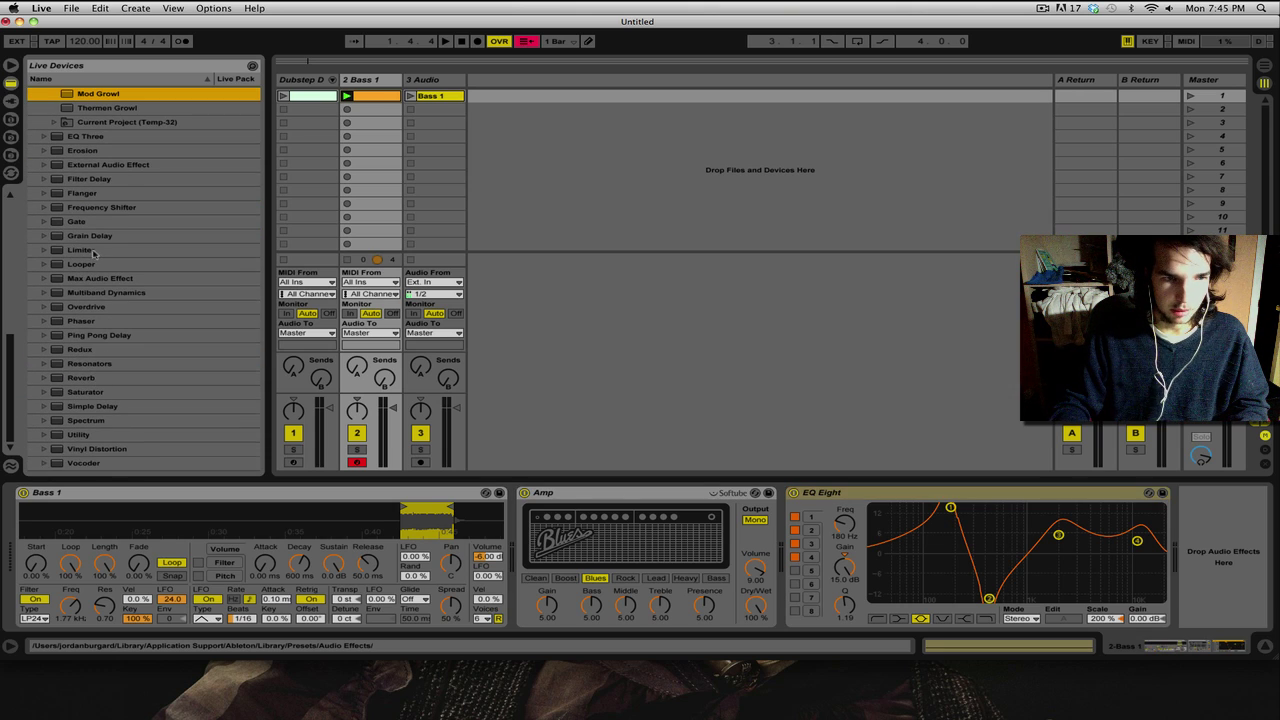
pyautogui.moveTo(93, 253)
pyautogui.mouseDown()
pyautogui.moveTo(1230, 585)
pyautogui.moveTo(1217, 583)
pyautogui.mouseUp()
pyautogui.click(780, 492)
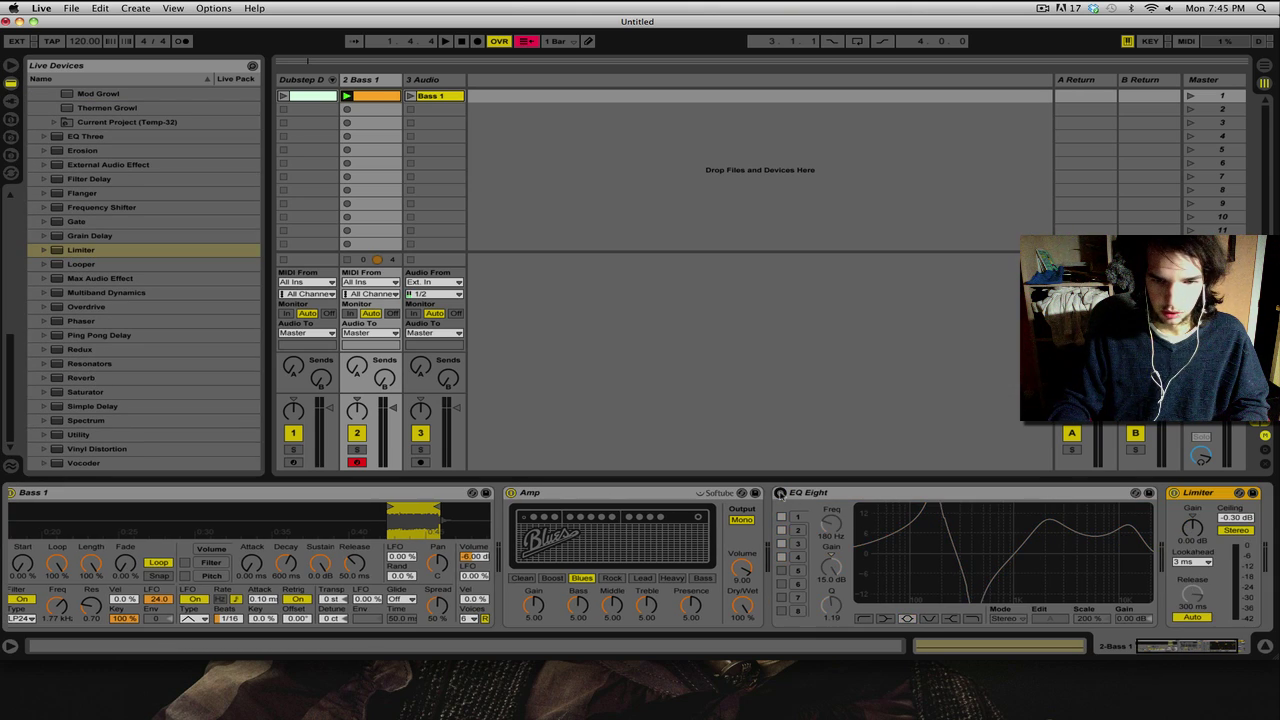
# Step: Set the Amp to Dual output and the Lead model with volume 5.87 and dry/wet 69.8 %, and play the clip
pyautogui.click(742, 522)
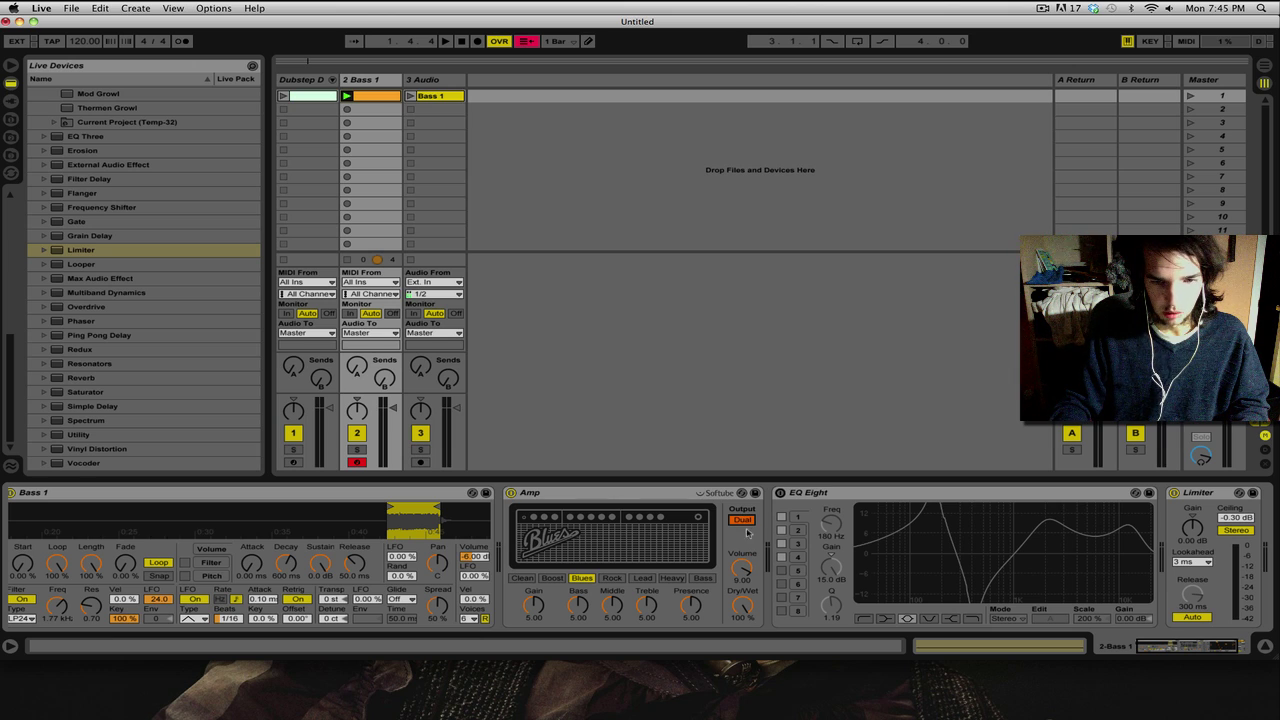
pyautogui.press('space')
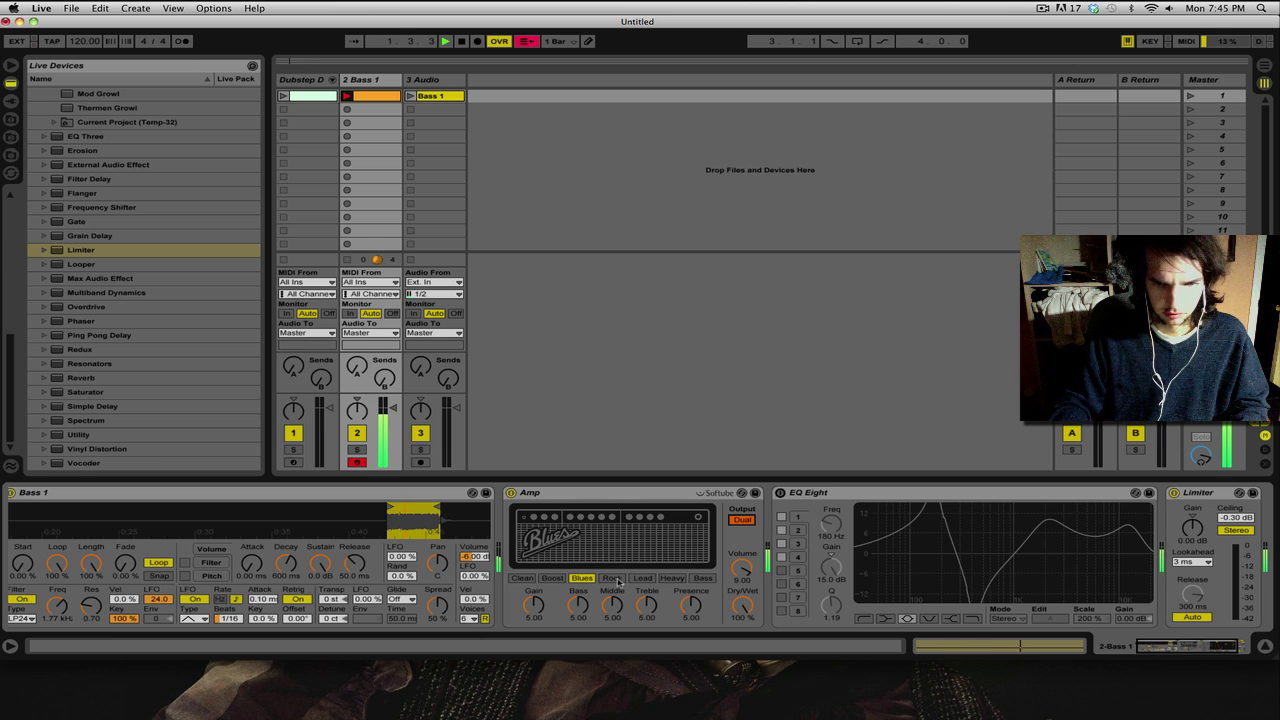
pyautogui.click(612, 578)
pyautogui.moveTo(747, 620); pyautogui.dragTo(747, 640)
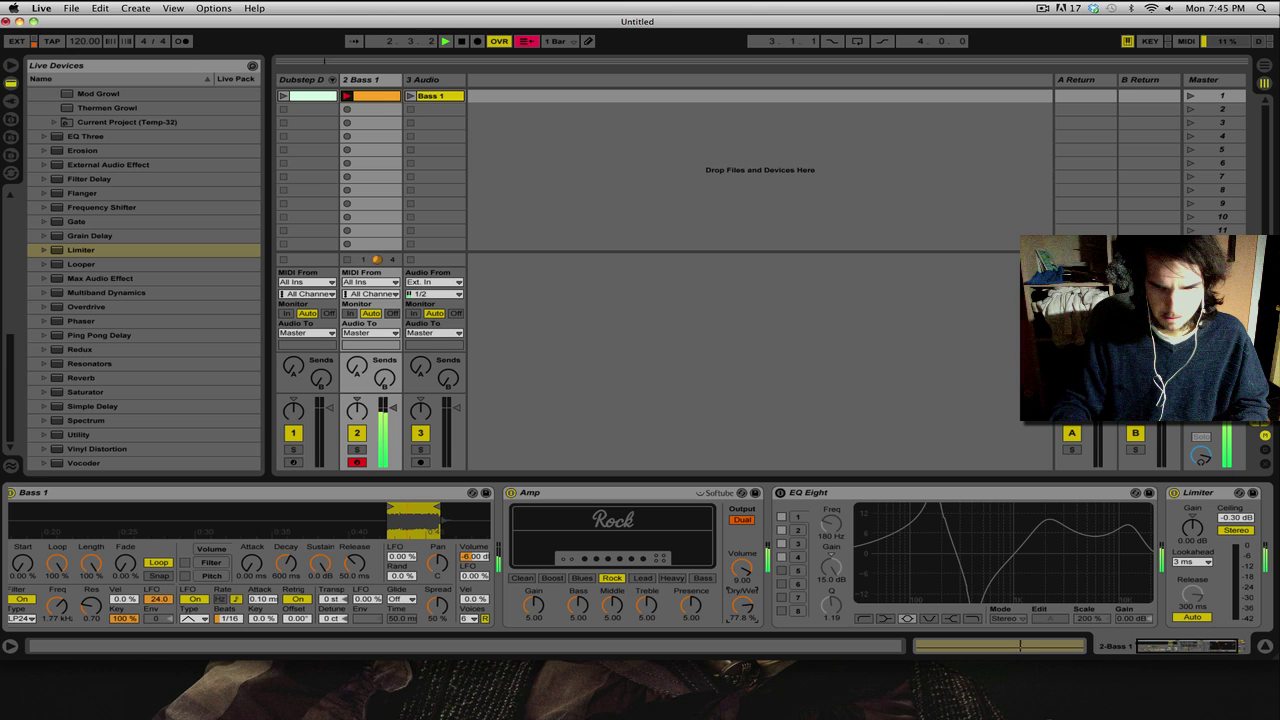
pyautogui.click(643, 579)
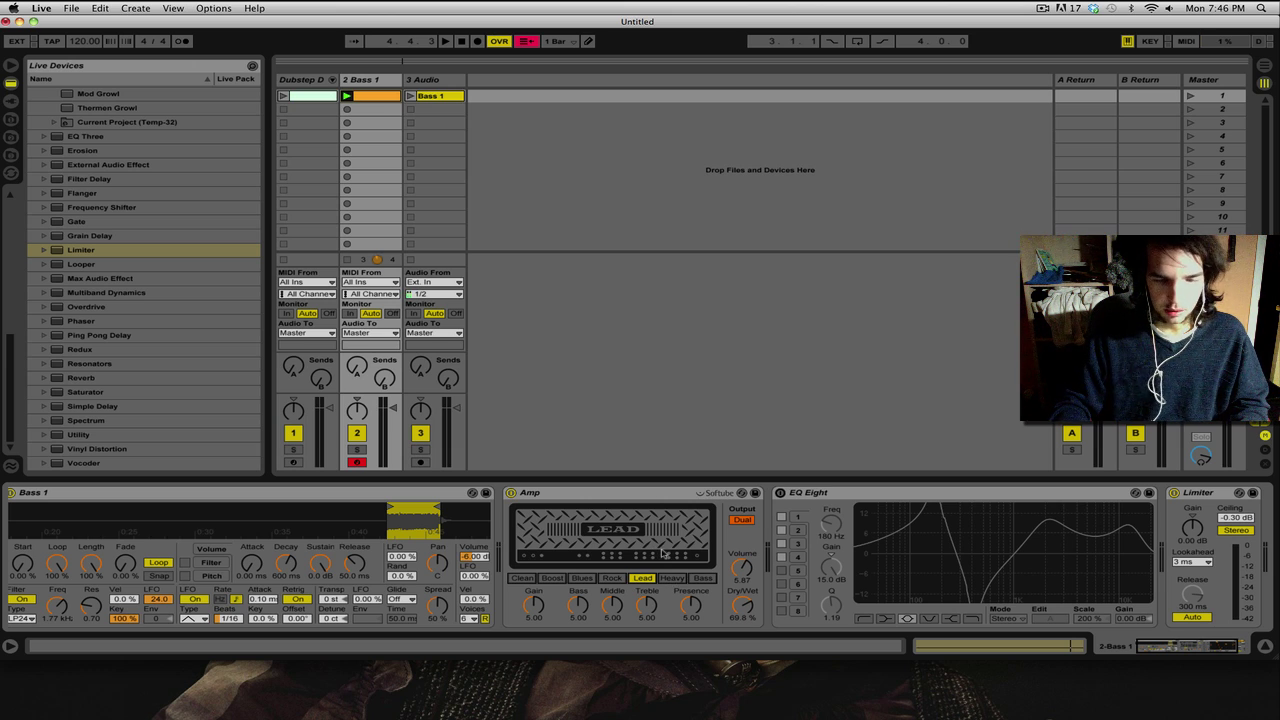
pyautogui.press('space')
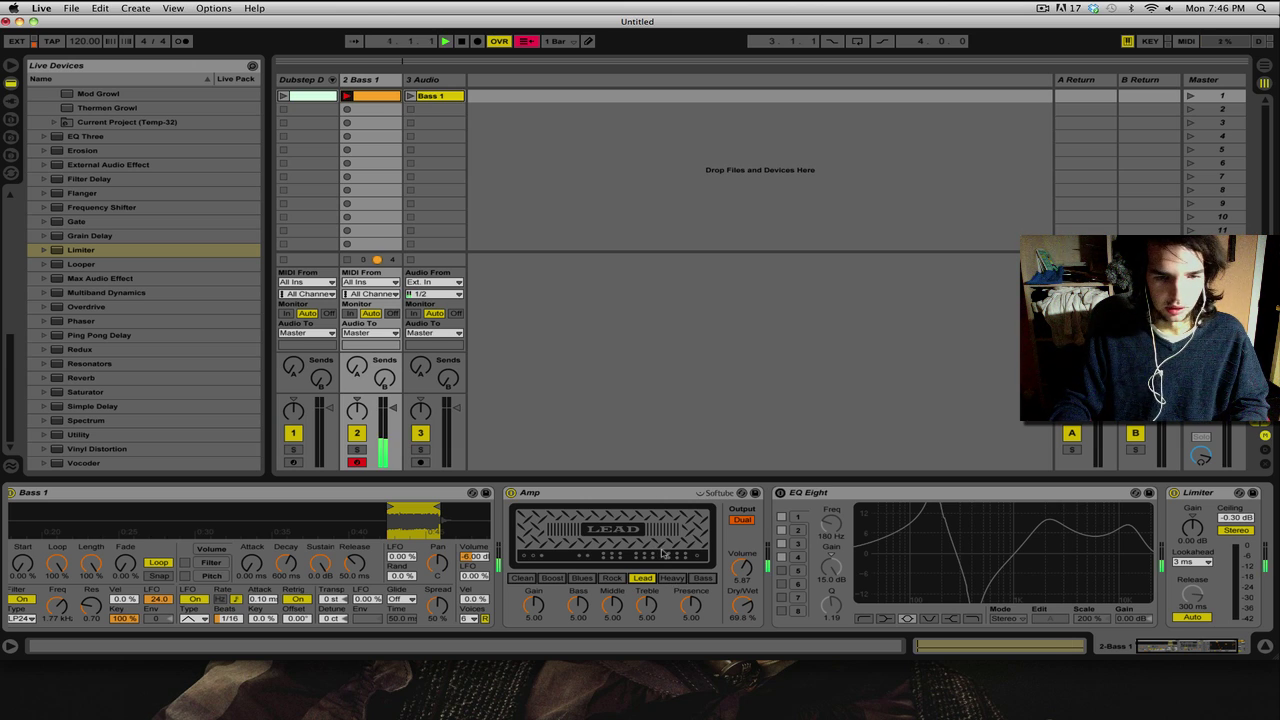
# Step: Switch EQ Eight back on and play the Bass 1 clip through the full effect chain
pyautogui.click(780, 493)
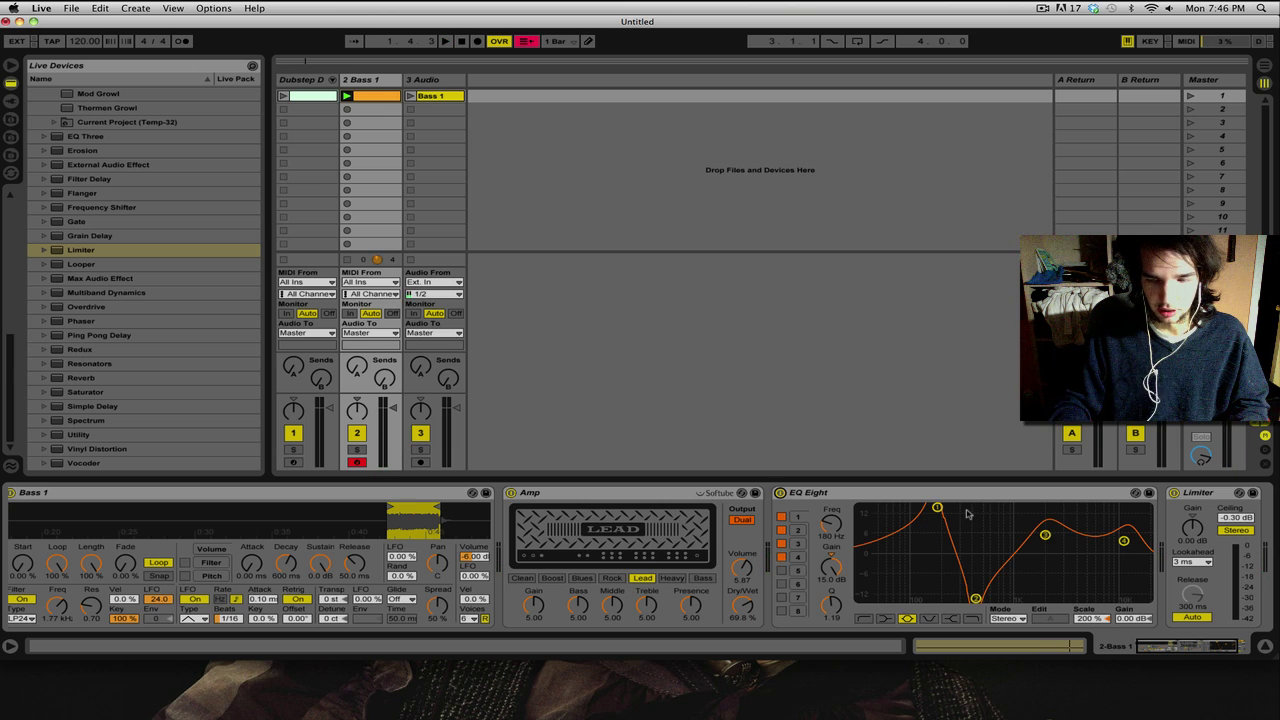
pyautogui.press('space')
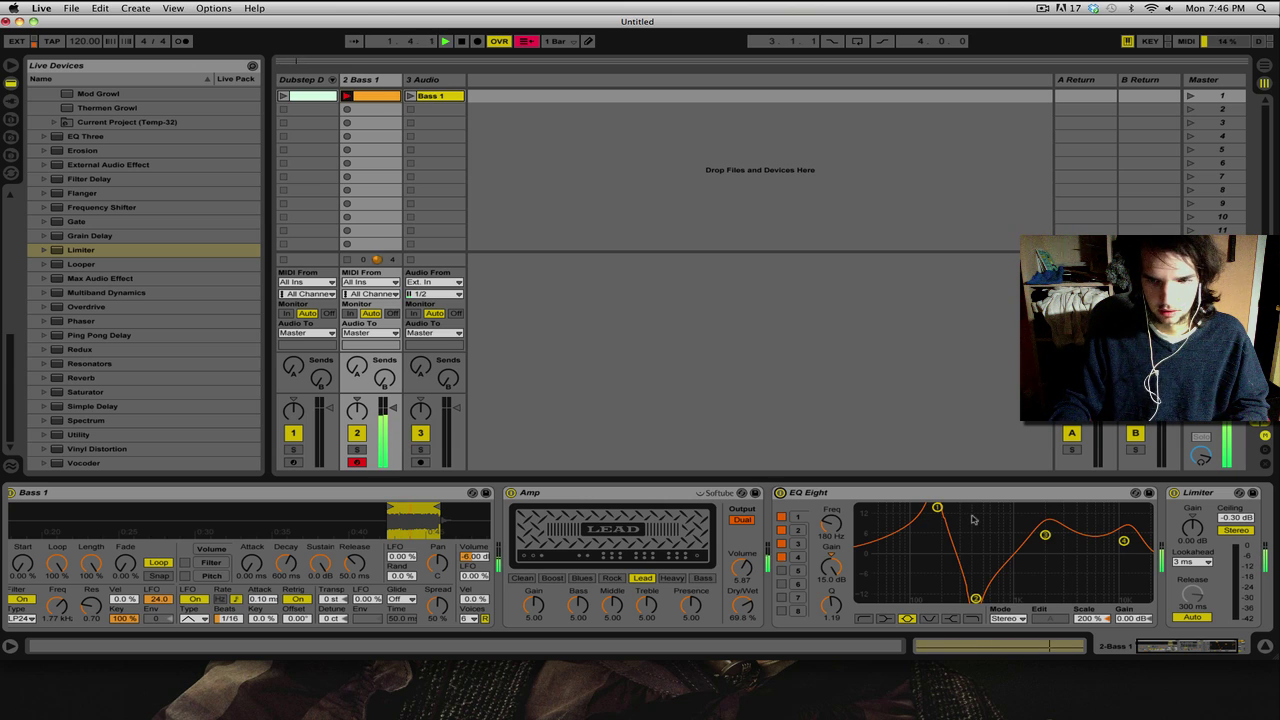
pyautogui.press('space')
# Step: Place the one-bar Bass 1 clip at bar 1 of its track in the Arrangement and loop that bar
pyautogui.press('Tab')
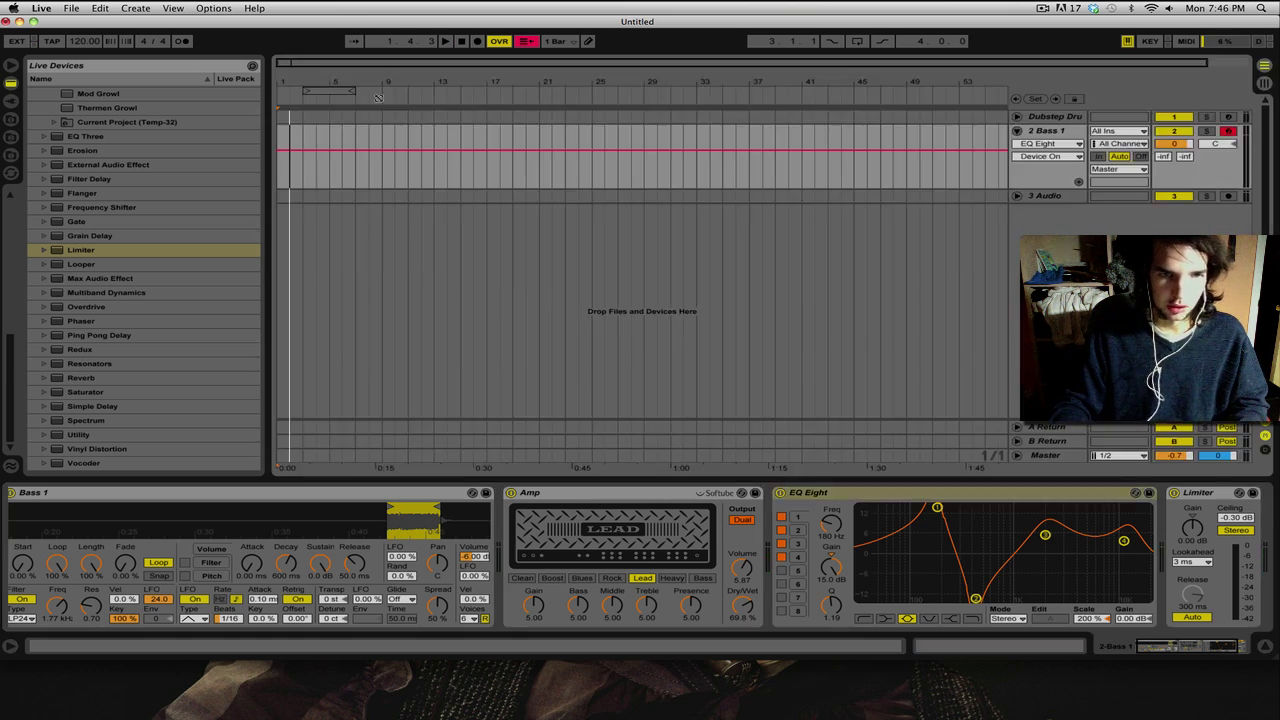
pyautogui.click(295, 170)
pyautogui.moveTo(282, 185); pyautogui.dragTo(283, 161)
pyautogui.moveTo(329, 60); pyautogui.dragTo(329, 160)
pyautogui.click(520, 41)
pyautogui.click(499, 41)
pyautogui.click(314, 150)
pyautogui.click(312, 131)
pyautogui.press('super+l')
pyautogui.press('+')
# Step: Show EQ Eight's 1 Frequency A automation in its own lane under the Bass 1 track
pyautogui.click(1071, 157)
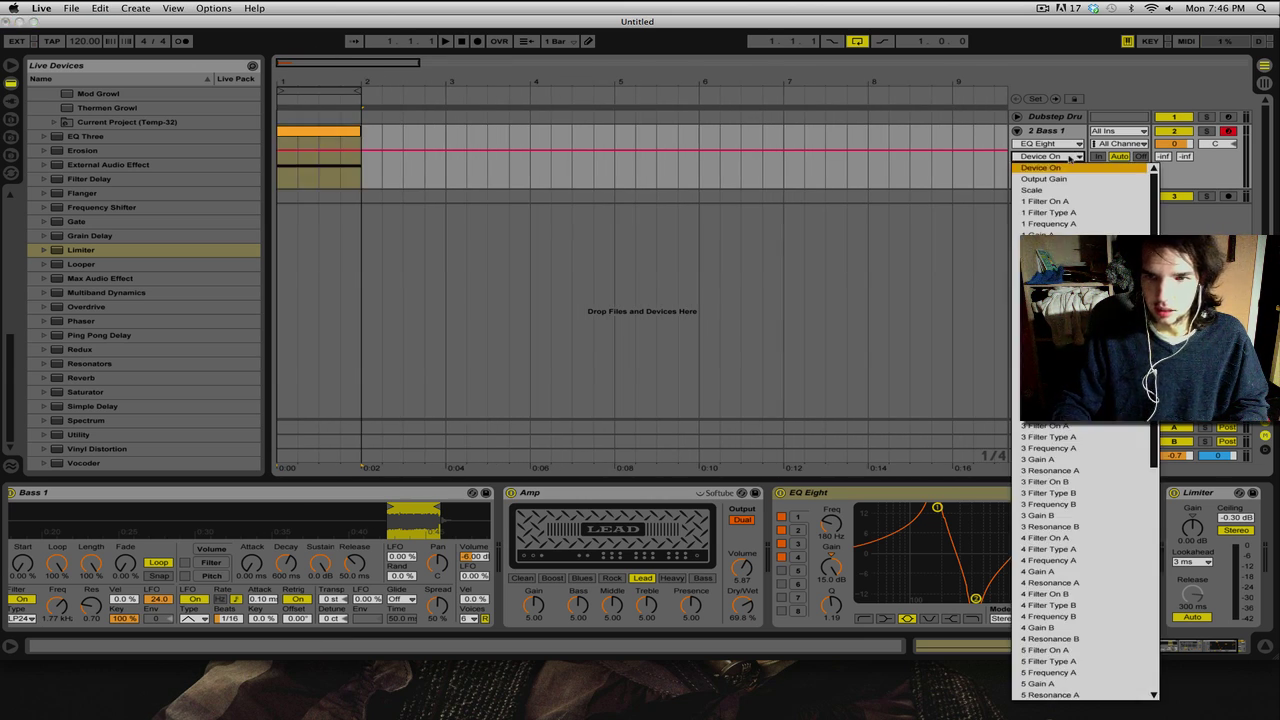
pyautogui.click(1084, 226)
pyautogui.click(1082, 178)
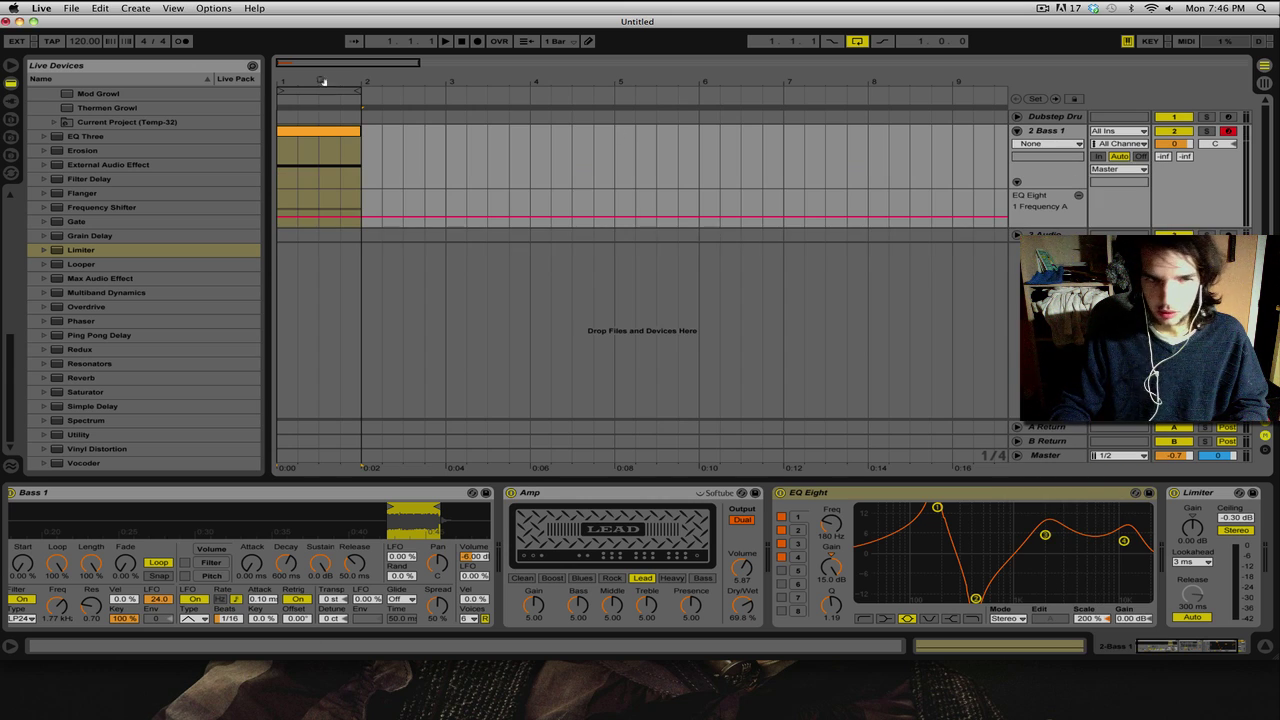
# Step: Fill bar 1 of the Bass 1 track with duplicates of the clip's first eighth note and play the result
pyautogui.moveTo(337, 59); pyautogui.dragTo(304, 63)
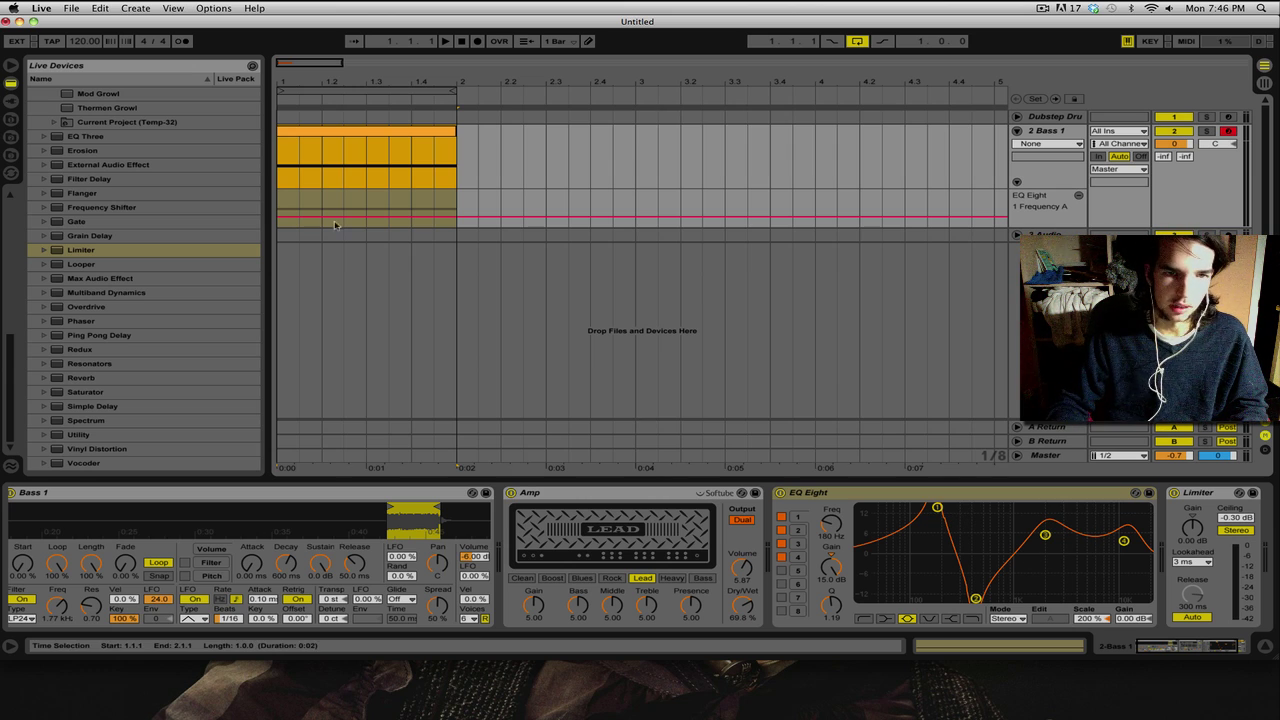
pyautogui.moveTo(303, 172); pyautogui.dragTo(268, 168)
pyautogui.press('Right')
pyautogui.press('Right')
pyautogui.press('Right')
pyautogui.press('Right')
pyautogui.press('Right')
pyautogui.press('Right')
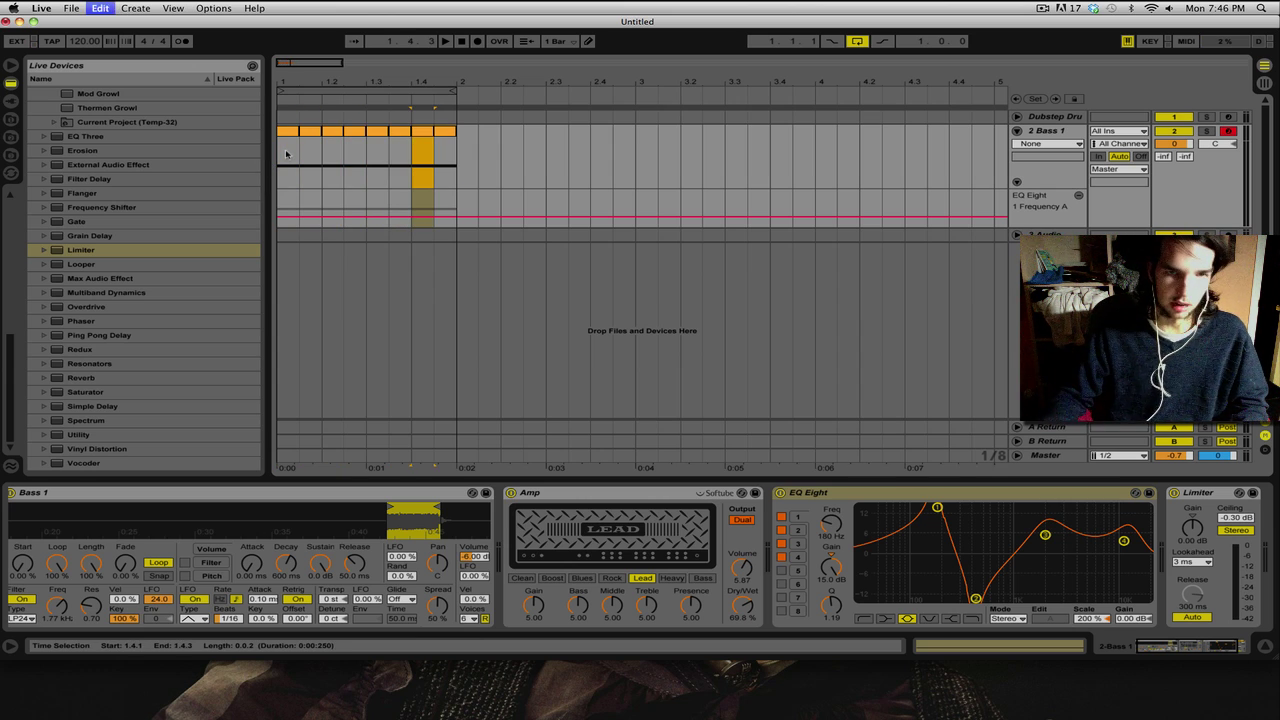
pyautogui.press('super+d')
pyautogui.click(287, 131)
pyautogui.press('space')
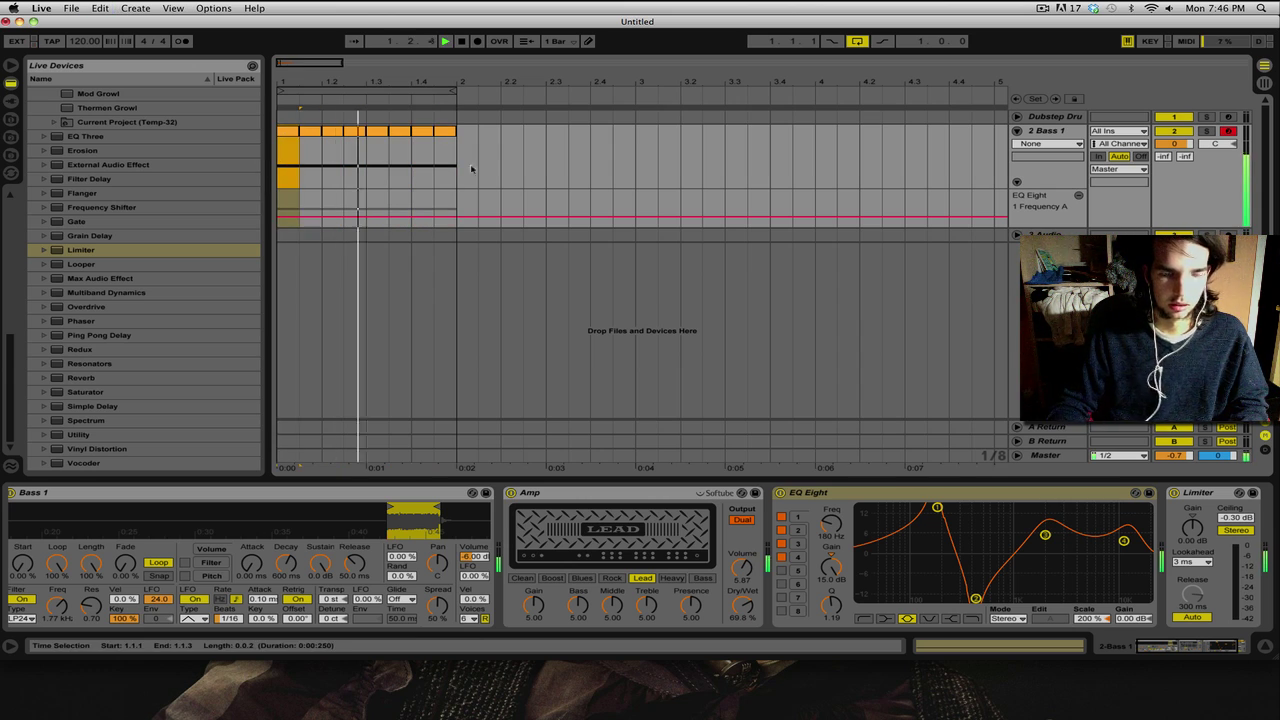
# Step: Draw 1 Frequency A automation on the first and third eighths of bar 1 and shape it into falling ramps
pyautogui.press('super+b')
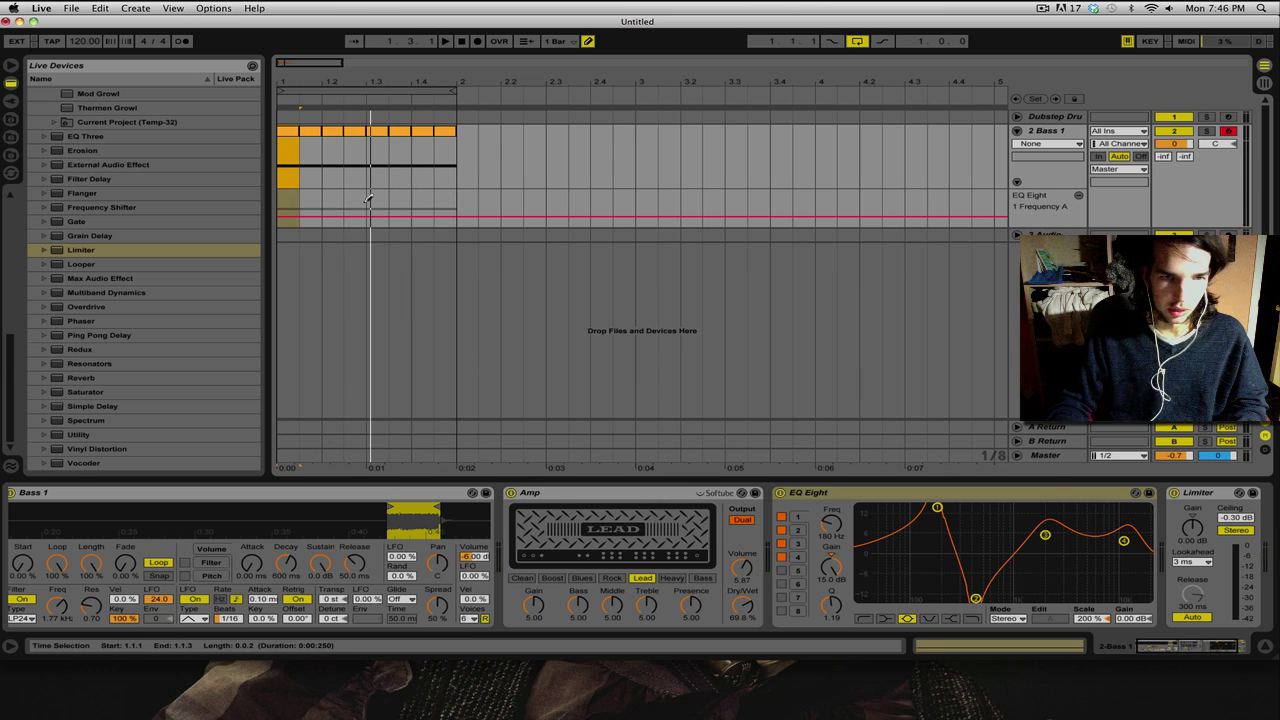
pyautogui.click(292, 198)
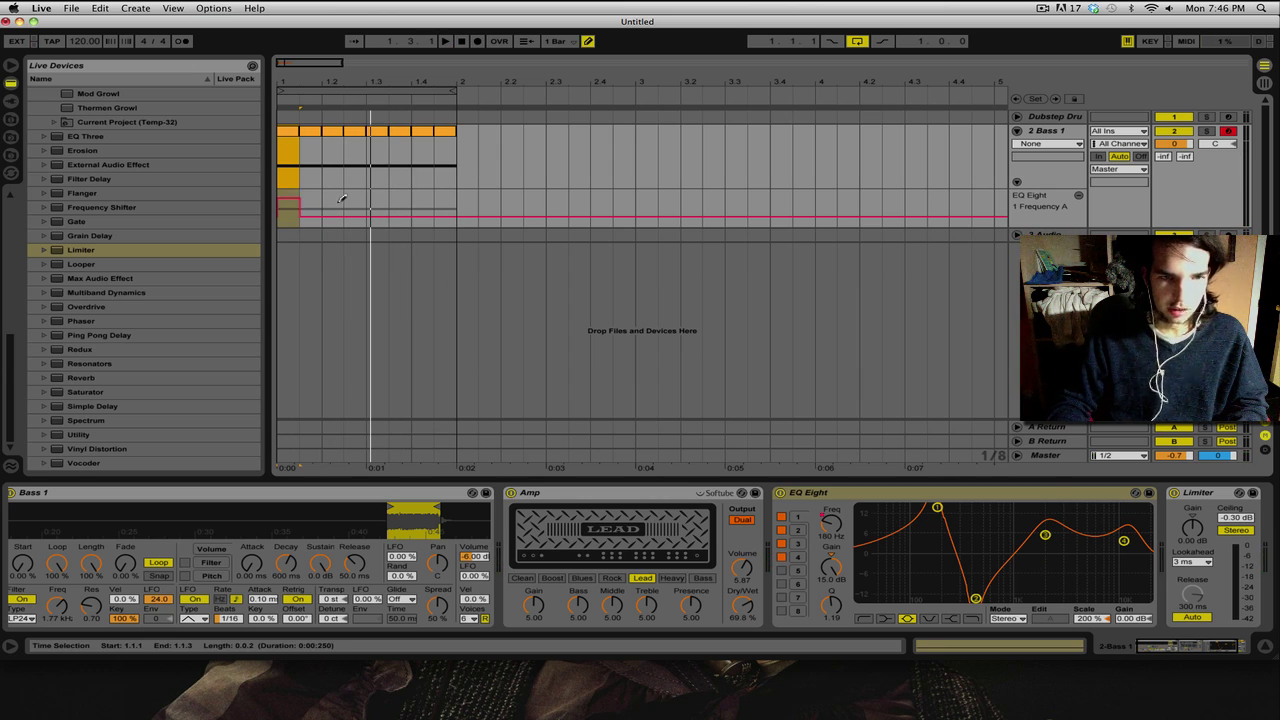
pyautogui.click(337, 202)
pyautogui.press('super+b')
pyautogui.click(343, 203)
pyautogui.click(322, 214)
pyautogui.click(299, 201)
pyautogui.press('space')
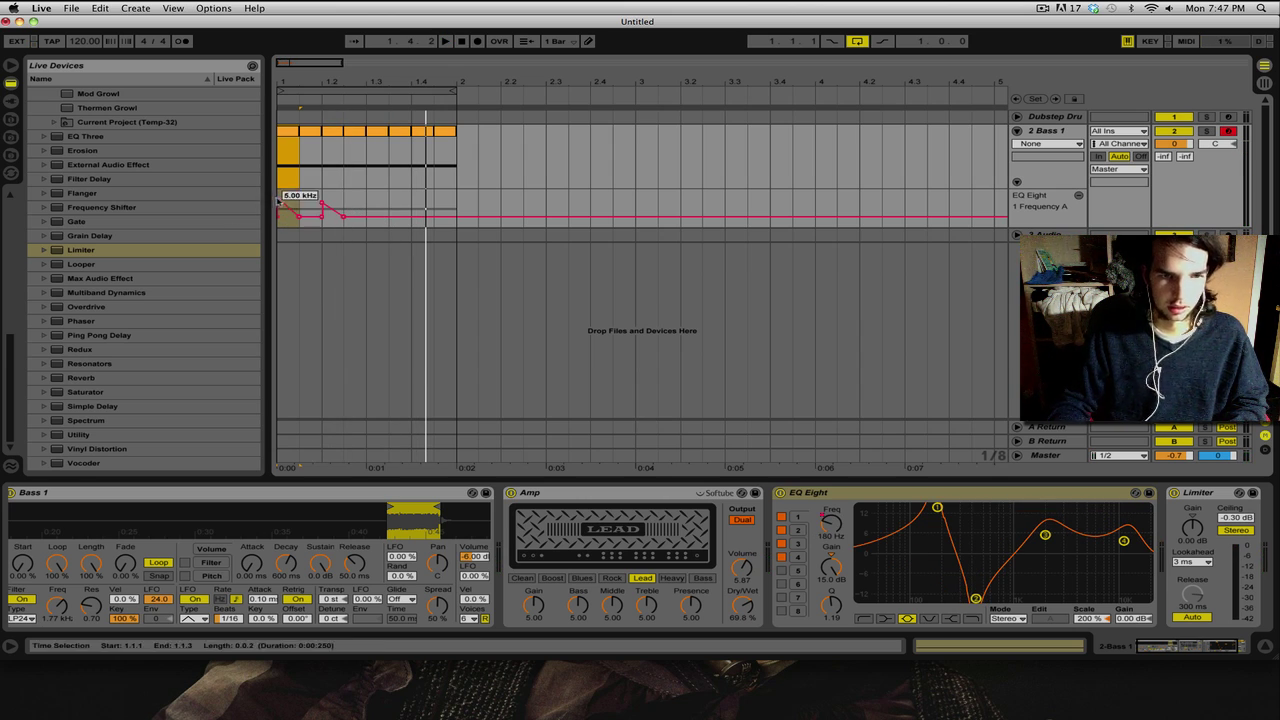
# Step: Reshape the two 1 Frequency A automation ramps so that they rise within their eighths, and play the loop
pyautogui.moveTo(278, 199); pyautogui.dragTo(358, 207)
pyautogui.press('space')
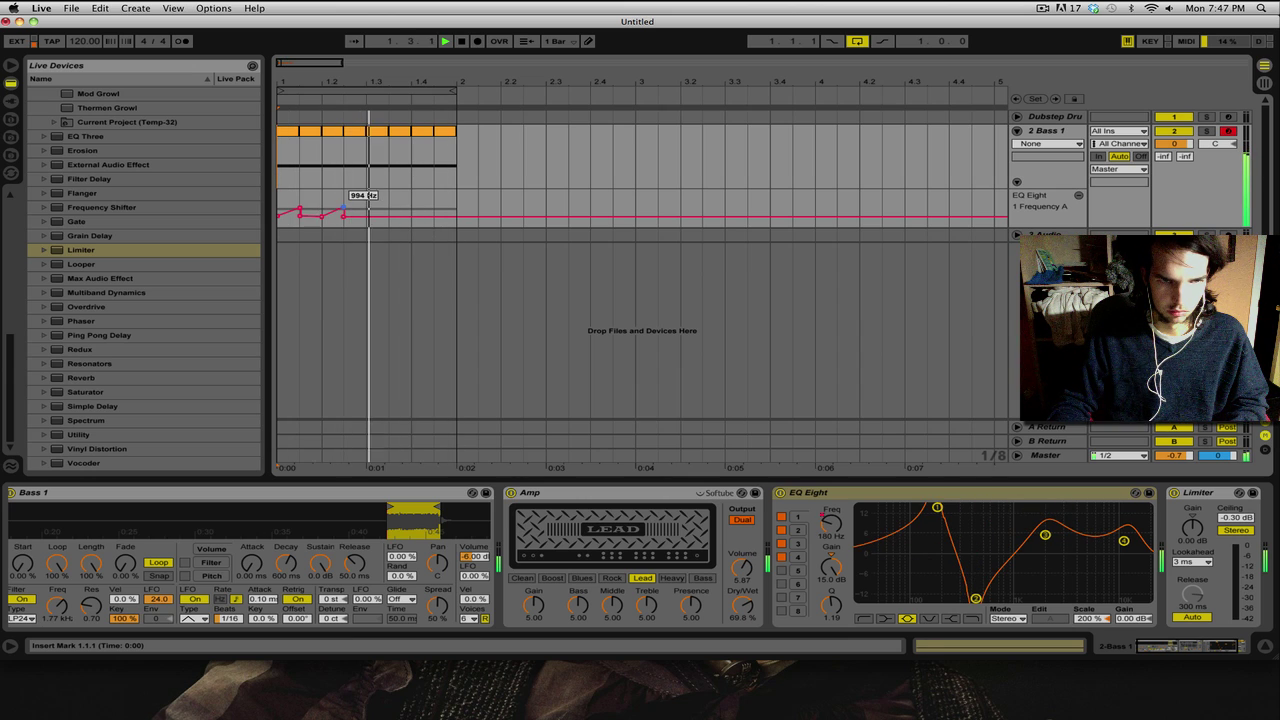
pyautogui.moveTo(345, 210); pyautogui.dragTo(381, 198)
# Step: Duplicate the rising frequency ramps across the rest of bar 1, clear the automation selection just after it, and play from the start
pyautogui.press('super+d')
pyautogui.hotkey('ctrl', 'd')
pyautogui.click(368, 203)
pyautogui.keyDown('shift'); pyautogui.click(345, 201); pyautogui.keyUp('shift')
pyautogui.hotkey('ctrl', 'd')
pyautogui.hotkey('ctrl', 'd')
pyautogui.click(500, 203)
pyautogui.moveTo(467, 205); pyautogui.dragTo(460, 205)
pyautogui.press('Delete')
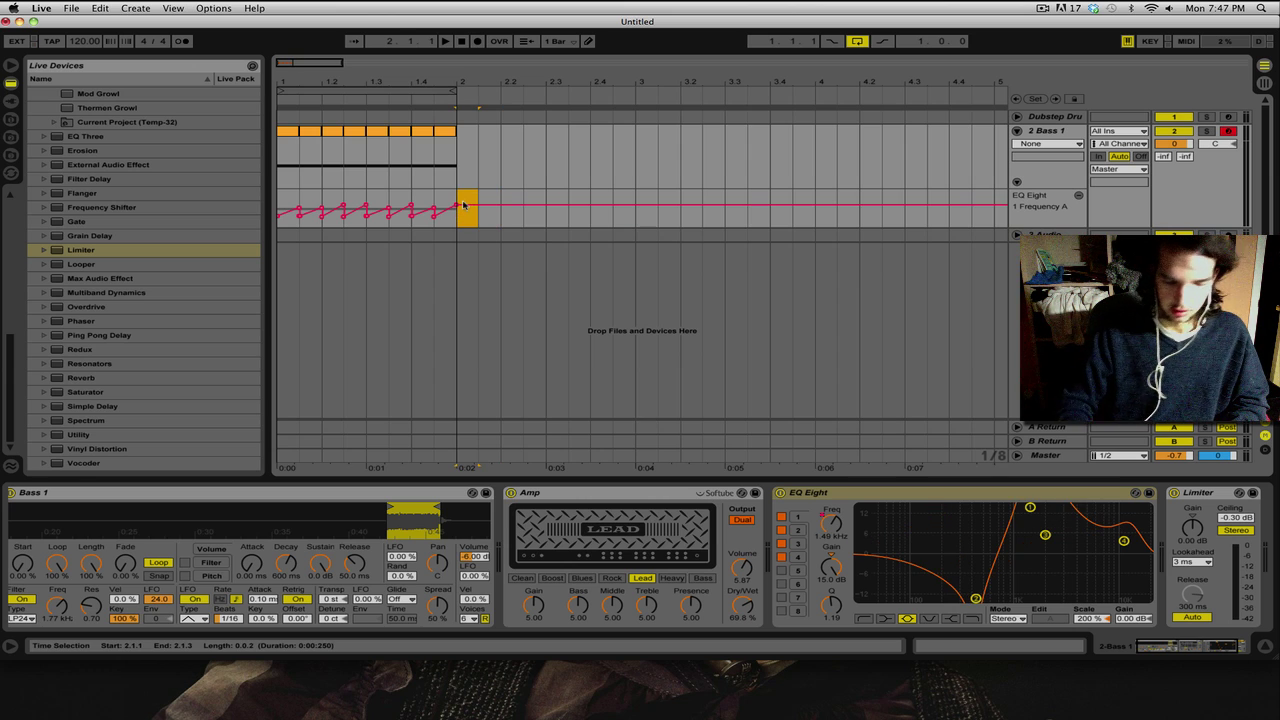
pyautogui.click(285, 130)
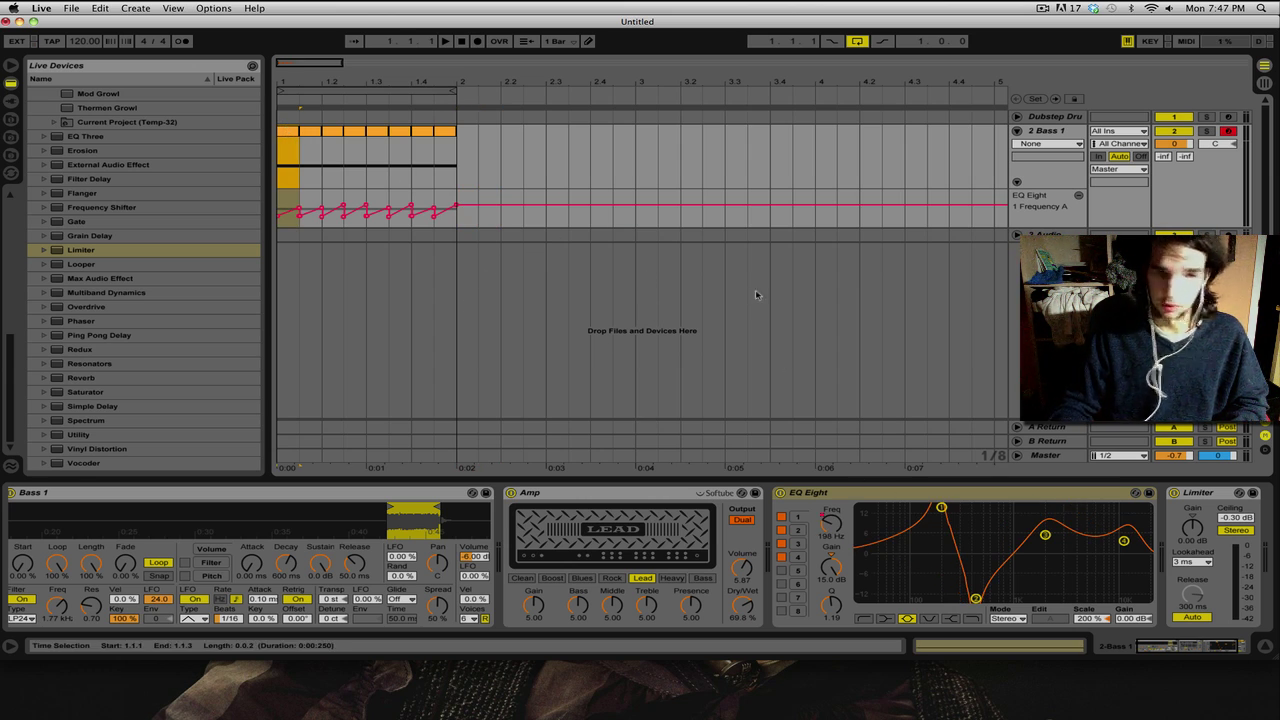
pyautogui.press('space')
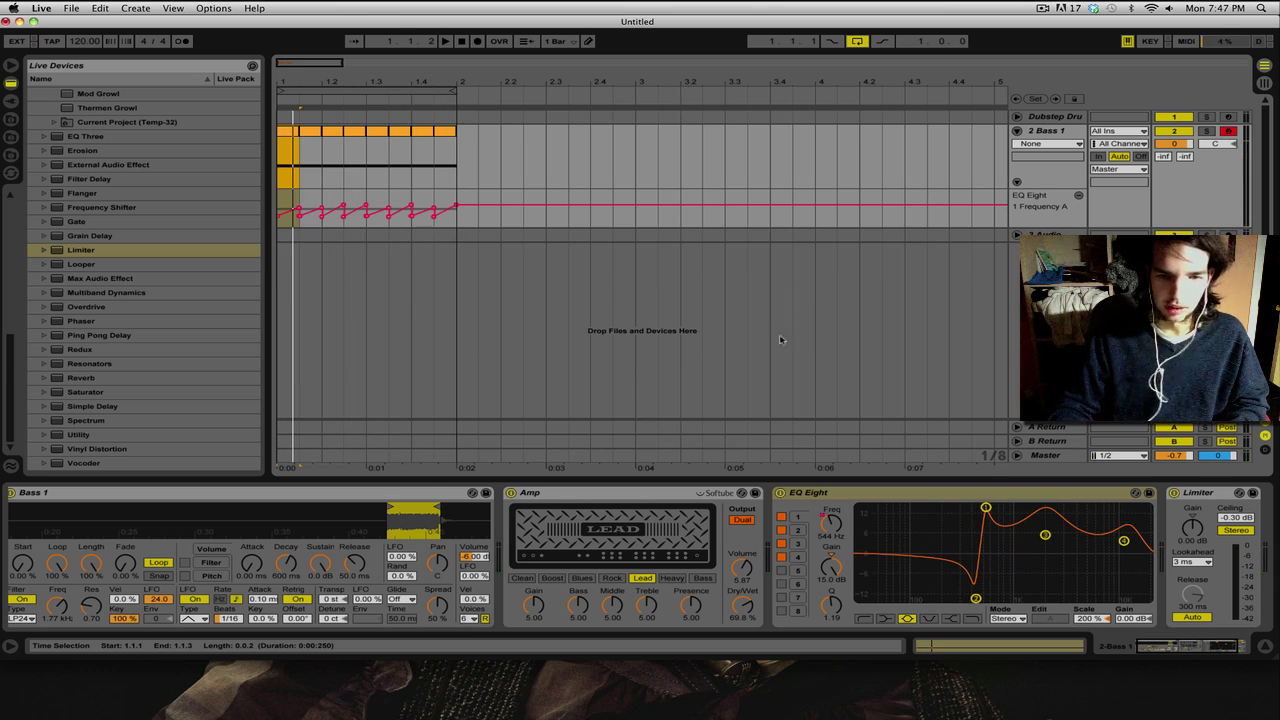
# Step: Copy the Dubstep Drums clip from the Session into bar 1 of its Arrangement track and play it with the bass
pyautogui.press('Tab')
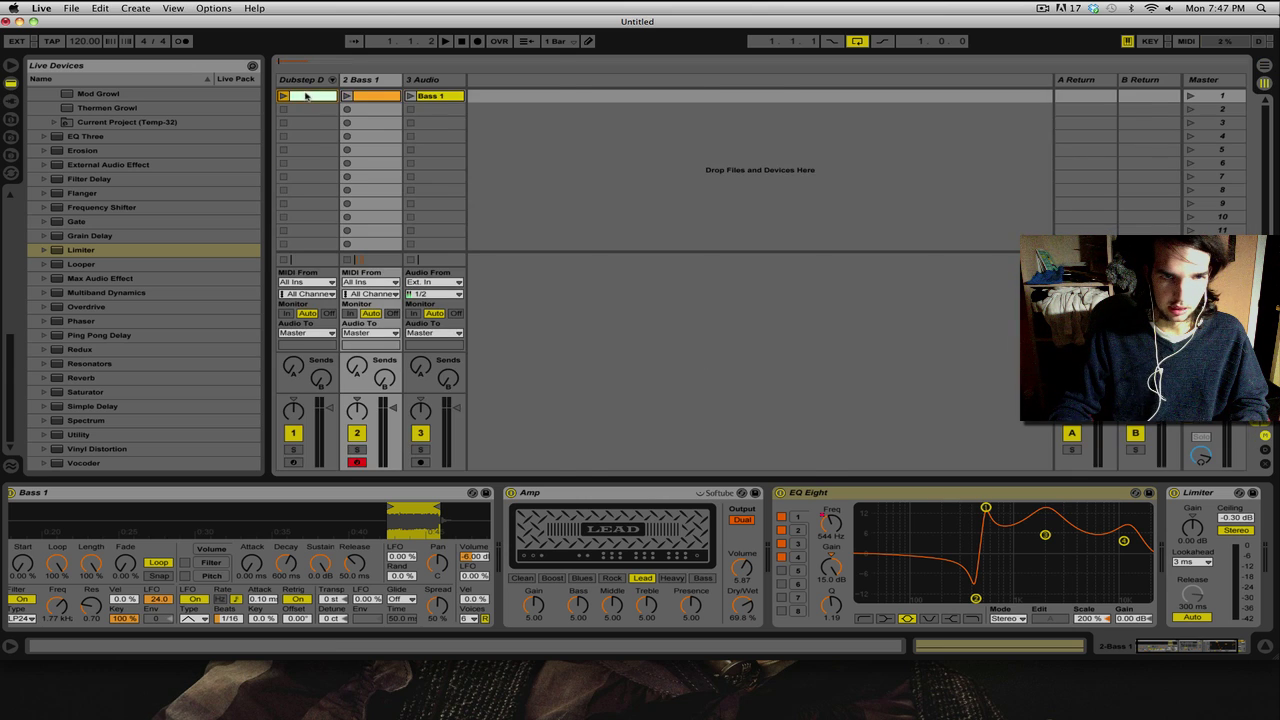
pyautogui.press('Tab')
pyautogui.click(284, 118)
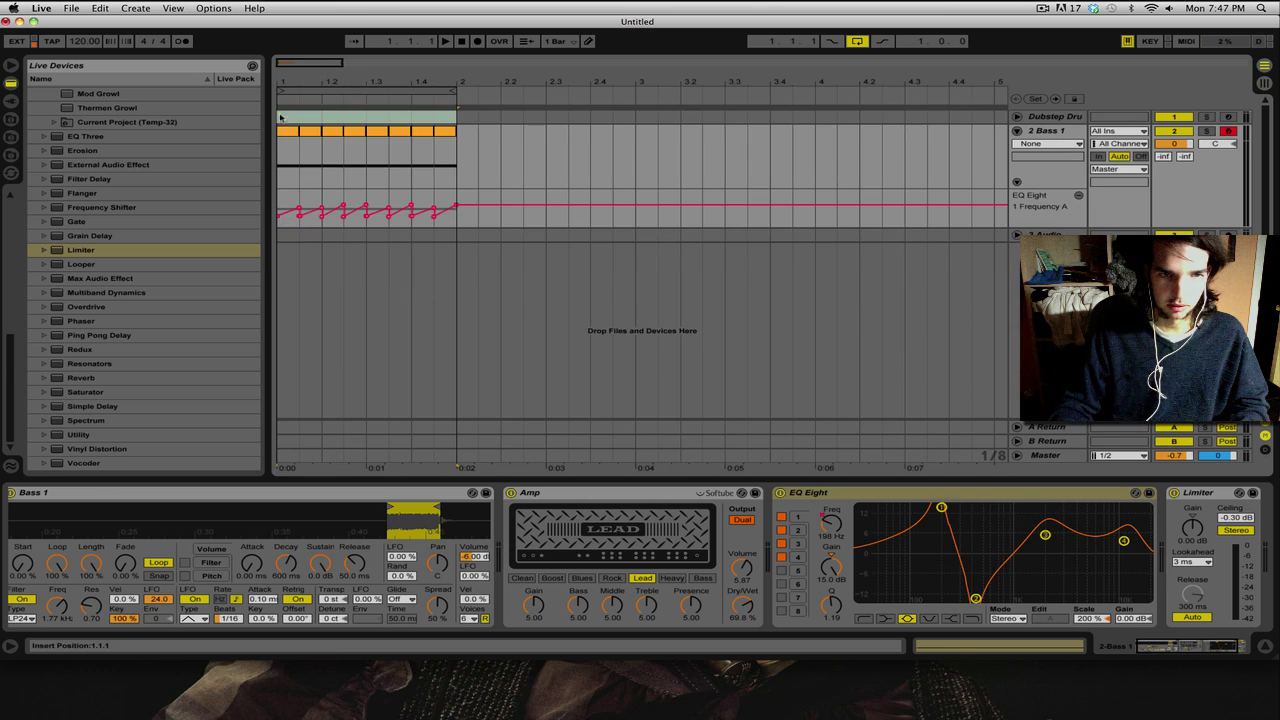
pyautogui.press('space')
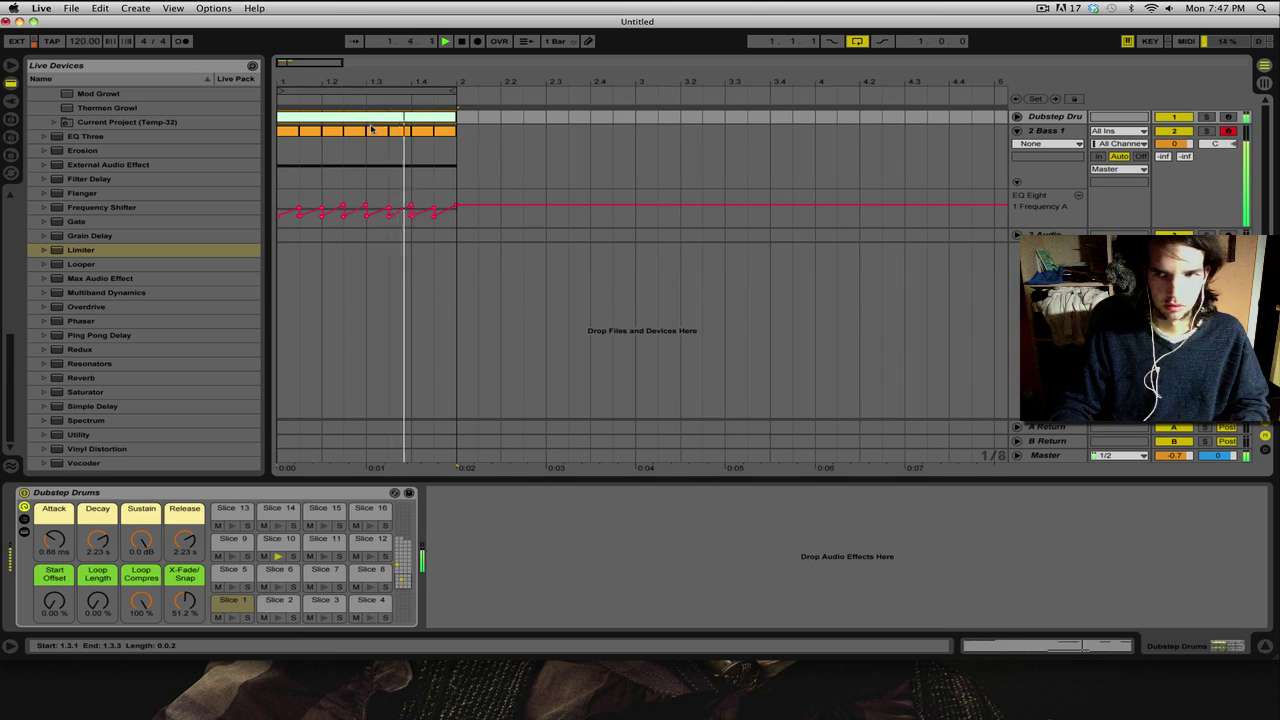
# Step: Delete the Slice 25 notes in the second half of the Dubstep Drums clip
pyautogui.doubleClick(394, 117)
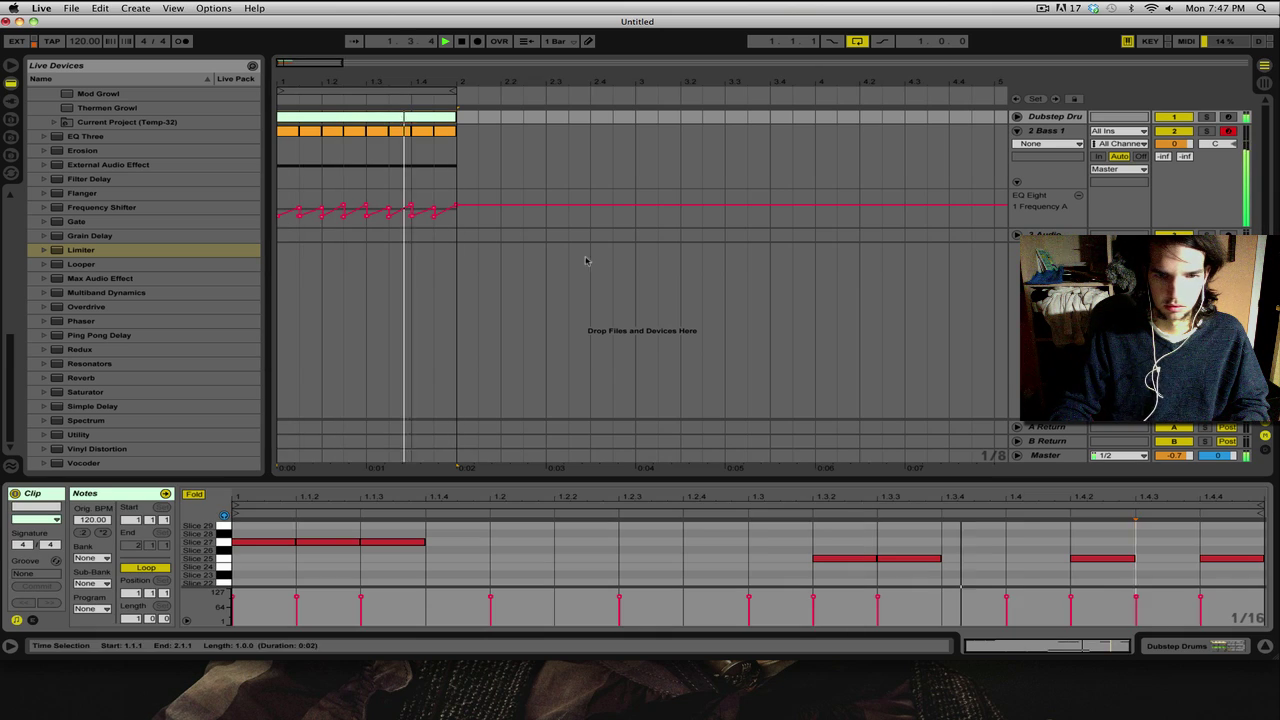
pyautogui.moveTo(812, 545); pyautogui.dragTo(1260, 560)
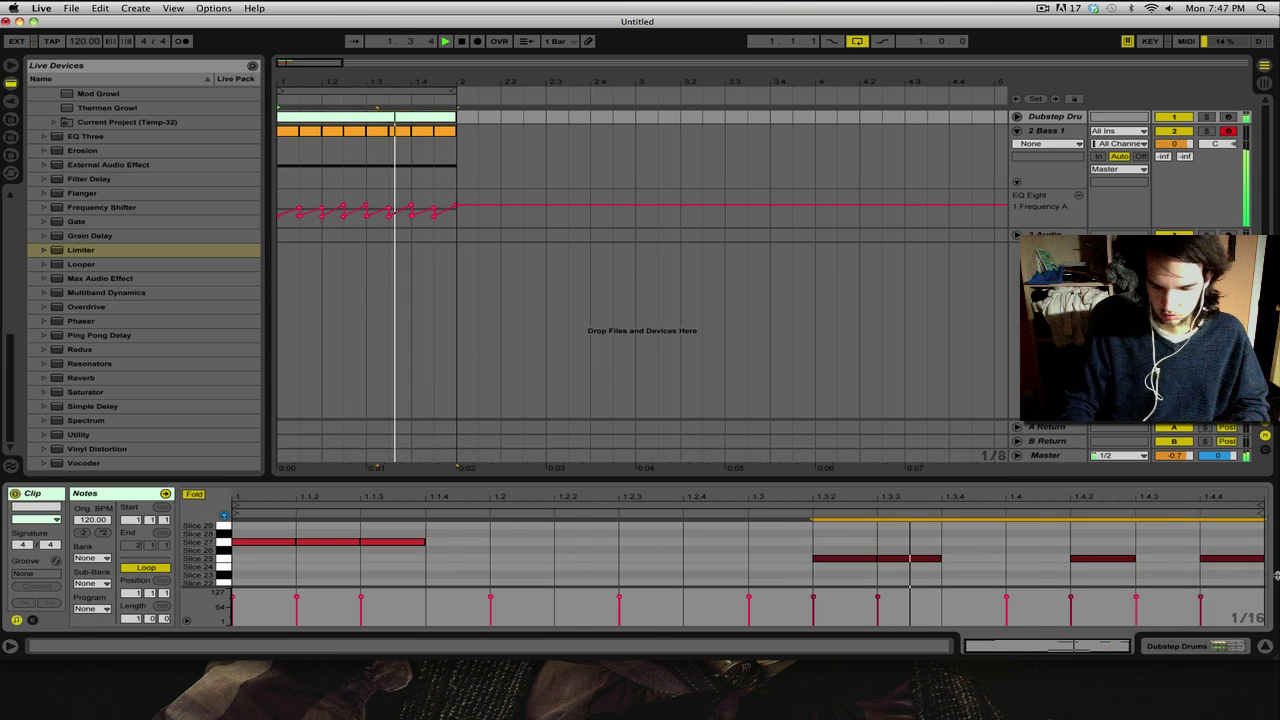
pyautogui.press('Delete')
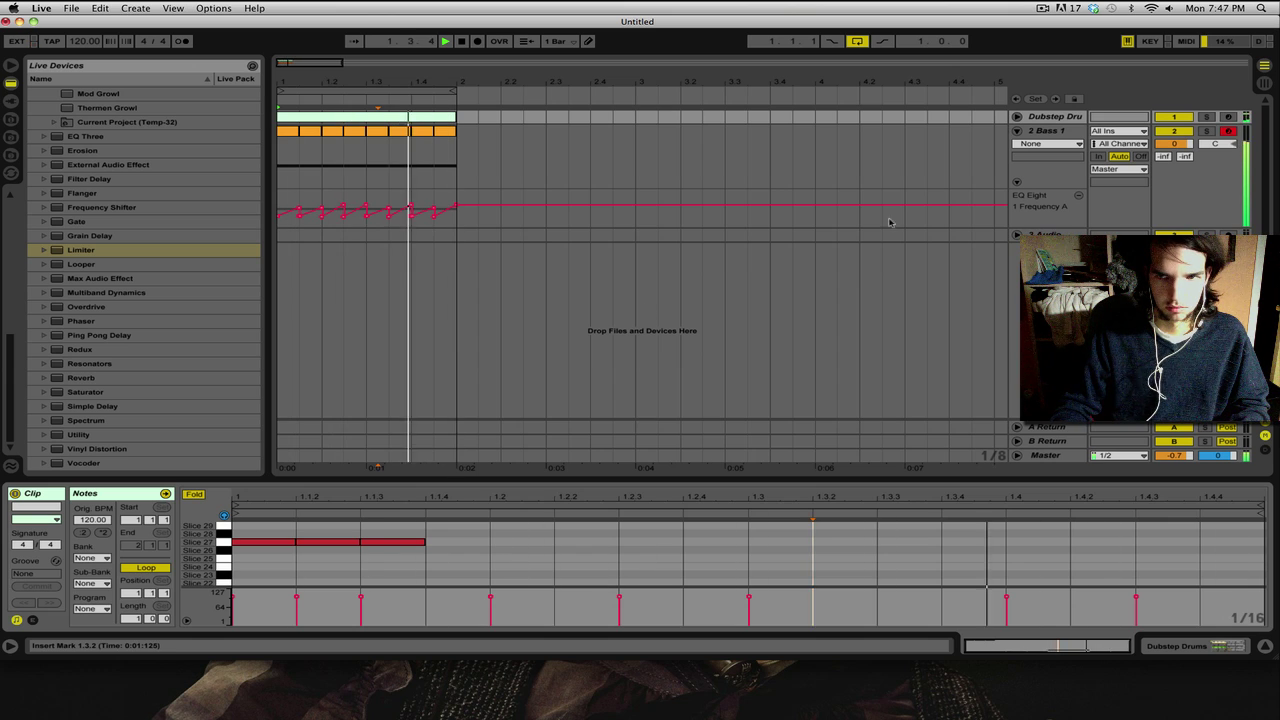
# Step: Add a Compressor after the Dubstep Drums rack on its track and set its threshold to -15.6 dB
pyautogui.click(1052, 118)
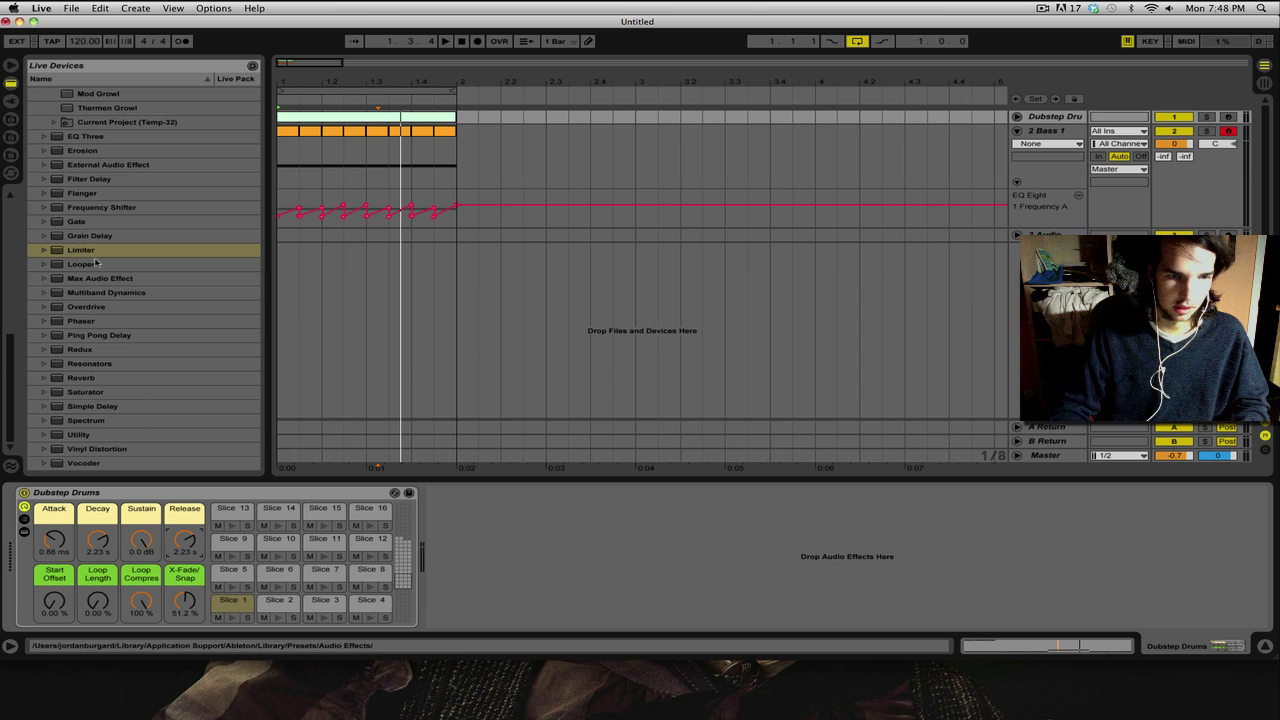
pyautogui.moveTo(81, 250)
pyautogui.mouseDown()
pyautogui.moveTo(443, 508)
pyautogui.moveTo(83, 247)
pyautogui.mouseUp()
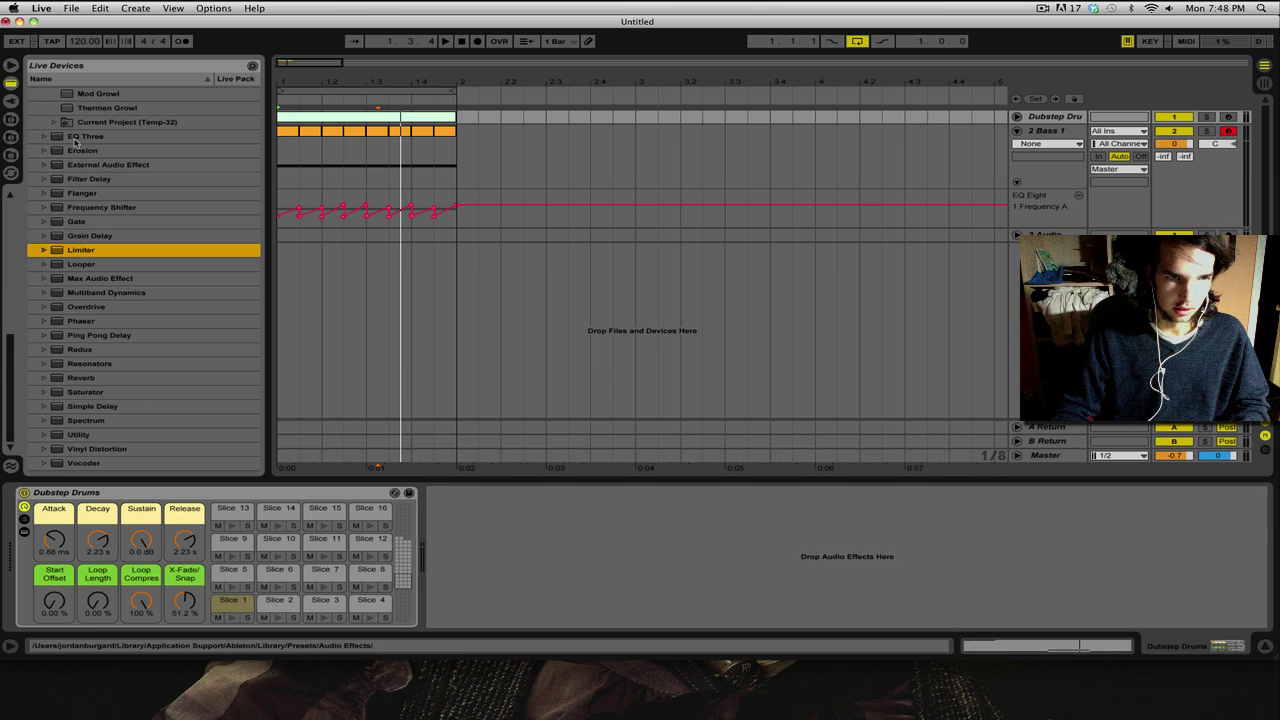
pyautogui.scroll(5, 74, 150)
pyautogui.click(52, 256)
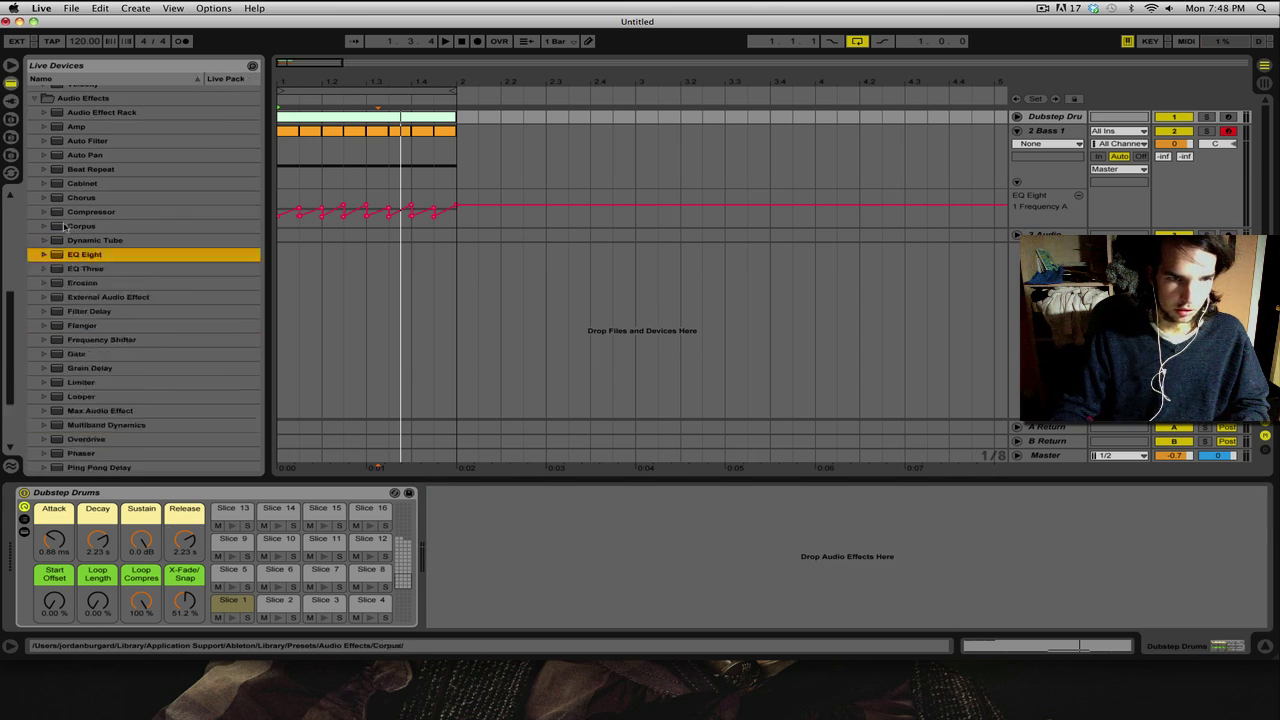
pyautogui.moveTo(71, 213)
pyautogui.mouseDown()
pyautogui.moveTo(90, 214)
pyautogui.moveTo(510, 598)
pyautogui.mouseUp()
pyautogui.moveTo(500, 548); pyautogui.dragTo(504, 536)
# Step: Add a Saturator after the drum Compressor with the Sinoid Fold curve and Soft Clip on, and play the loop
pyautogui.scroll(-5, 108, 430)
pyautogui.moveTo(82, 396); pyautogui.dragTo(781, 567)
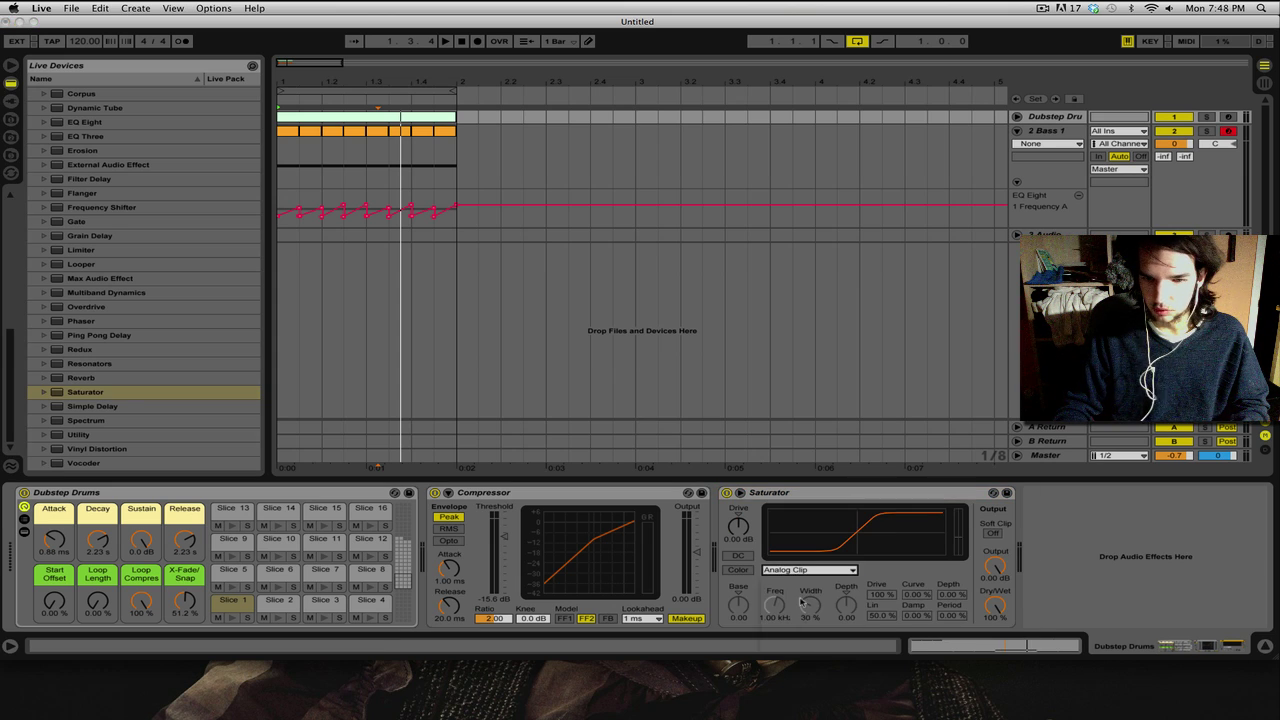
pyautogui.click(808, 569)
pyautogui.click(786, 626)
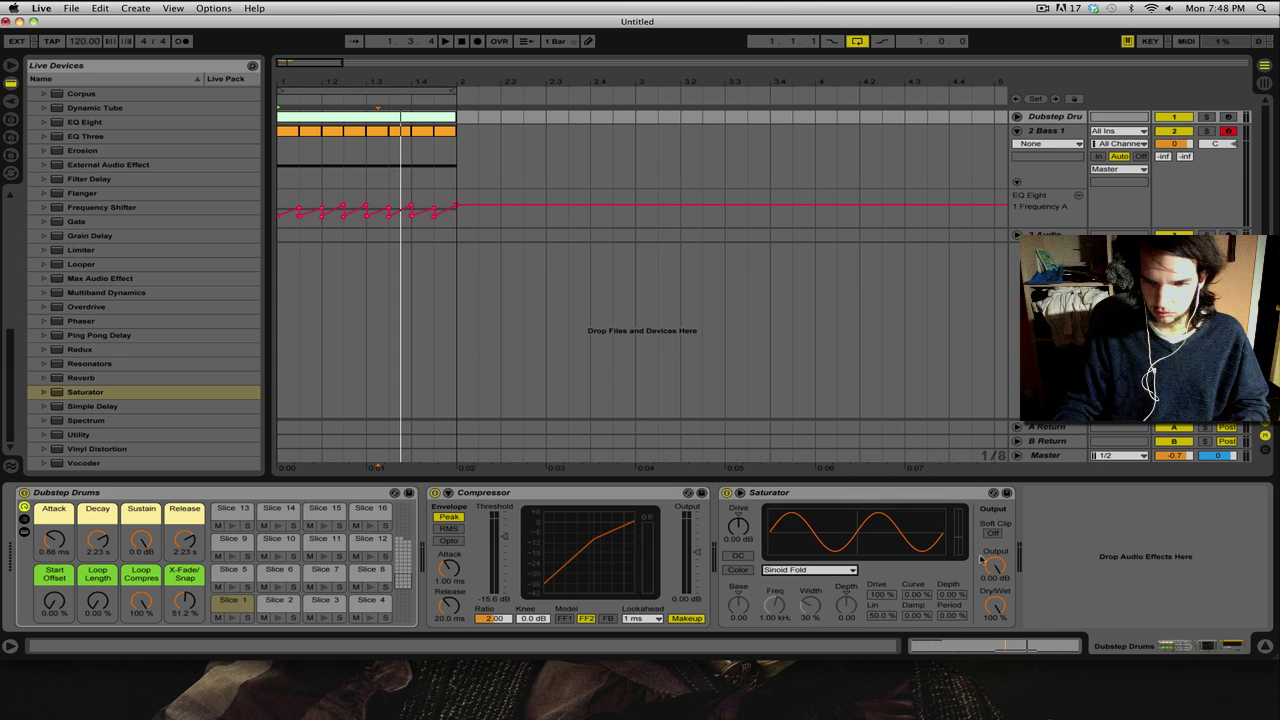
pyautogui.click(992, 533)
pyautogui.press('space')
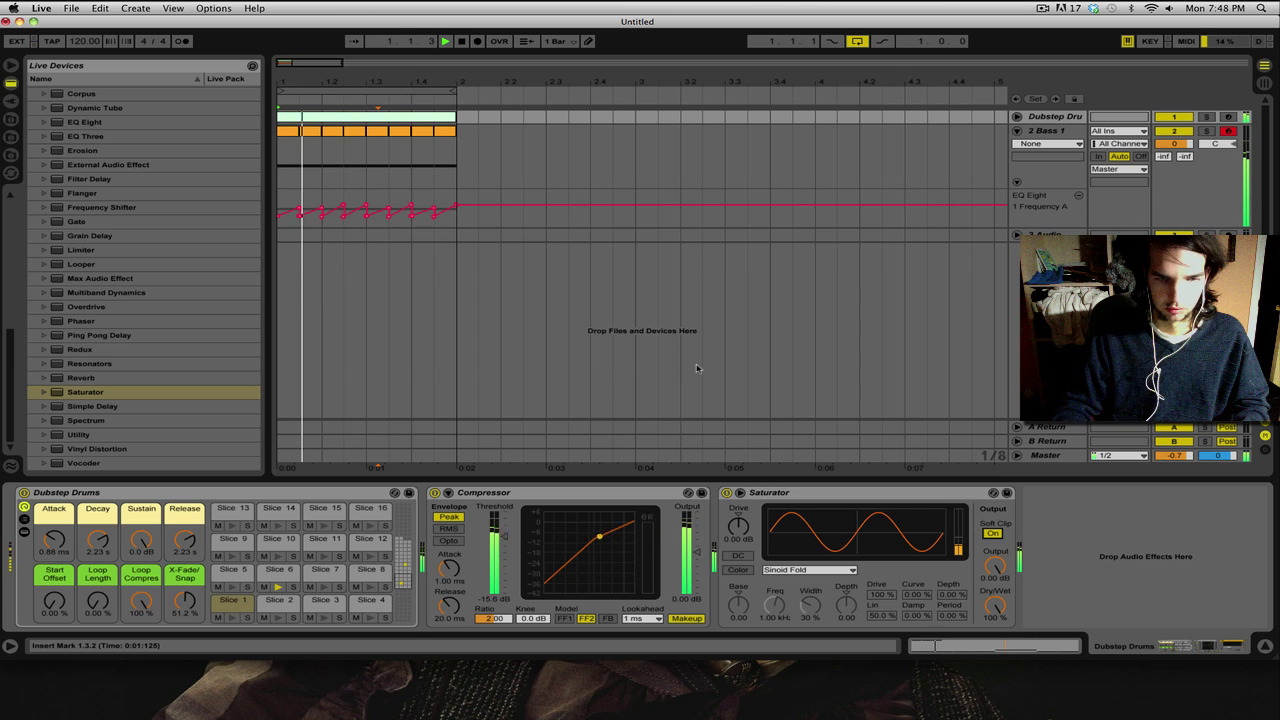
pyautogui.press('space')
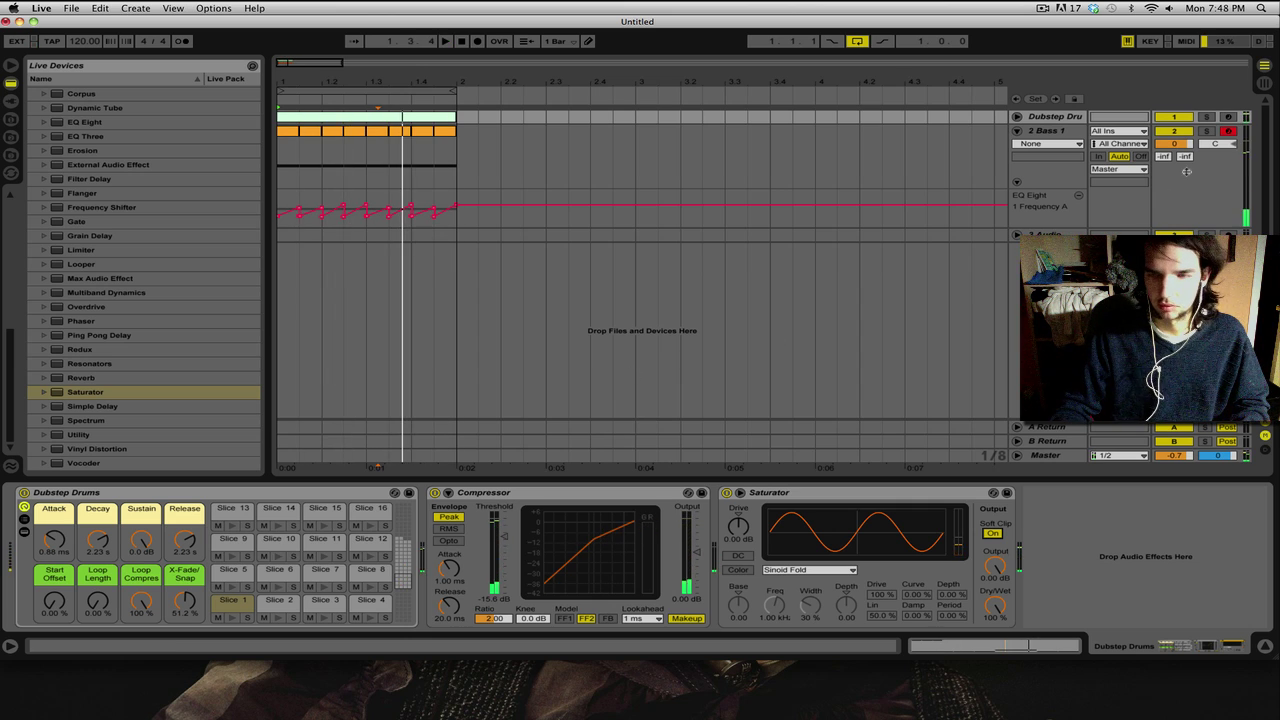
# Step: Show the Bass 1 Simpler's S Start automation in its own lane on the 2 Bass 1 track
pyautogui.click(1064, 133)
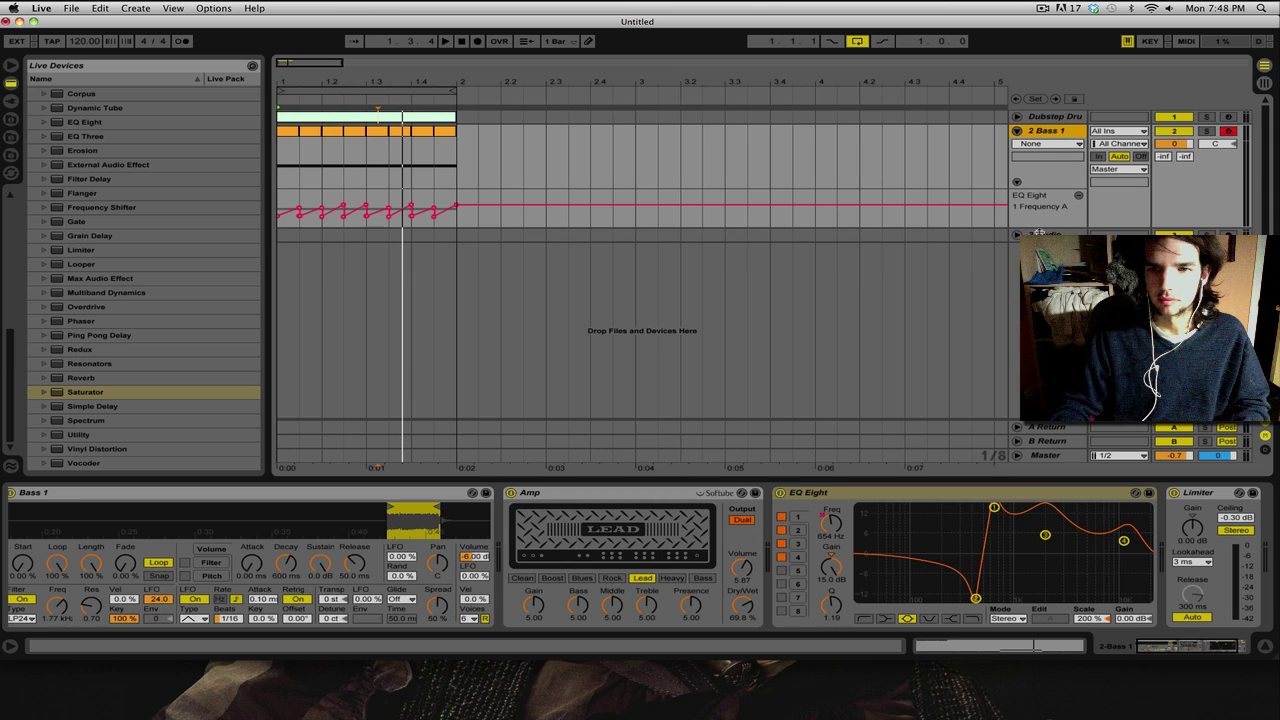
pyautogui.click(1160, 643)
pyautogui.click(28, 566)
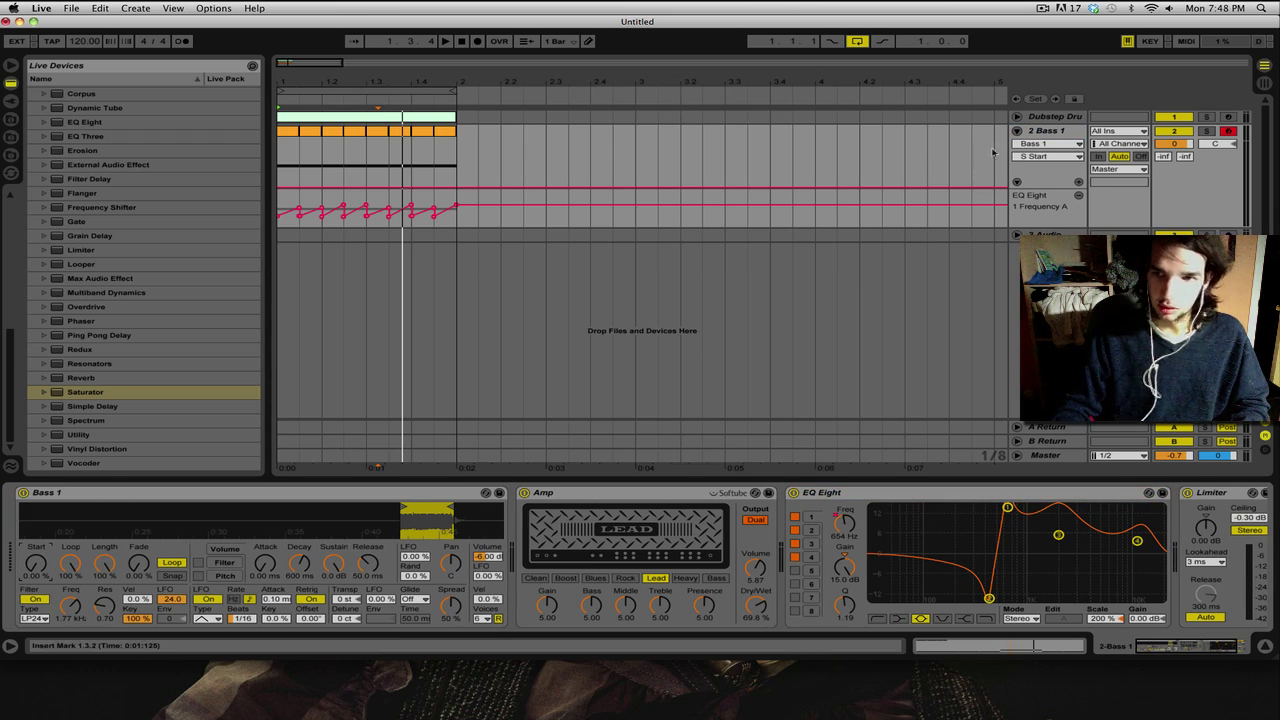
pyautogui.click(1078, 182)
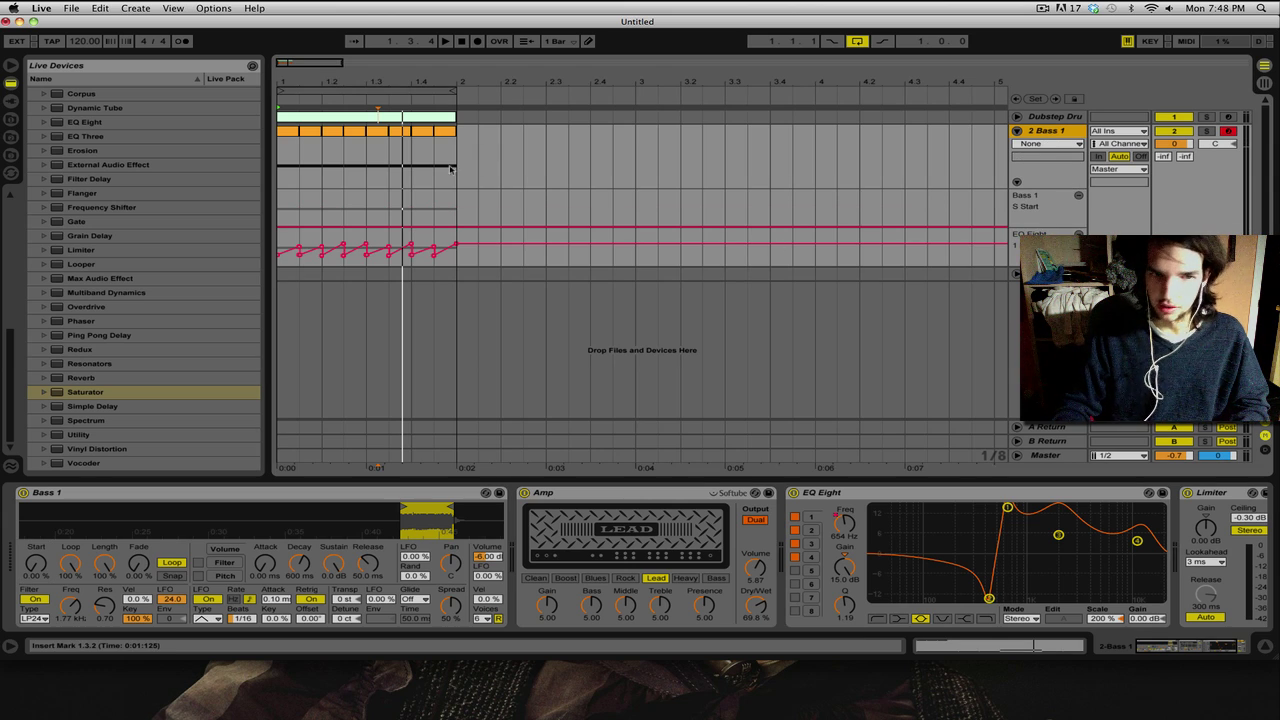
# Step: Set the grid to 1/4 and draw alternating low and high S Start steps on each beat of bar 1
pyautogui.press('super+b')
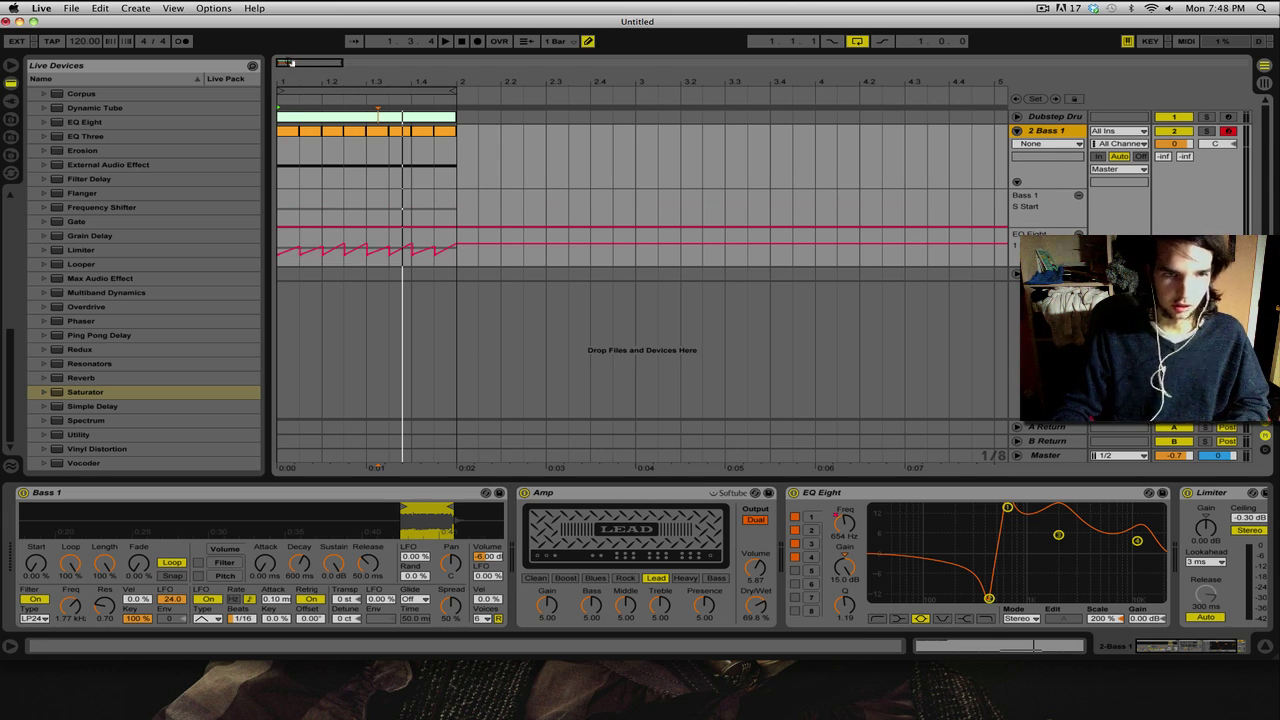
pyautogui.moveTo(292, 64); pyautogui.dragTo(292, 124)
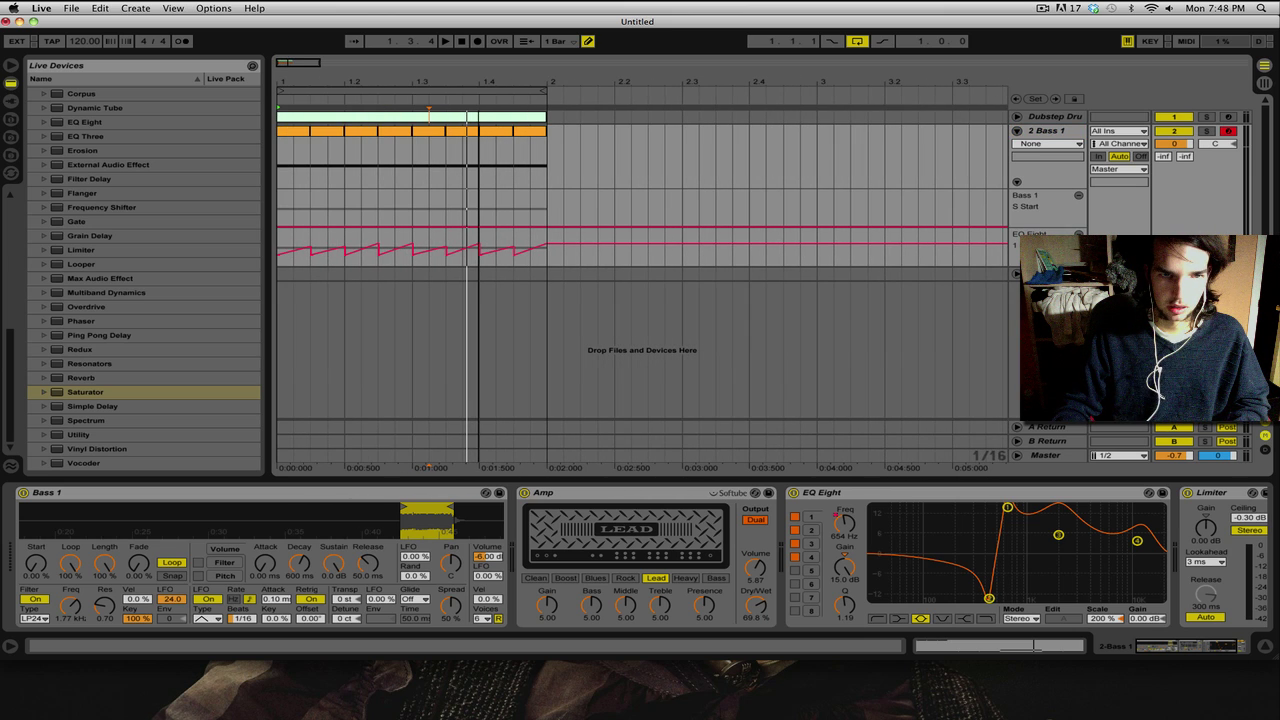
pyautogui.rightClick(630, 155)
pyautogui.click(652, 248)
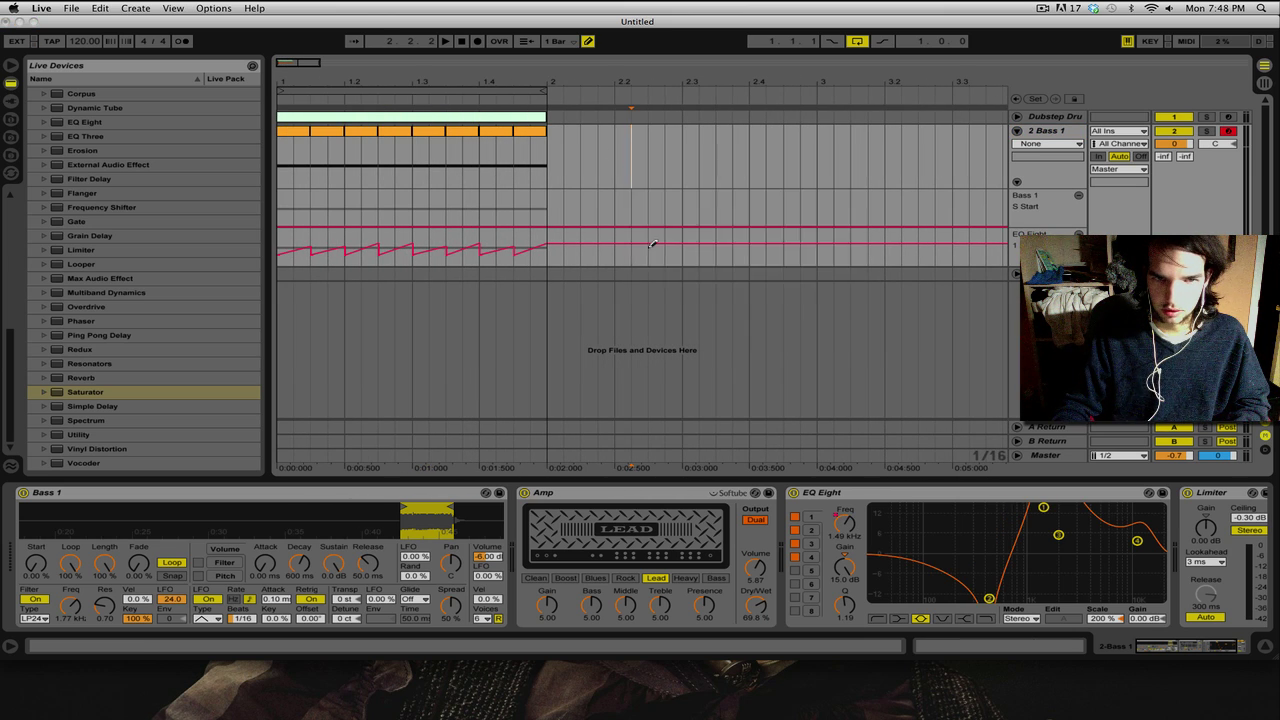
pyautogui.moveTo(301, 69); pyautogui.dragTo(296, 84)
pyautogui.moveTo(337, 206)
pyautogui.mouseDown()
pyautogui.moveTo(418, 190)
pyautogui.moveTo(516, 210)
pyautogui.moveTo(600, 198)
pyautogui.mouseUp()
pyautogui.press('space')
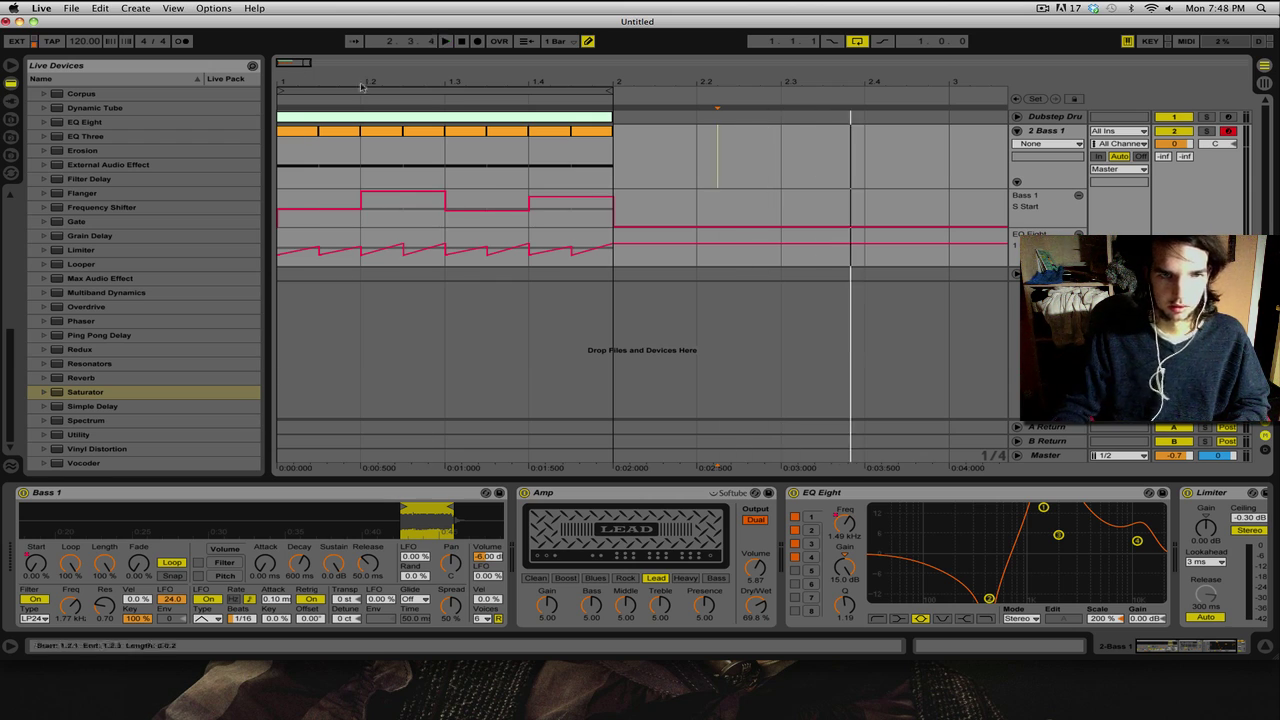
# Step: Play the bar 1 loop and zoom in on the Bass 1 Simpler waveform to watch the sample start move
pyautogui.click(352, 91)
pyautogui.press('space')
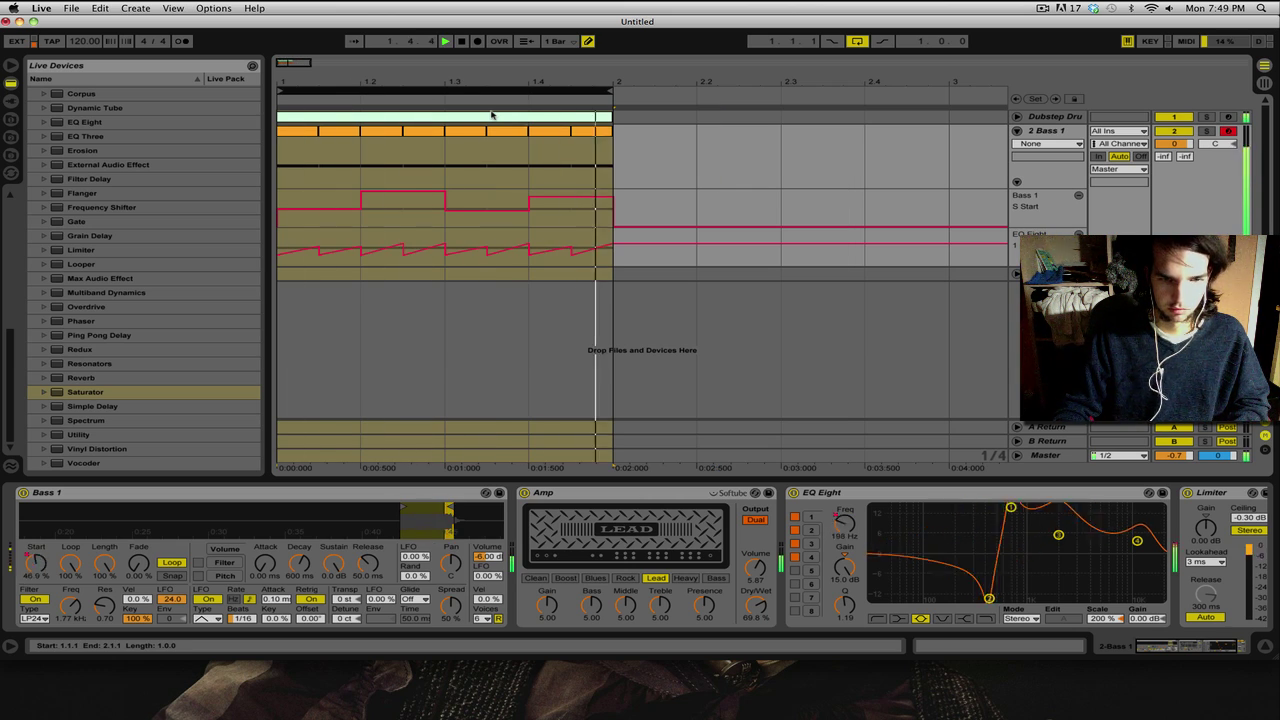
pyautogui.moveTo(436, 521); pyautogui.dragTo(436, 590)
pyautogui.moveTo(347, 523); pyautogui.dragTo(317, 523)
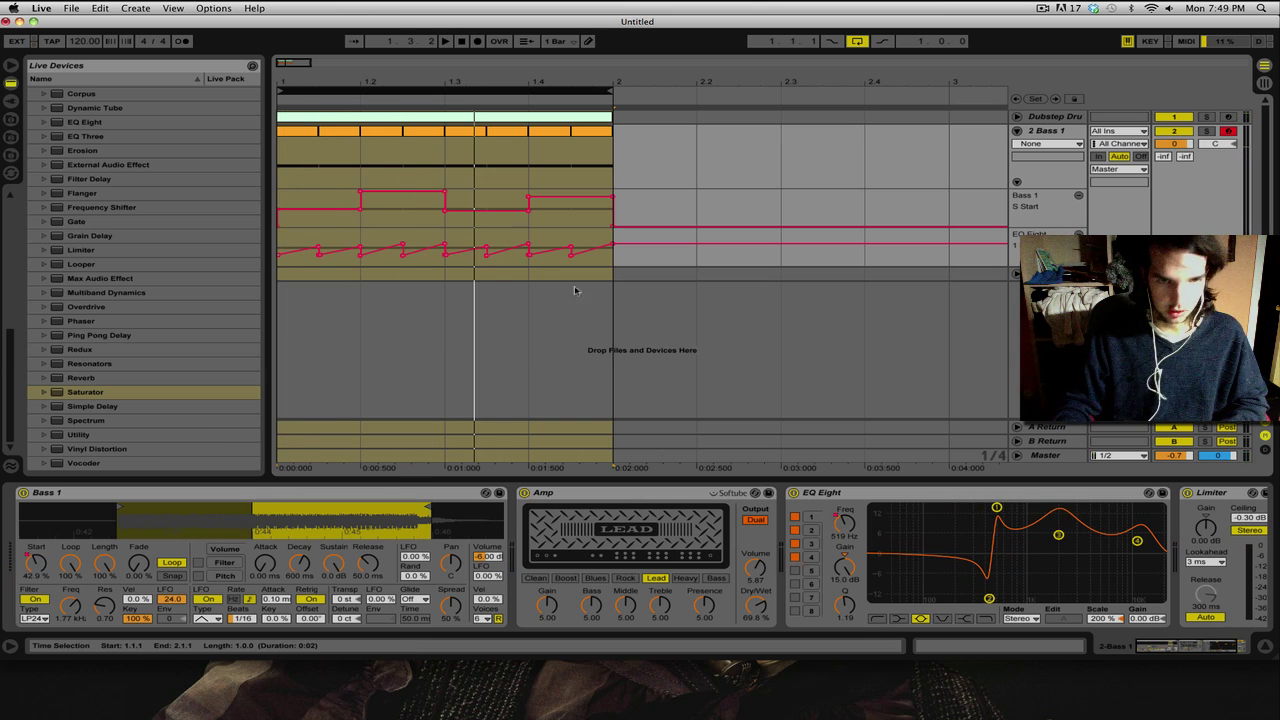
# Step: Set the grid to 1/8, leave Draw Mode and select the first eighth of beat 2 in the S Start lane
pyautogui.click(726, 205)
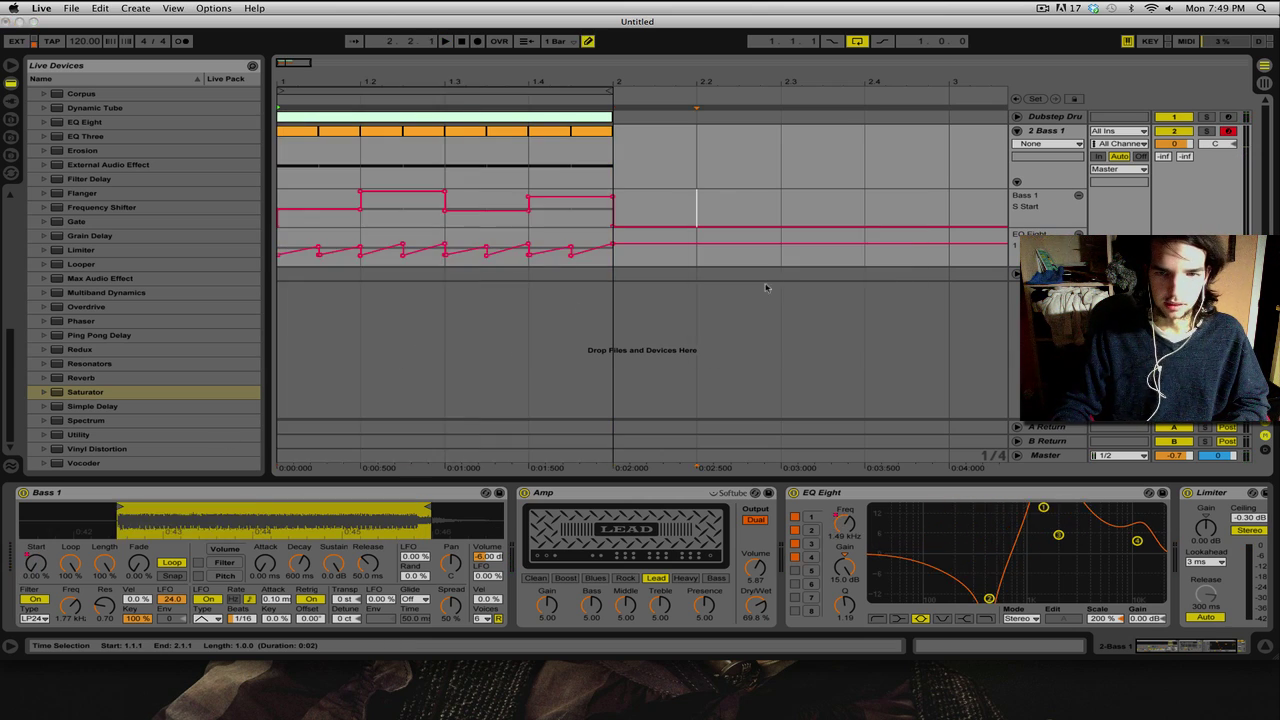
pyautogui.rightClick(701, 197)
pyautogui.click(770, 322)
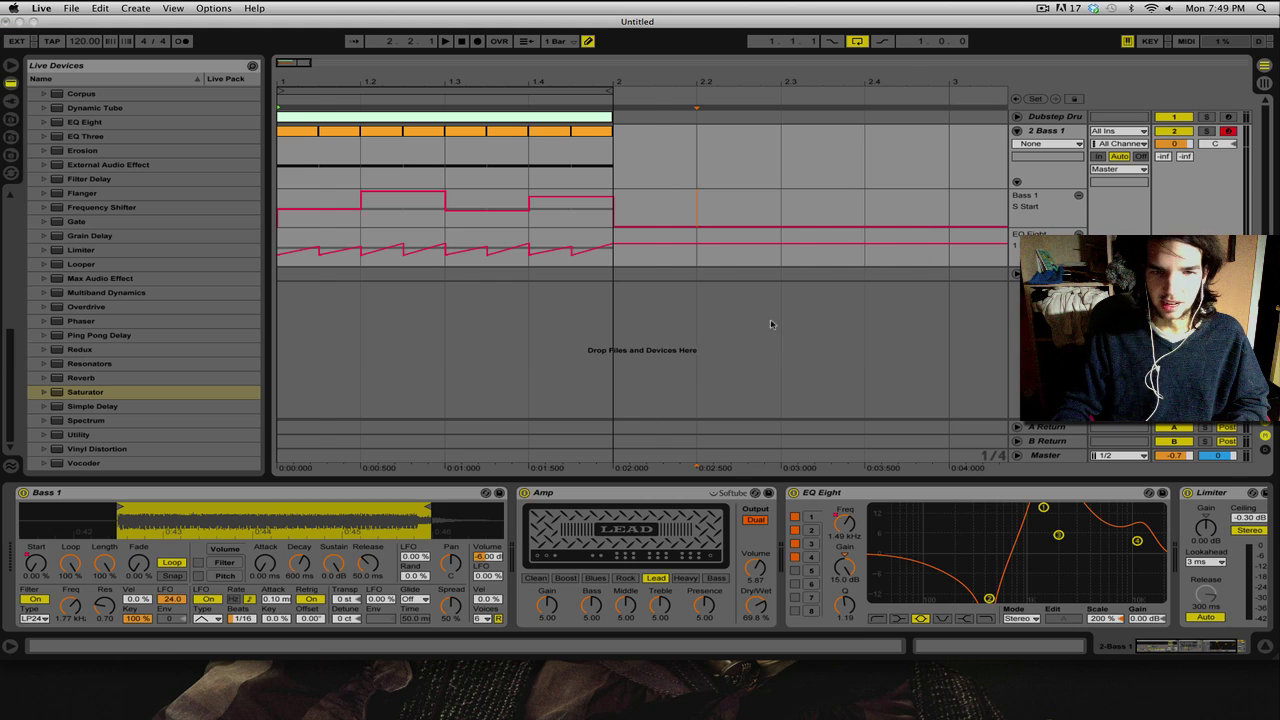
pyautogui.press('b')
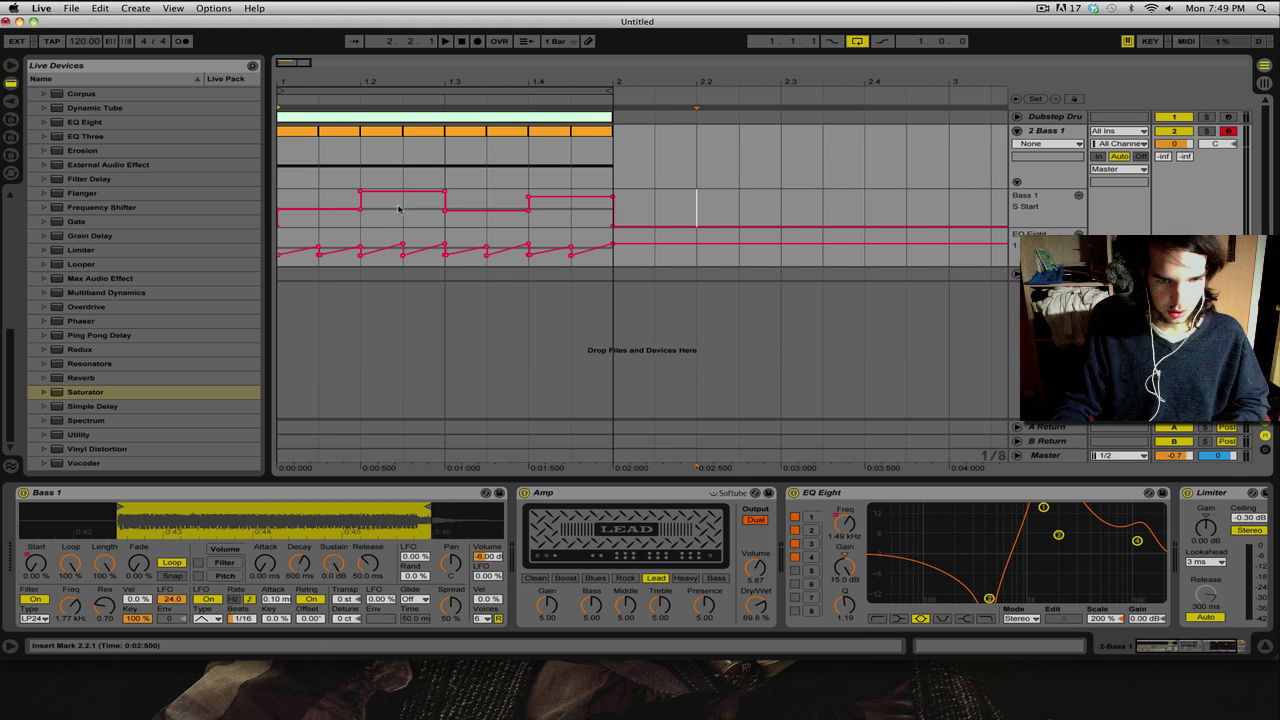
pyautogui.moveTo(400, 201); pyautogui.dragTo(351, 211)
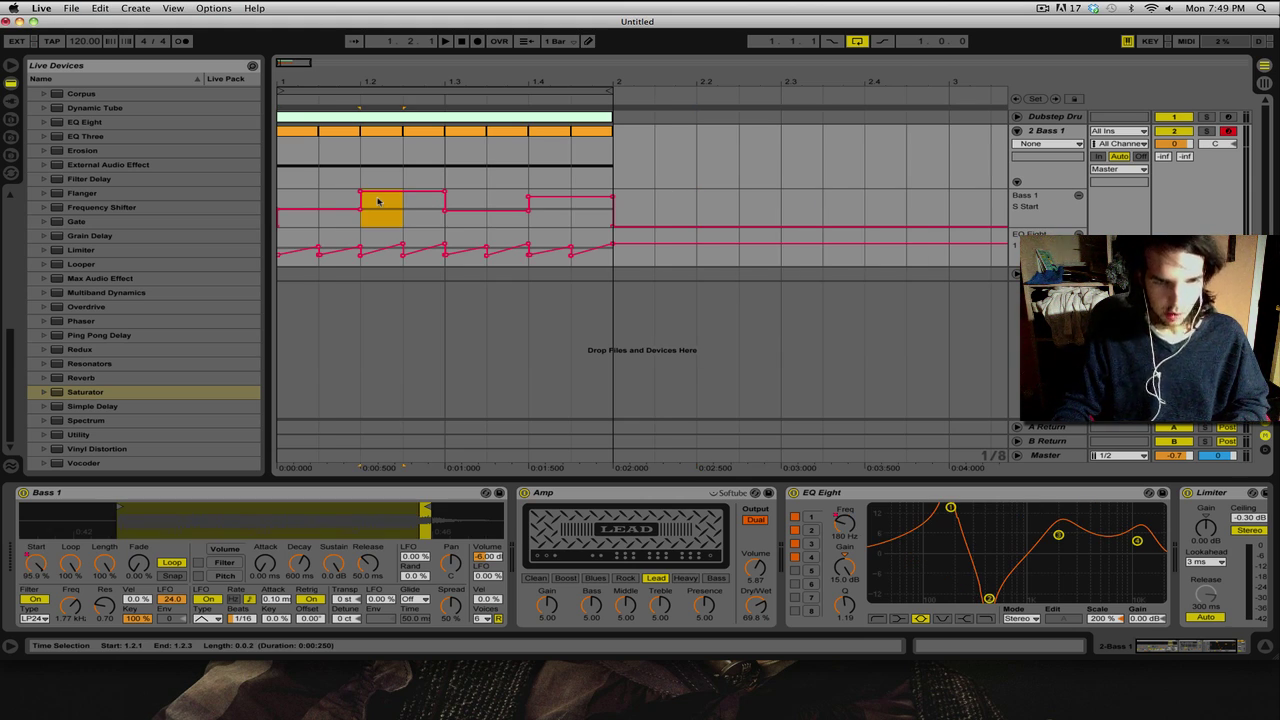
pyautogui.click(299, 201)
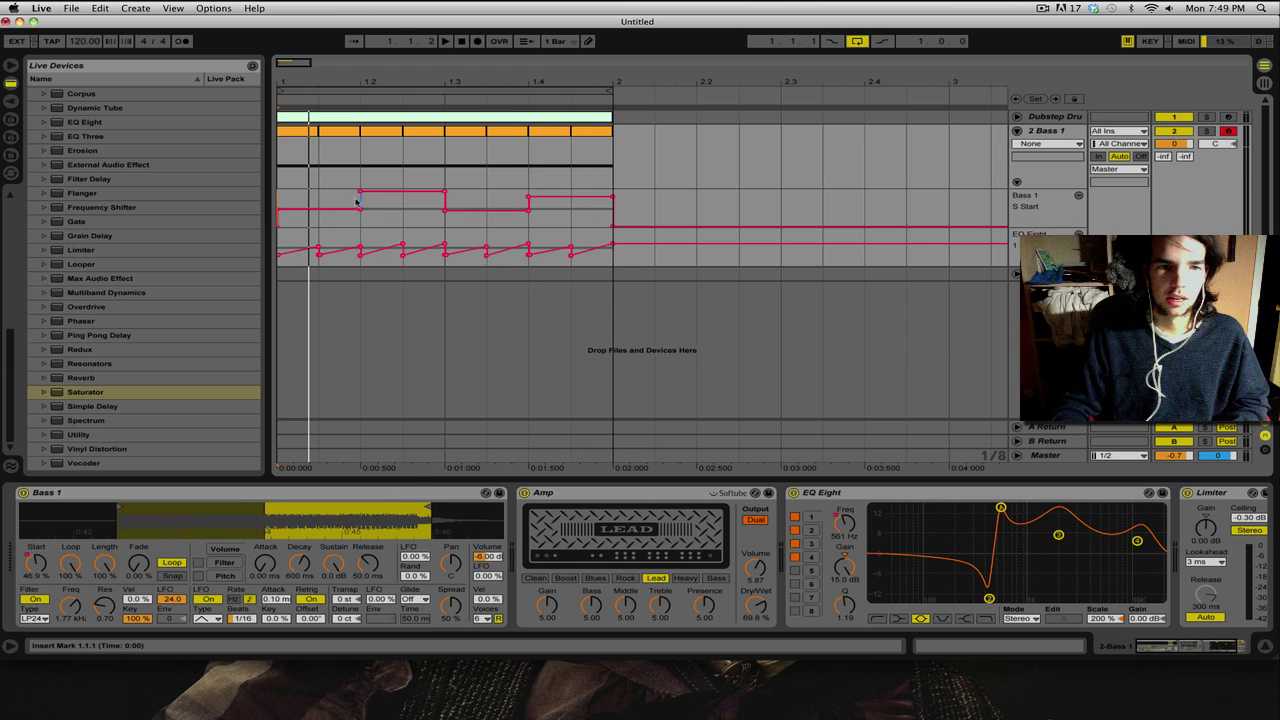
pyautogui.moveTo(365, 207); pyautogui.dragTo(391, 209)
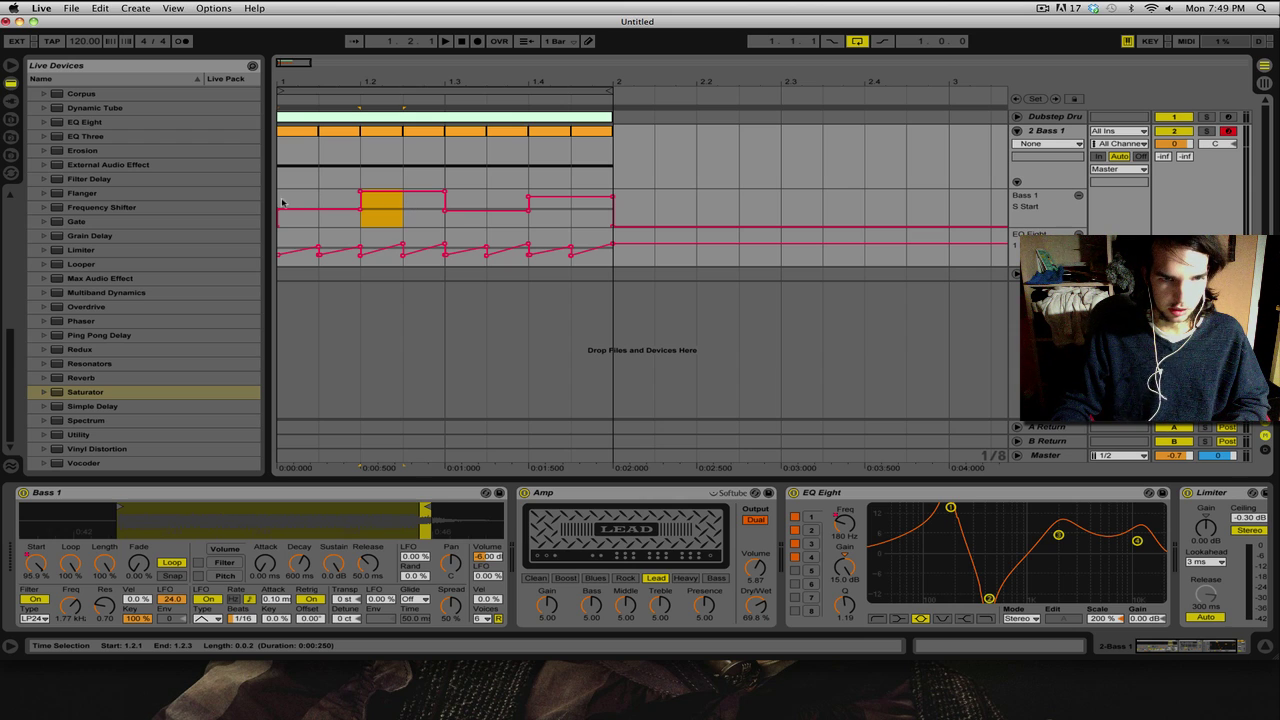
# Step: Try a falling S Start ramp across beat 1 of bar 1, ending at 0.00 %, and play it
pyautogui.moveTo(280, 205); pyautogui.dragTo(318, 205)
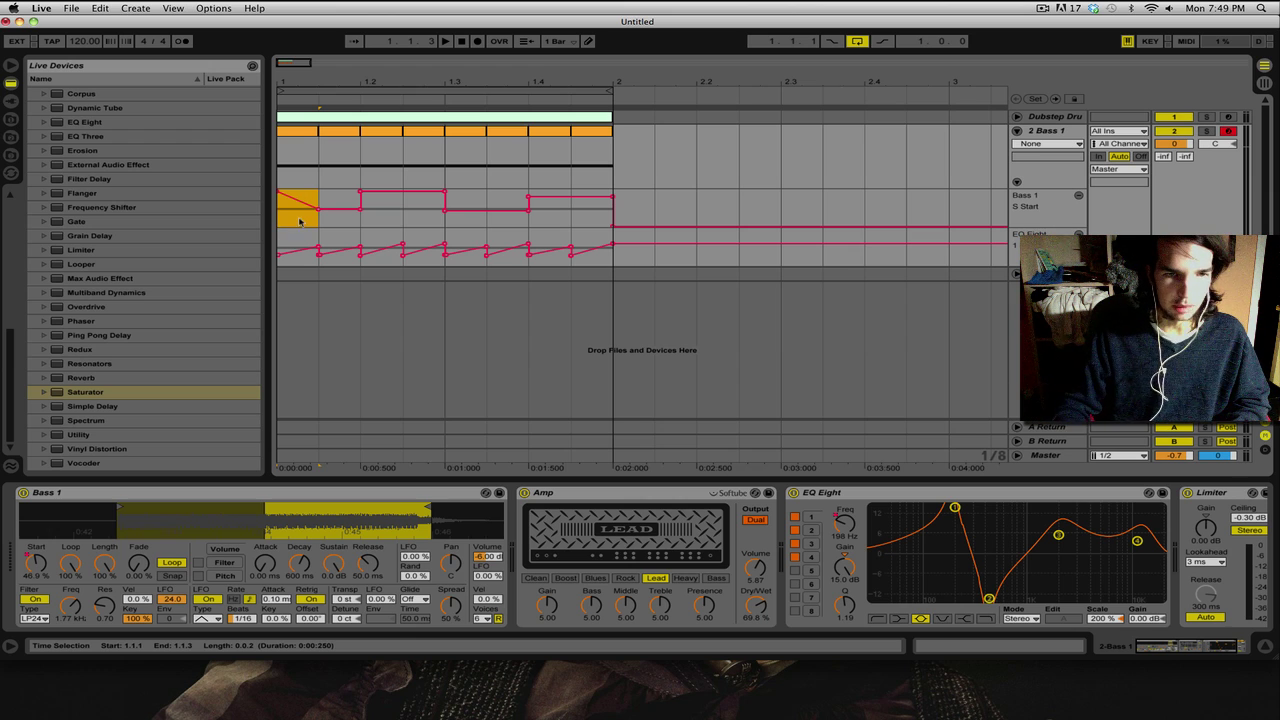
pyautogui.press('space')
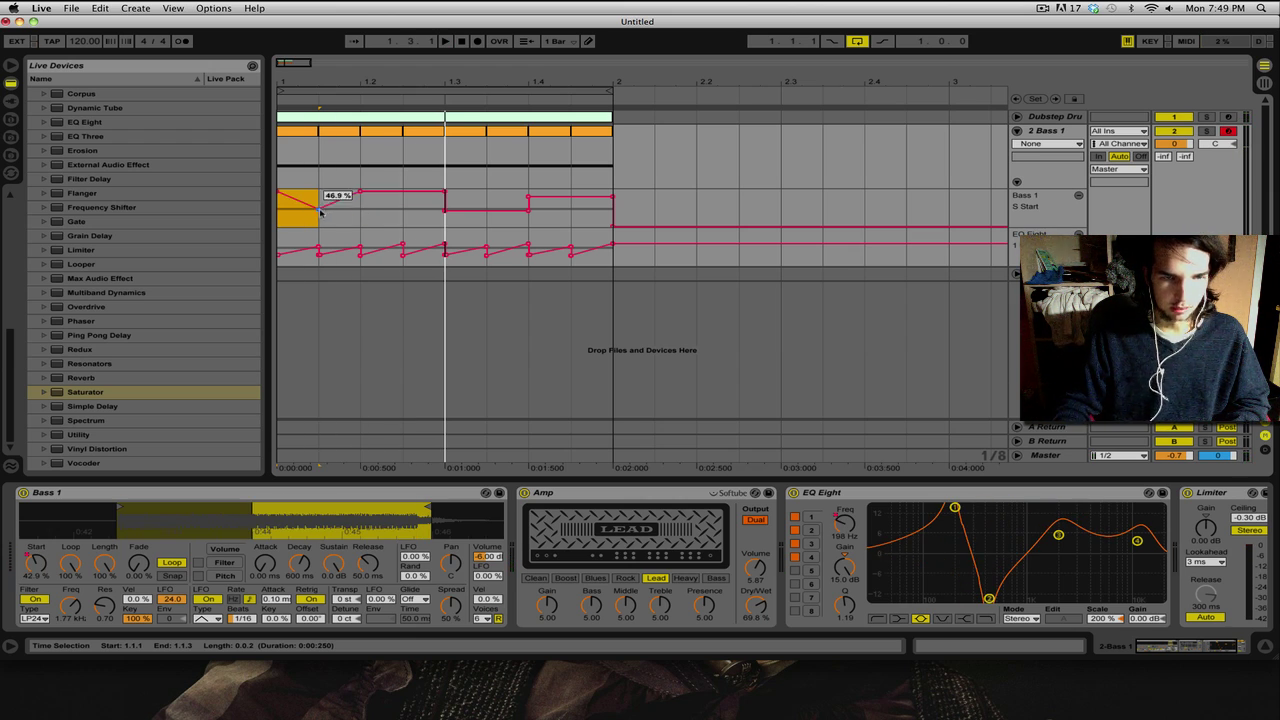
pyautogui.moveTo(320, 212); pyautogui.dragTo(360, 216)
pyautogui.press('space')
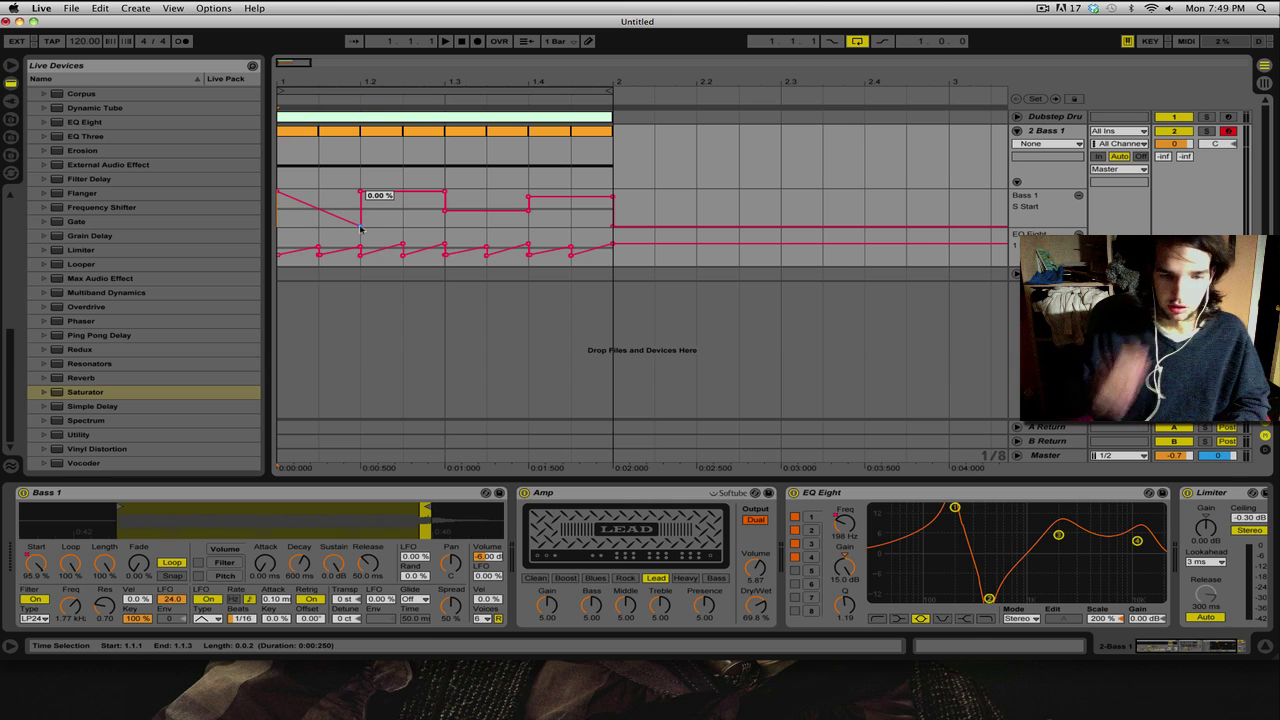
pyautogui.press('space')
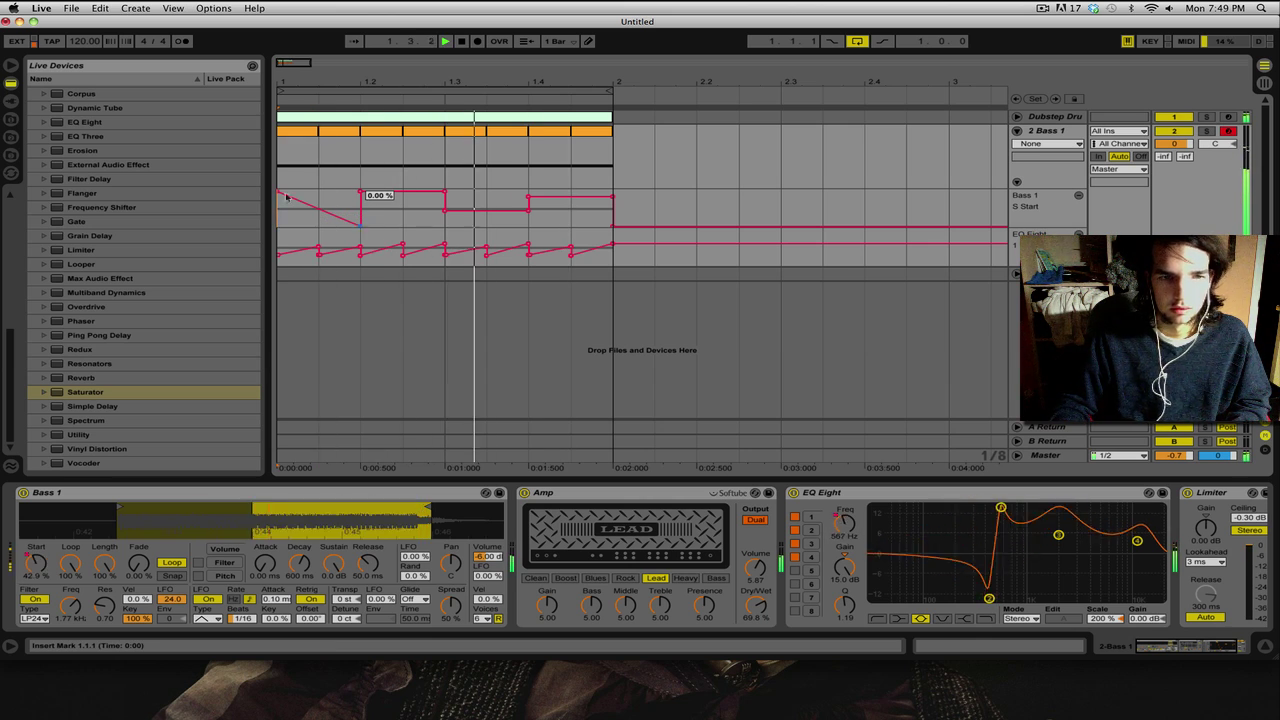
pyautogui.press('space')
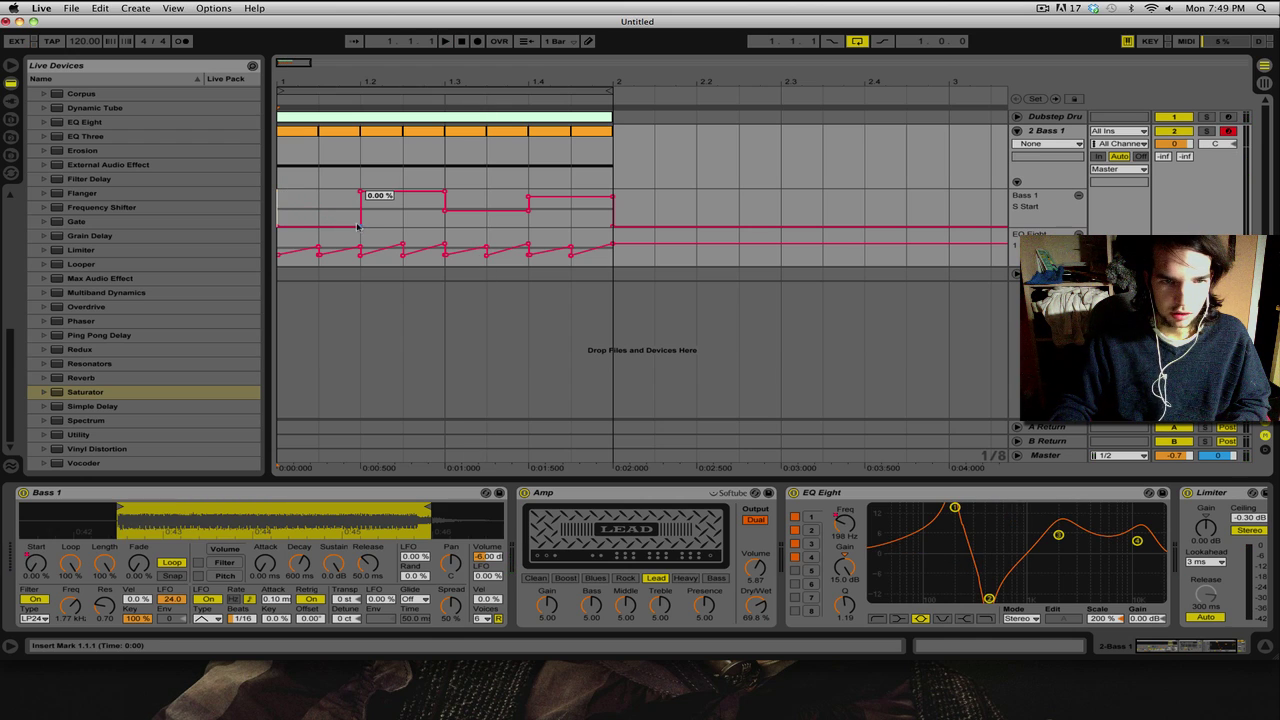
# Step: Try a zigzag of rising and falling S Start ramps up to 100 % in beat 1 on a 1/16 grid and play it
pyautogui.moveTo(360, 218); pyautogui.dragTo(281, 190)
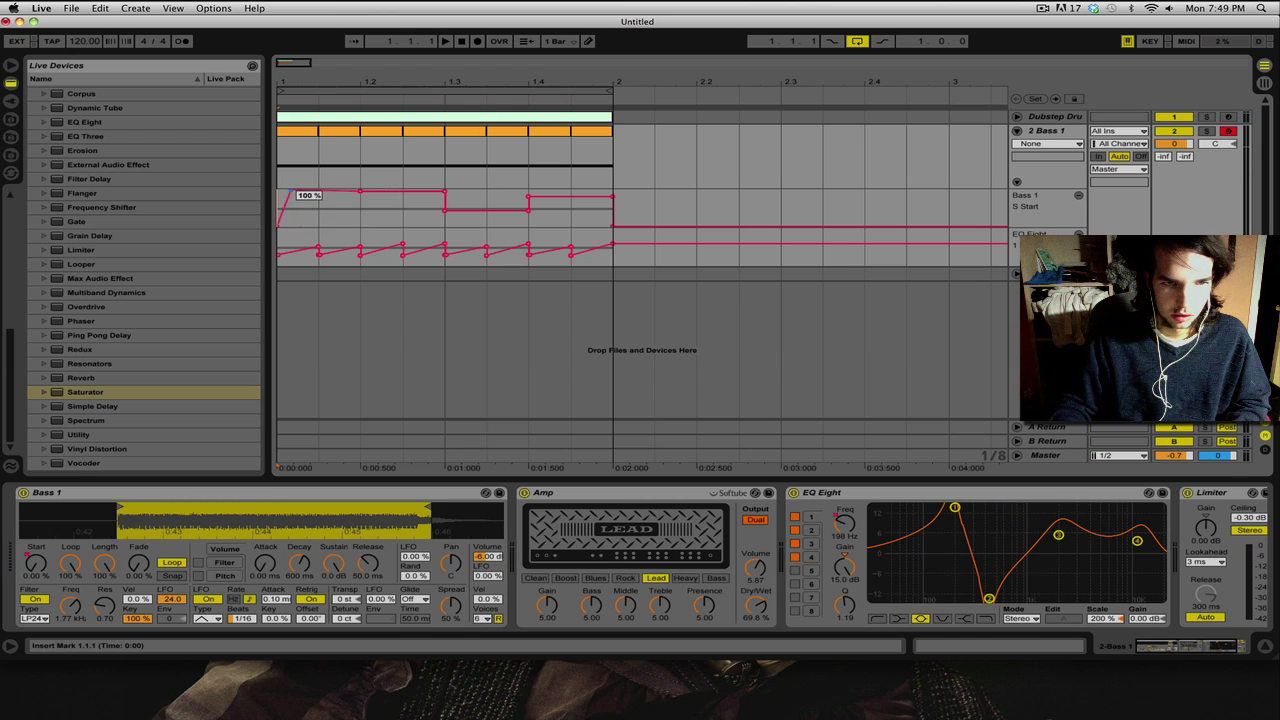
pyautogui.rightClick(313, 216)
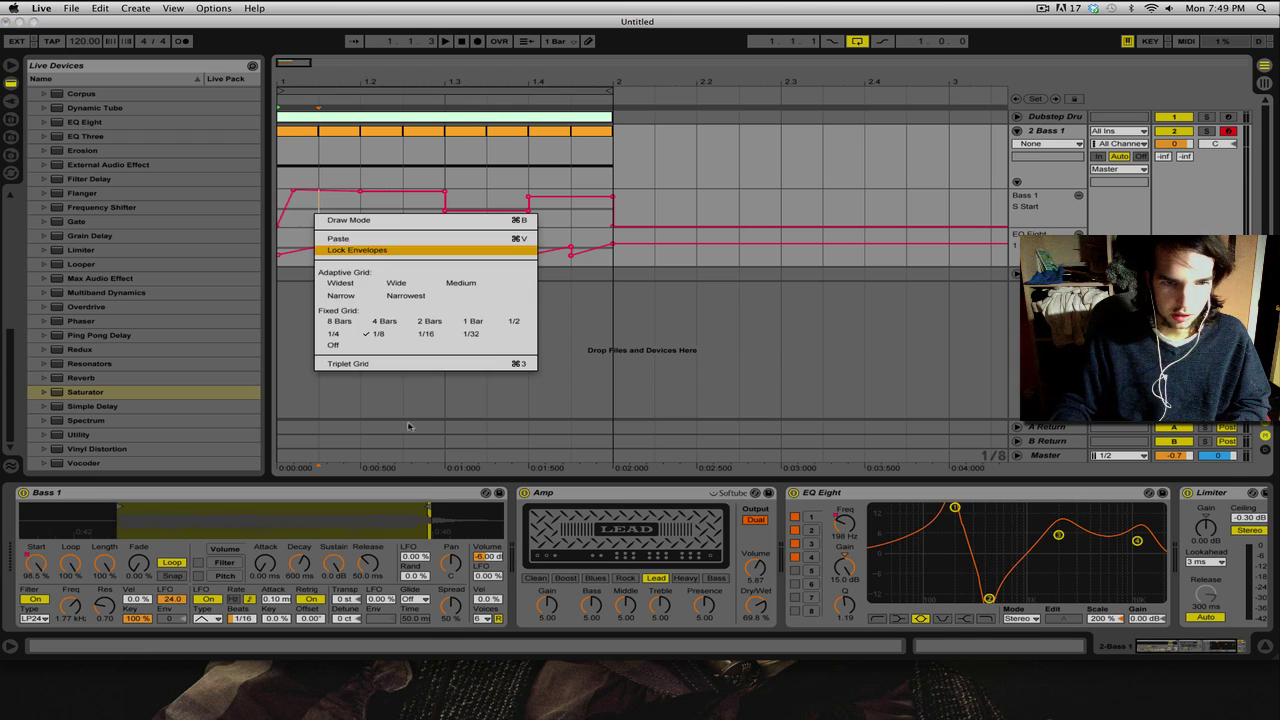
pyautogui.click(425, 334)
pyautogui.moveTo(256, 212); pyautogui.dragTo(271, 214)
pyautogui.press('super+d')
pyautogui.press('super+d')
pyautogui.press('super+d')
pyautogui.click(279, 213)
pyautogui.press('space')
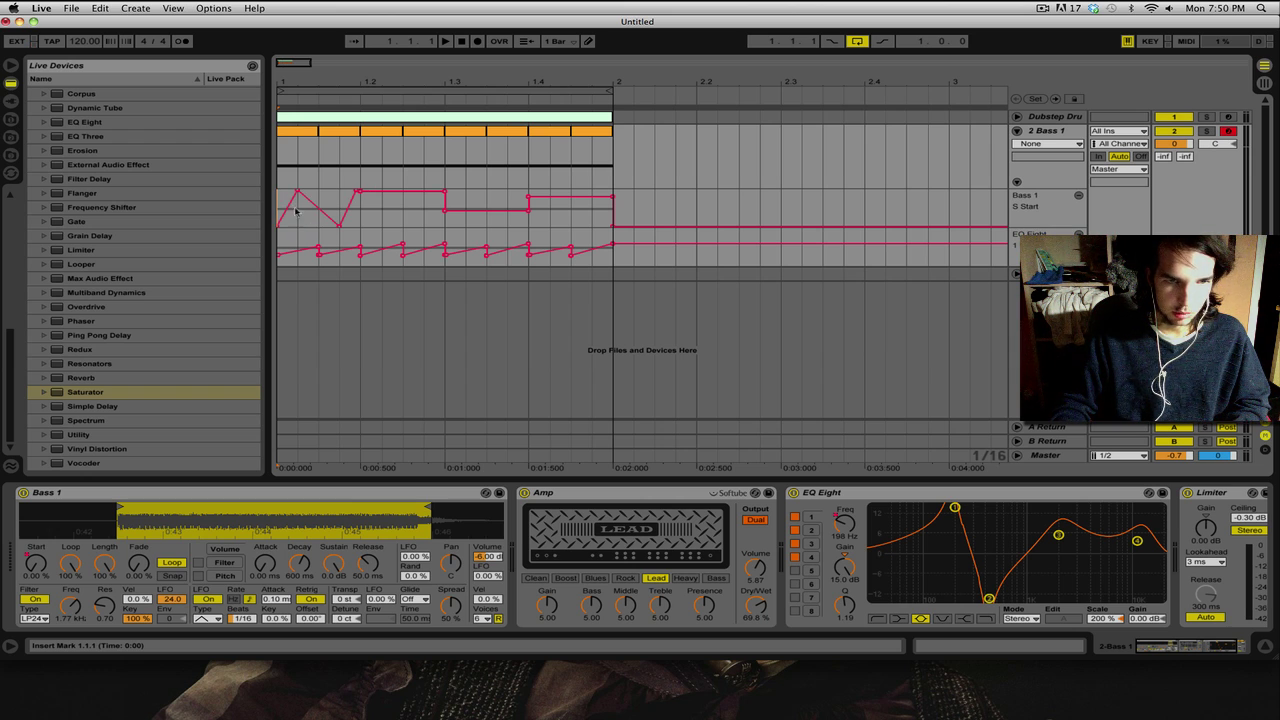
pyautogui.press('space')
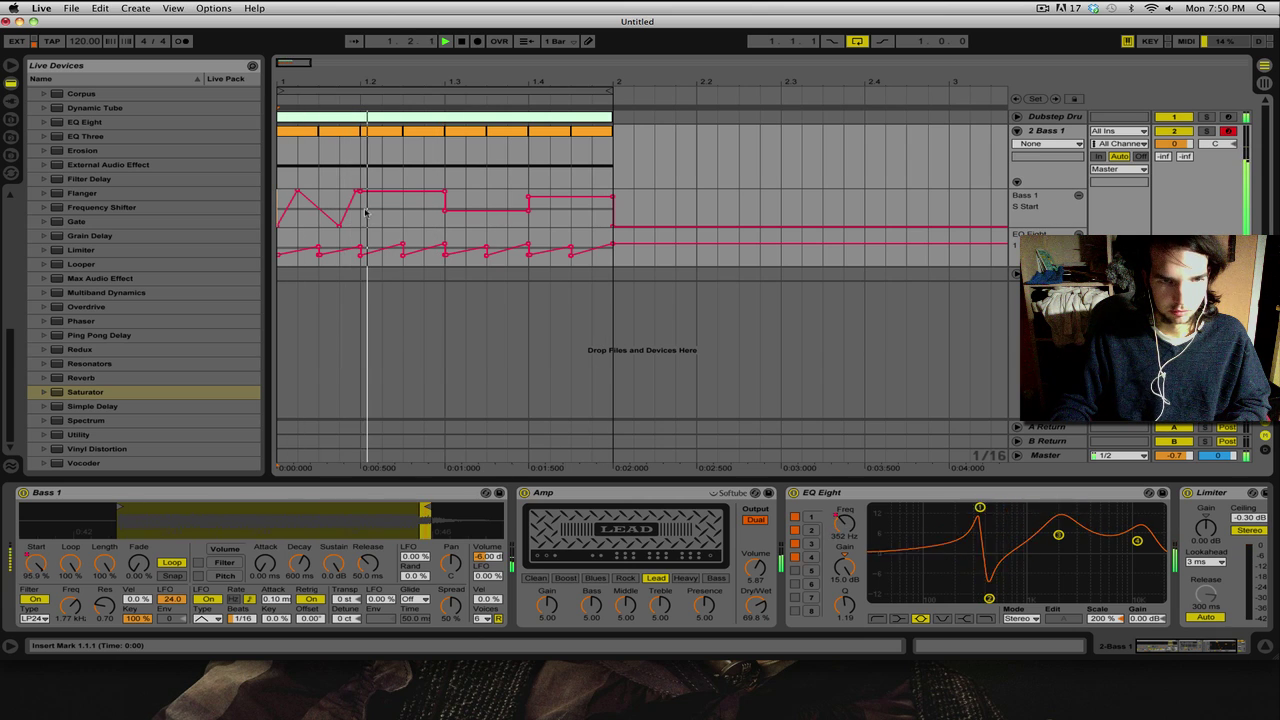
pyautogui.press('space')
# Step: On a 1/8 grid, draw two rising S Start steps over beat 1 and a higher step in bar 1's last eighth while playing
pyautogui.rightClick(401, 215)
pyautogui.click(464, 337)
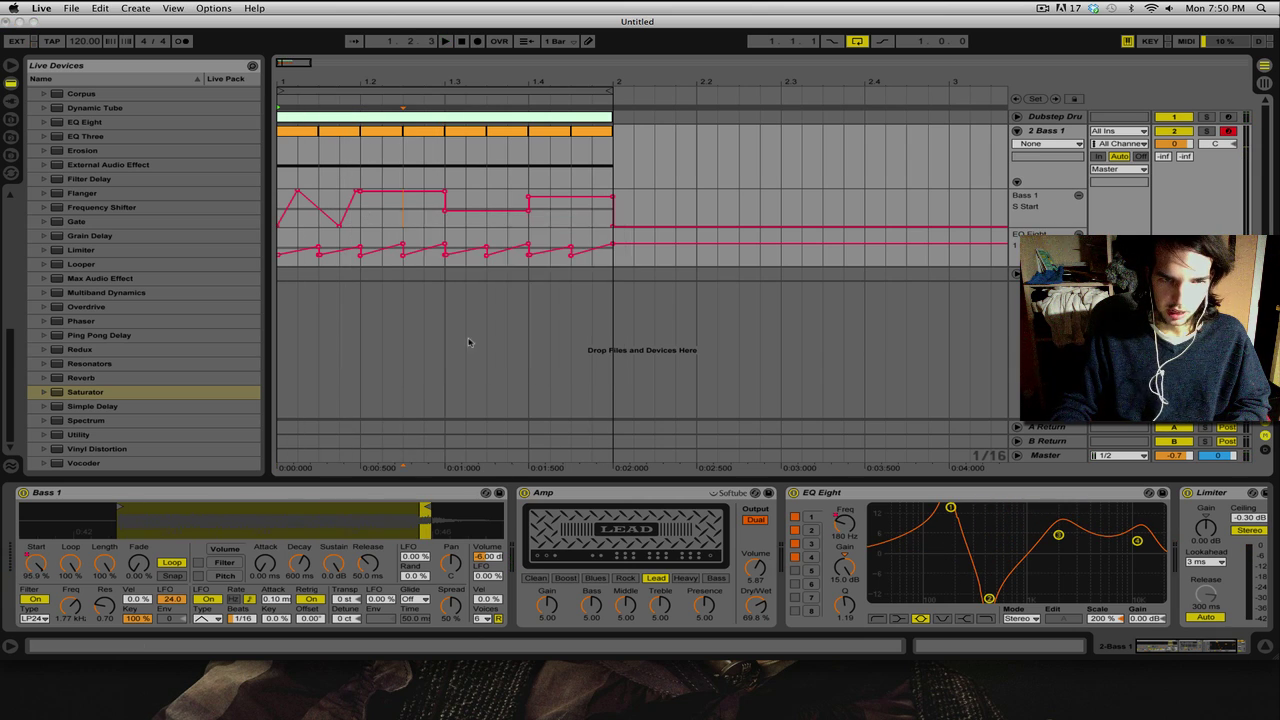
pyautogui.press('super+b')
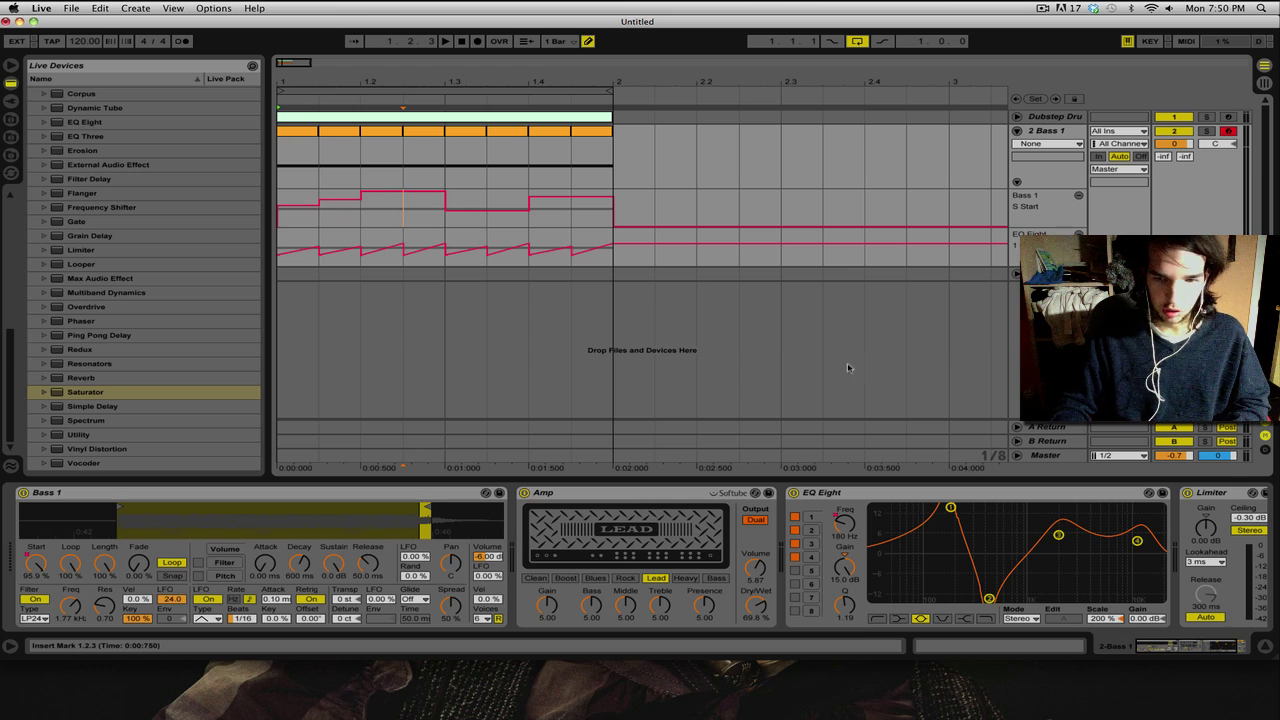
pyautogui.press('space')
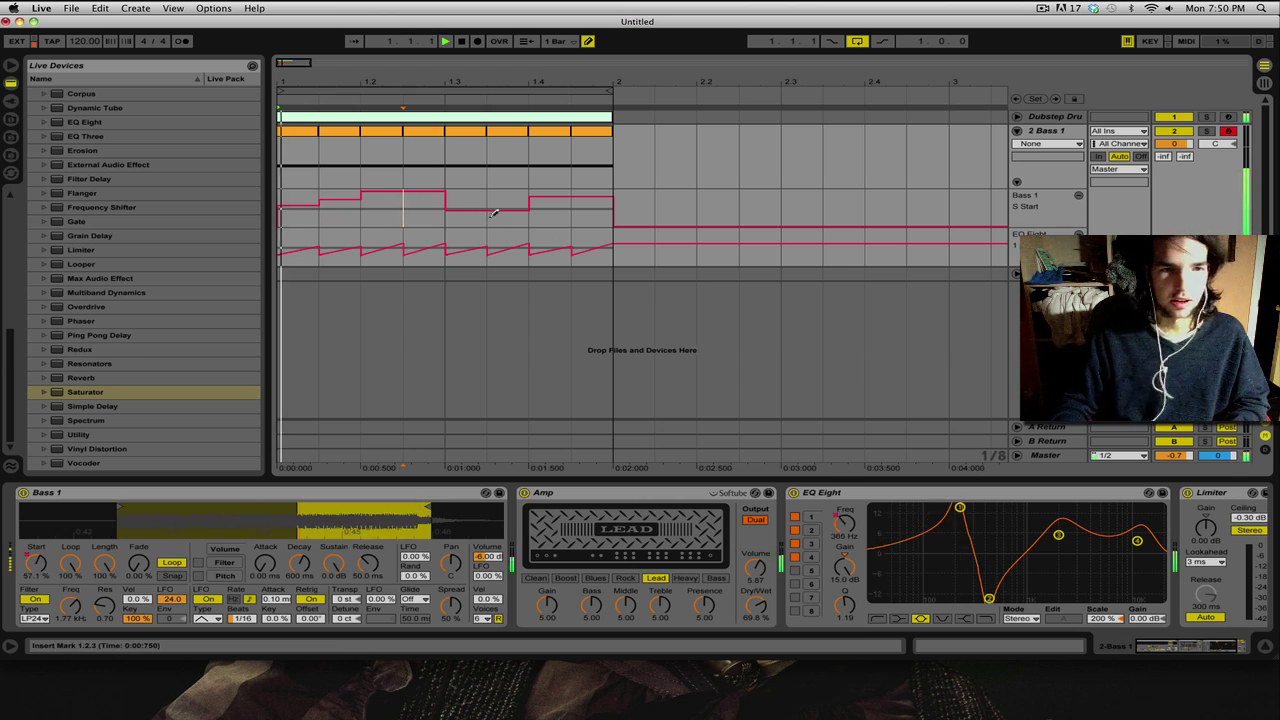
pyautogui.click(587, 214)
pyautogui.moveTo(590, 210)
pyautogui.mouseDown()
pyautogui.moveTo(674, 225)
pyautogui.moveTo(603, 224)
pyautogui.moveTo(607, 186)
pyautogui.moveTo(571, 191)
pyautogui.mouseUp()
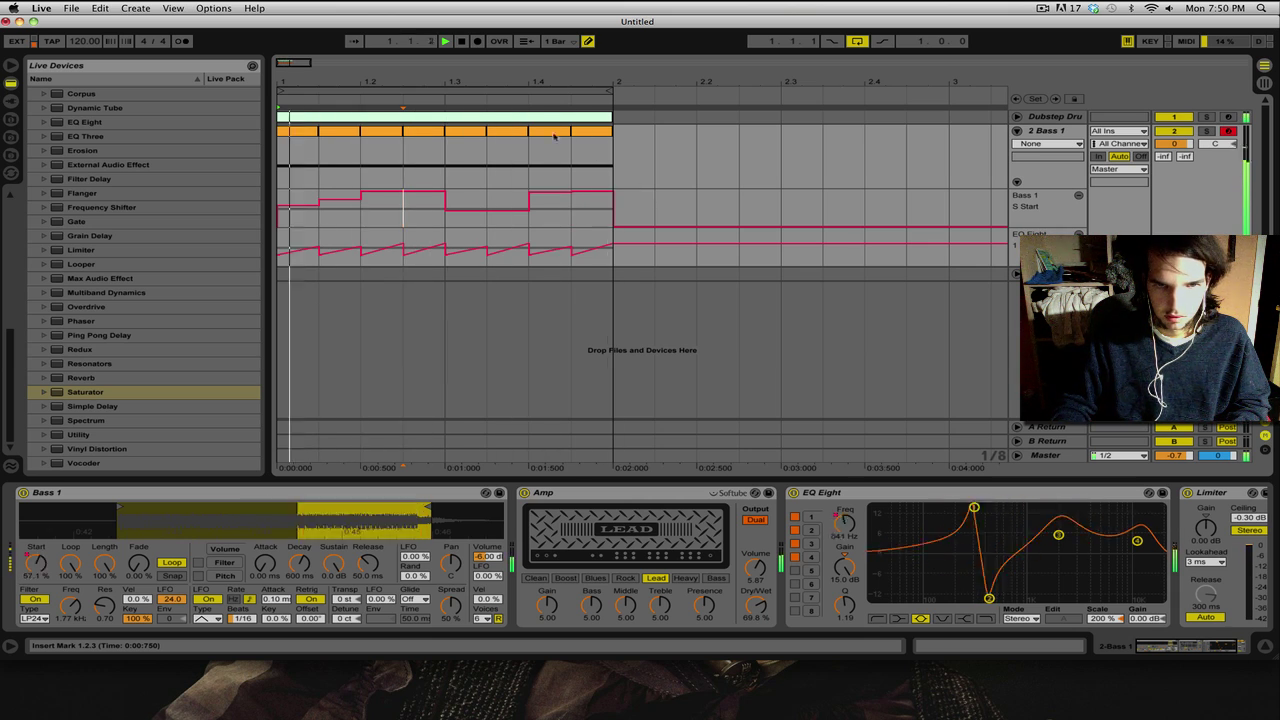
# Step: Leave Draw Mode and shorten the loop of the Bass 1 clip at the start of beat 4 to one sixteenth
pyautogui.click(553, 133)
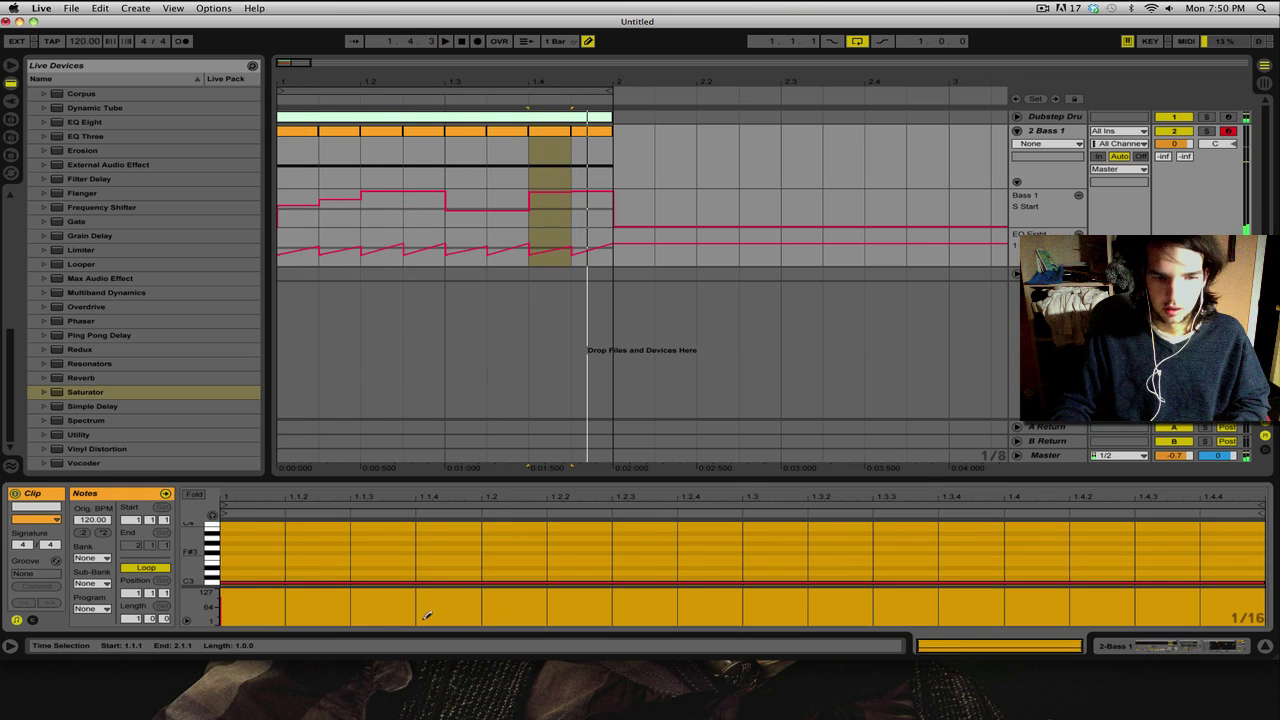
pyautogui.press('b')
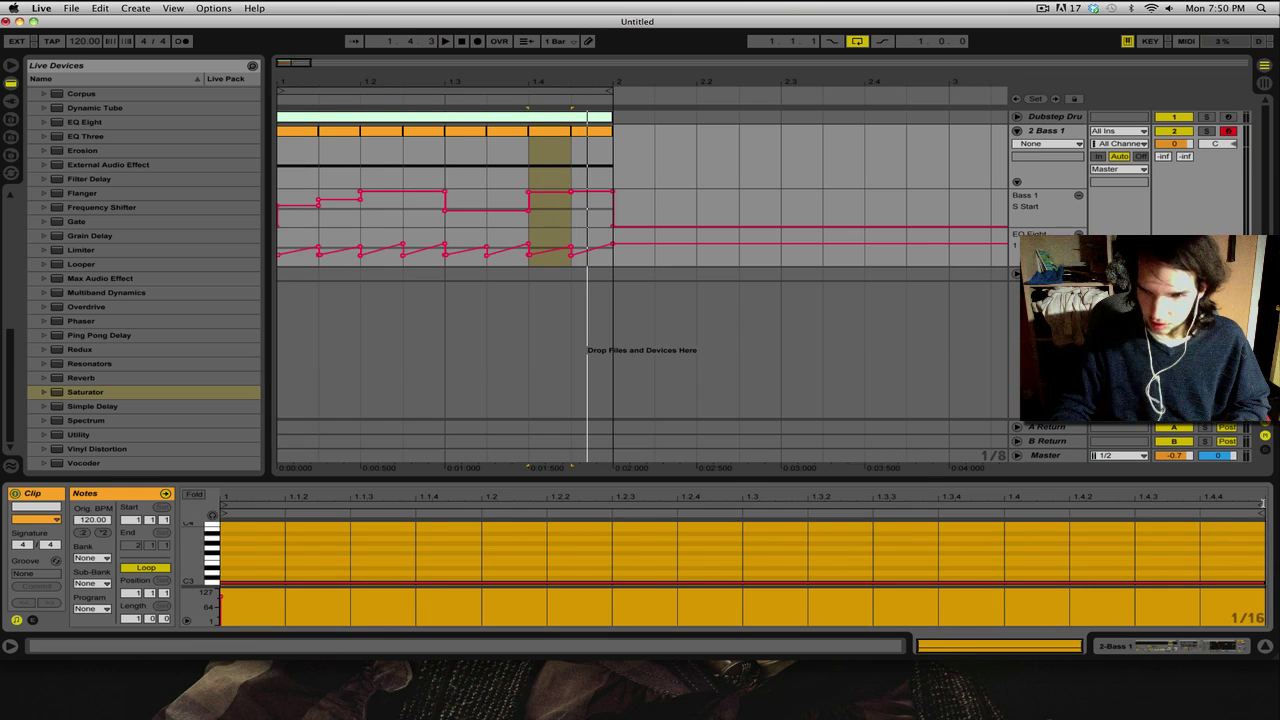
pyautogui.moveTo(1263, 505); pyautogui.dragTo(268, 526)
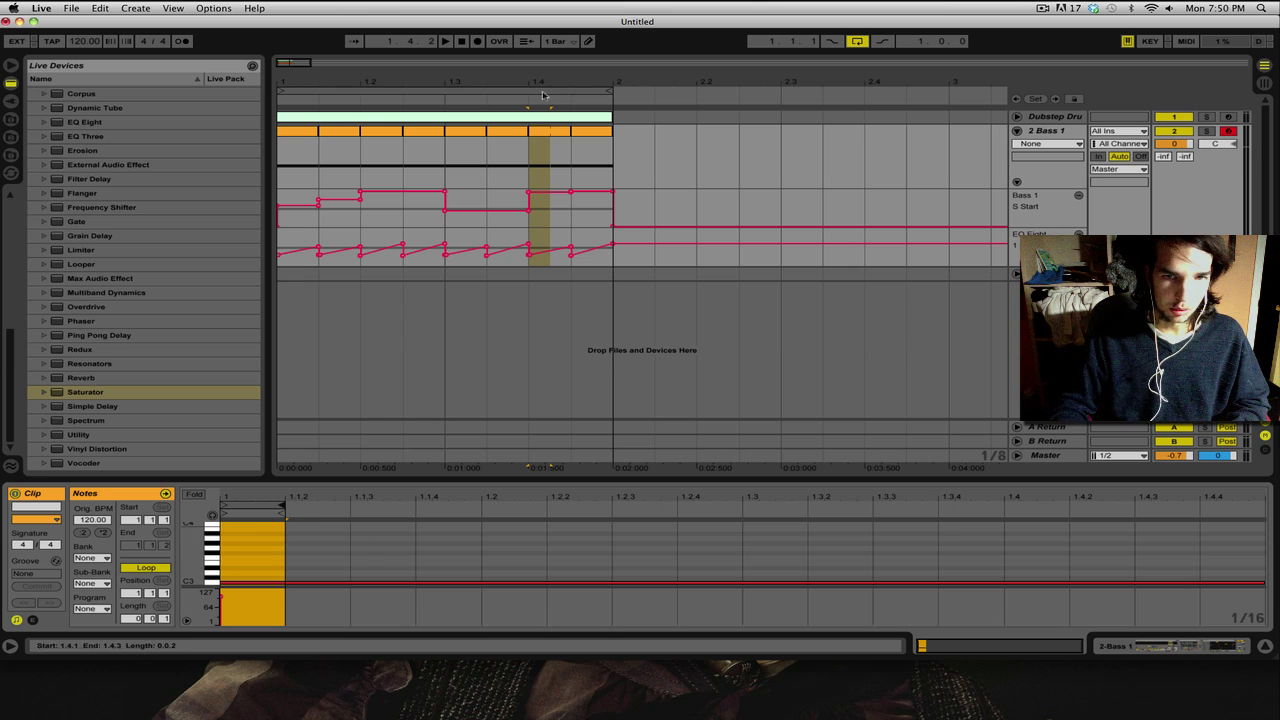
# Step: On a 1/16 grid, duplicate the first sixteenth of beat 4 on Bass 1 three times to fill the beat and play it
pyautogui.click(569, 163)
pyautogui.rightClick(567, 162)
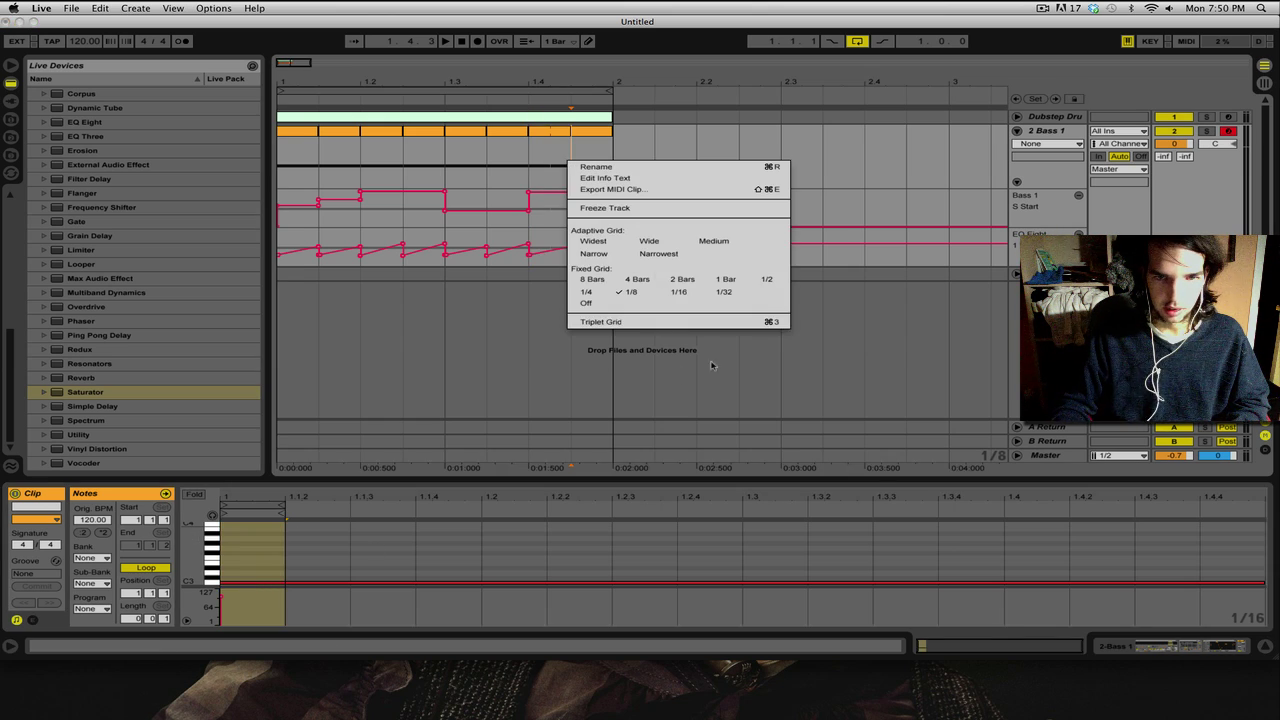
pyautogui.click(676, 292)
pyautogui.click(537, 160)
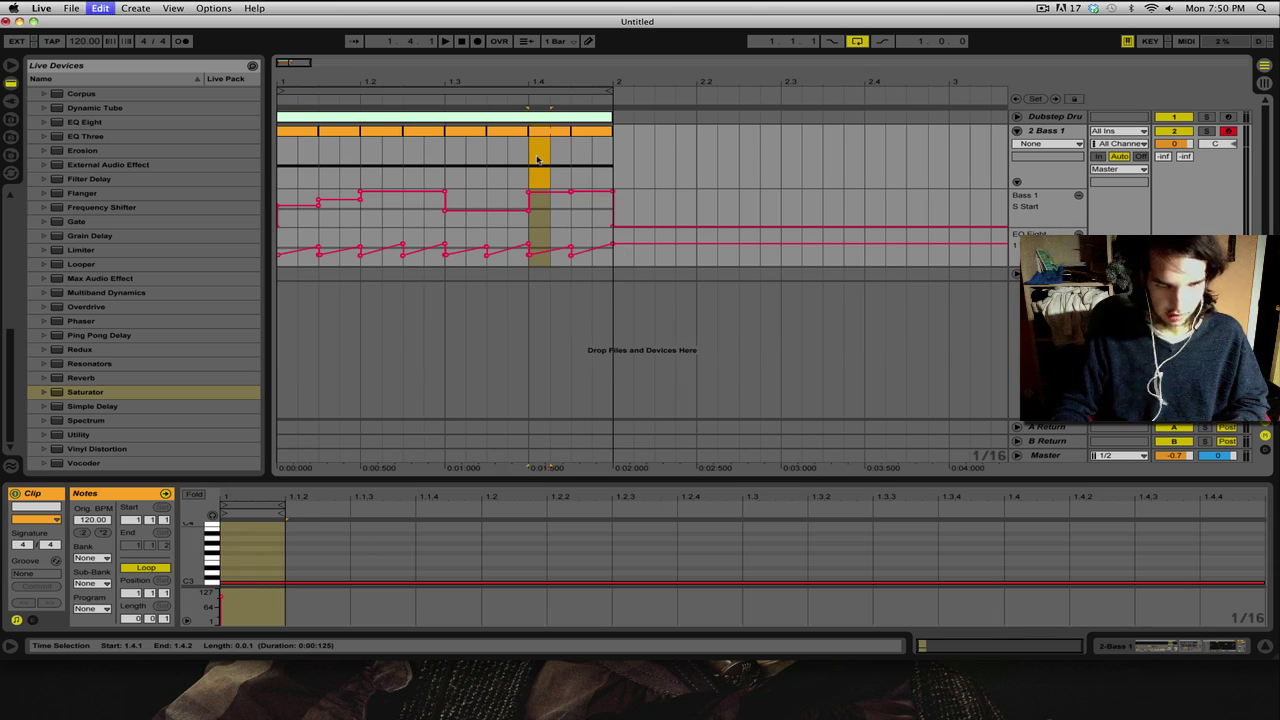
pyautogui.press('super+d')
pyautogui.press('super+d')
pyautogui.press('super+d')
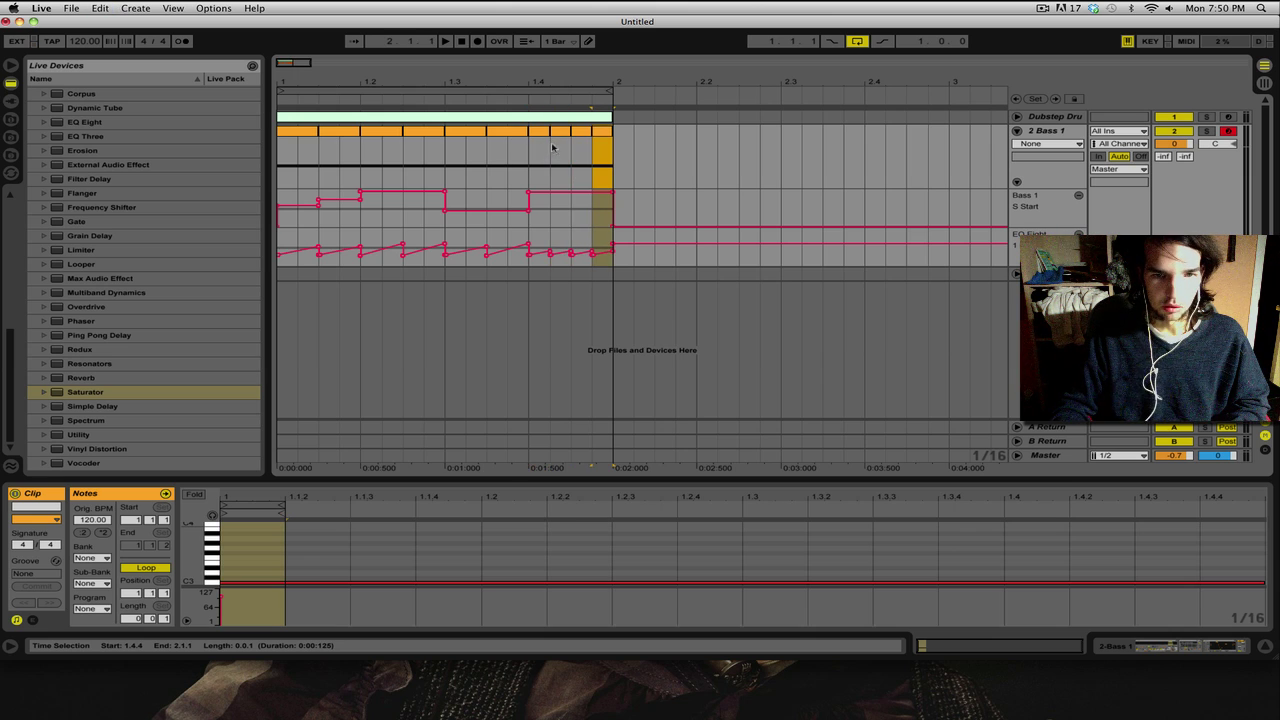
pyautogui.click(540, 165)
pyautogui.press('space')
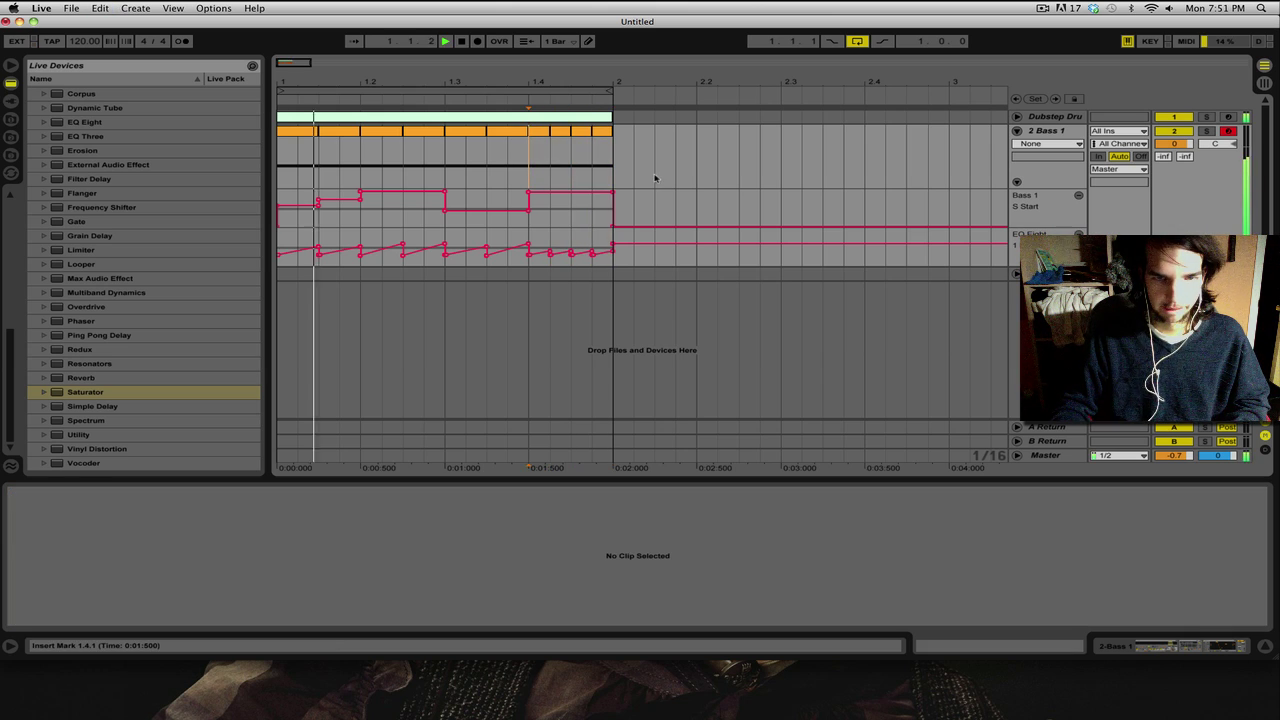
# Step: Draw lower S Start steps in the second and fourth sixteenths of beat 4, dropping the fourth close to zero
pyautogui.press('b')
pyautogui.click(571, 209)
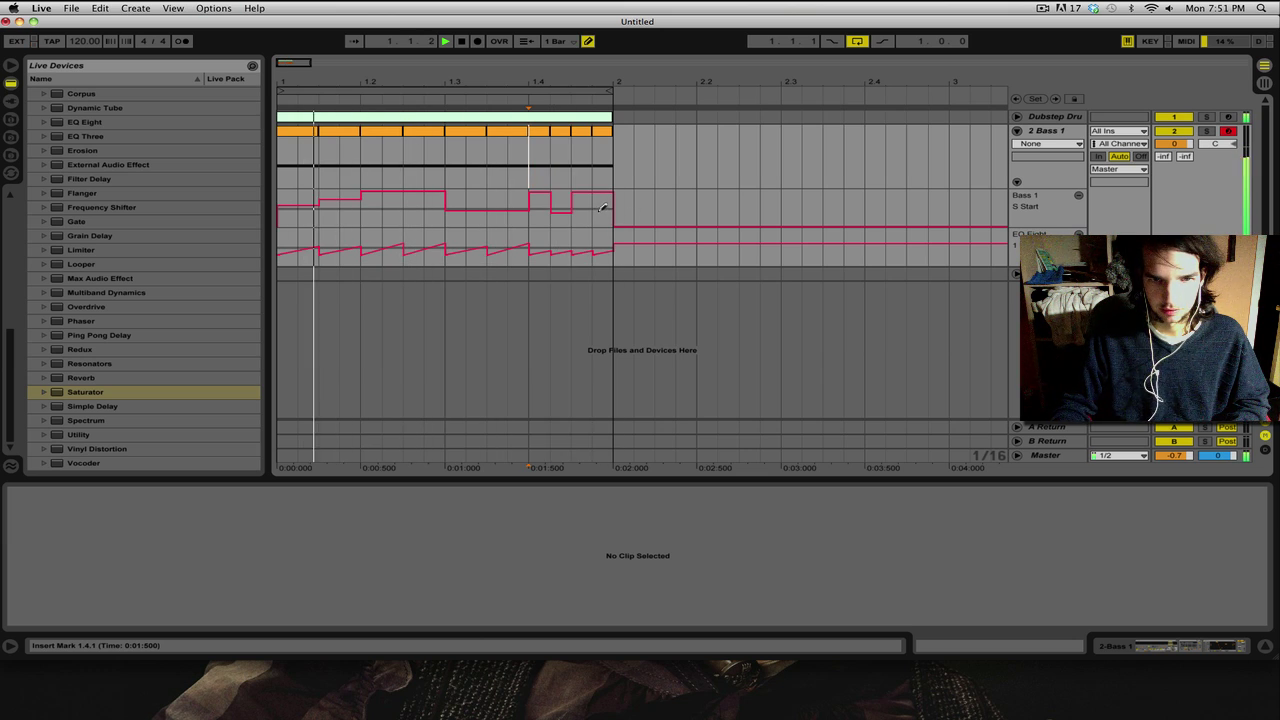
pyautogui.click(603, 213)
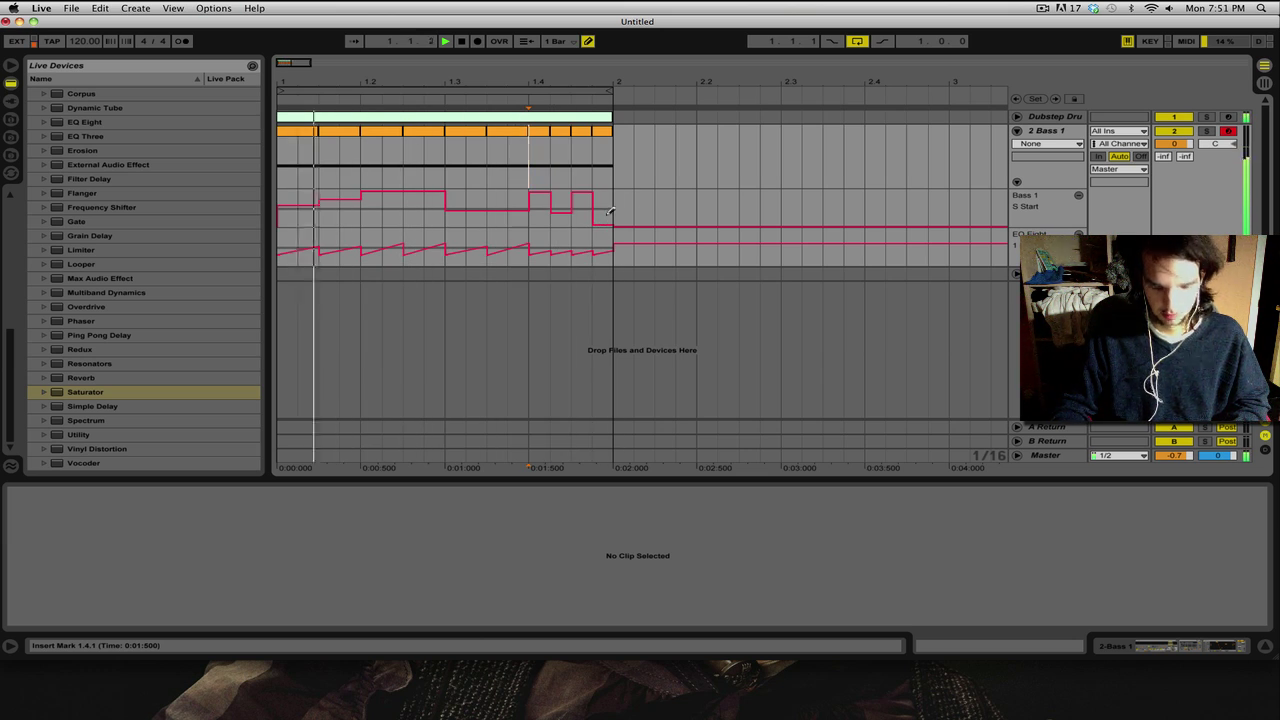
# Step: Reshape beat 4's S Start breakpoints into falling ramps over the first and last sixteenths with a high hold between them
pyautogui.press('super+b')
pyautogui.doubleClick(592, 193)
pyautogui.moveTo(551, 194); pyautogui.dragTo(551, 222)
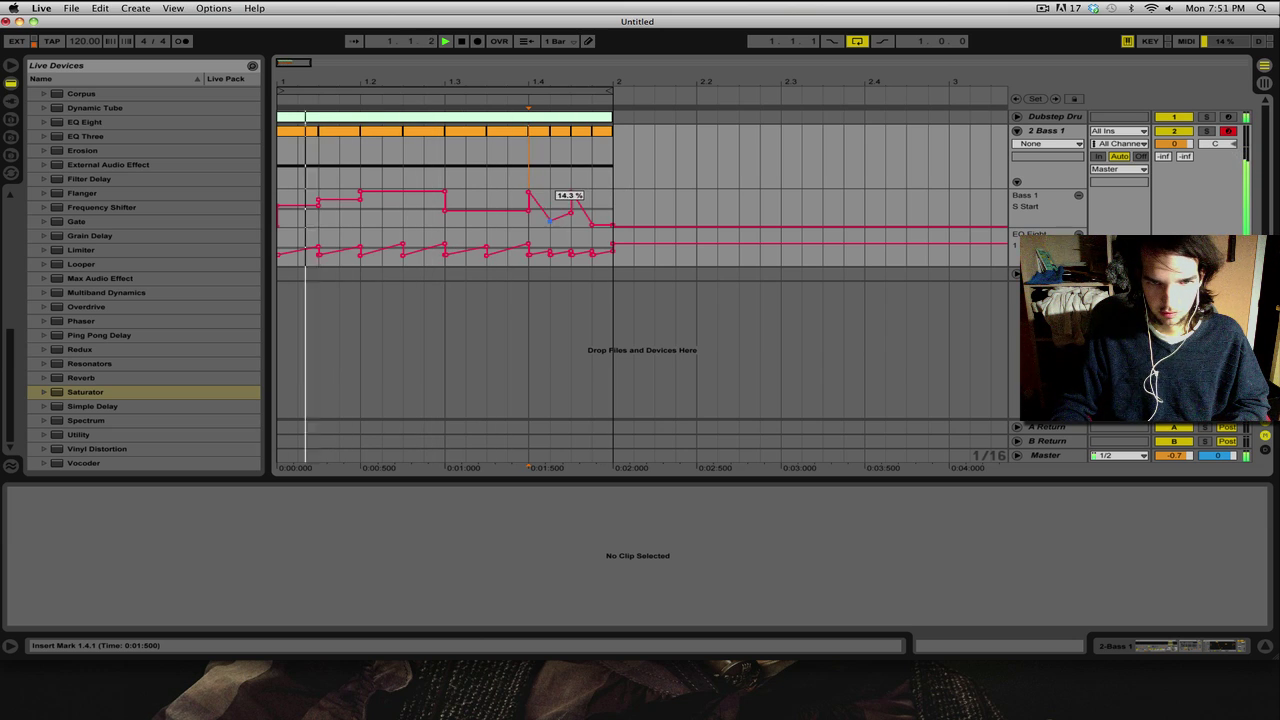
pyautogui.doubleClick(571, 214)
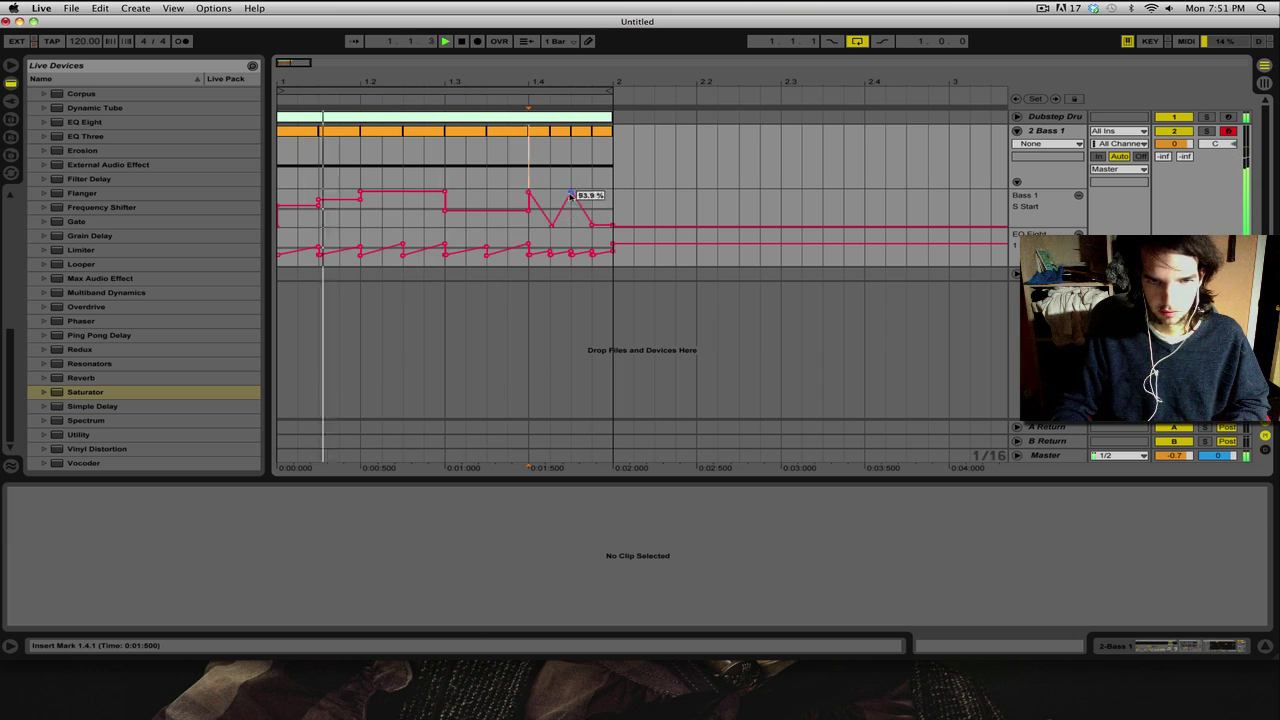
pyautogui.moveTo(571, 194); pyautogui.dragTo(553, 192)
pyautogui.click(593, 226)
pyautogui.moveTo(593, 226); pyautogui.dragTo(594, 193)
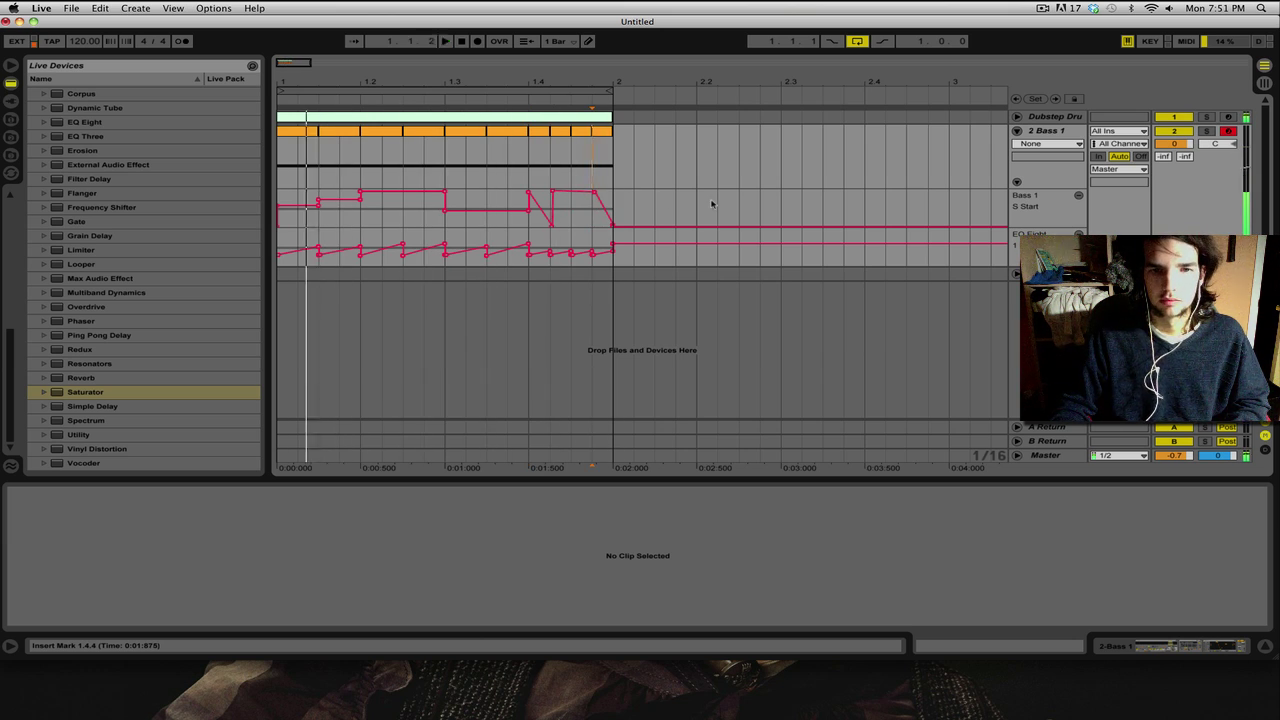